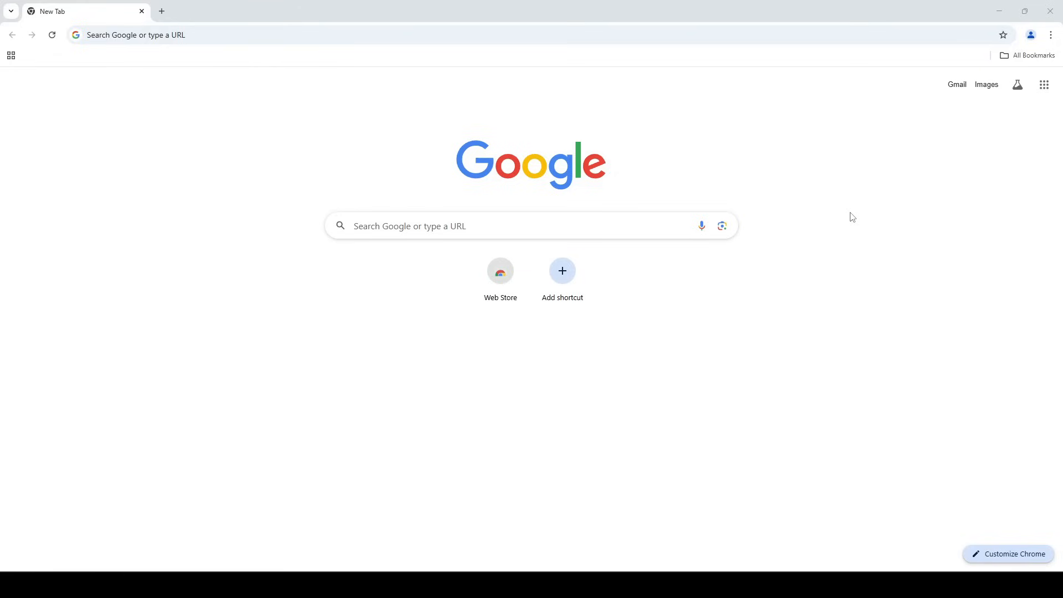
Sign in to Gmail with the university e-mail address and the account password
left_click(955, 85)
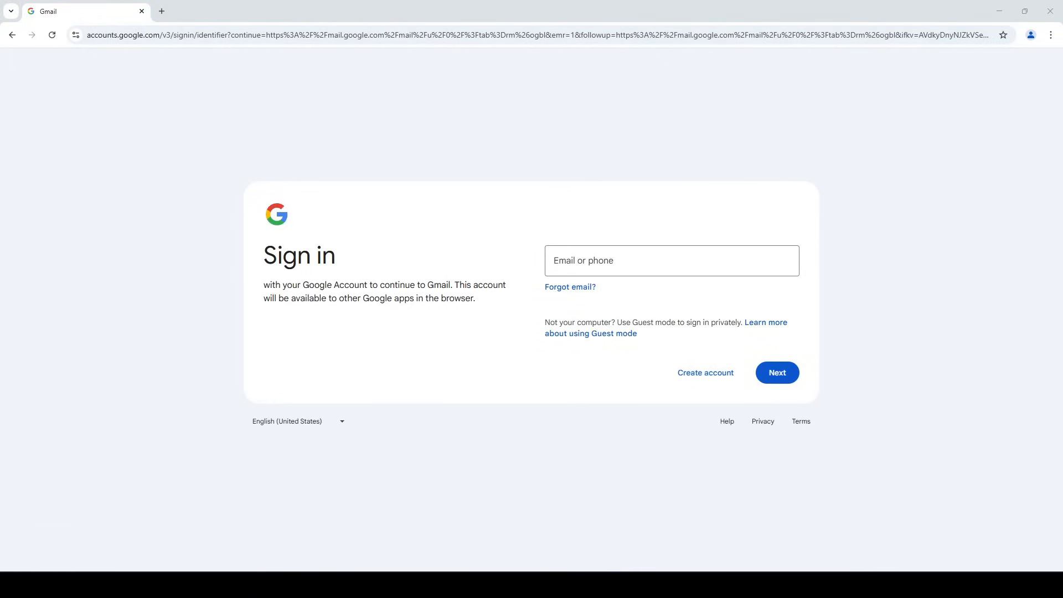
left_click(551, 262)
key("ctrl+v")
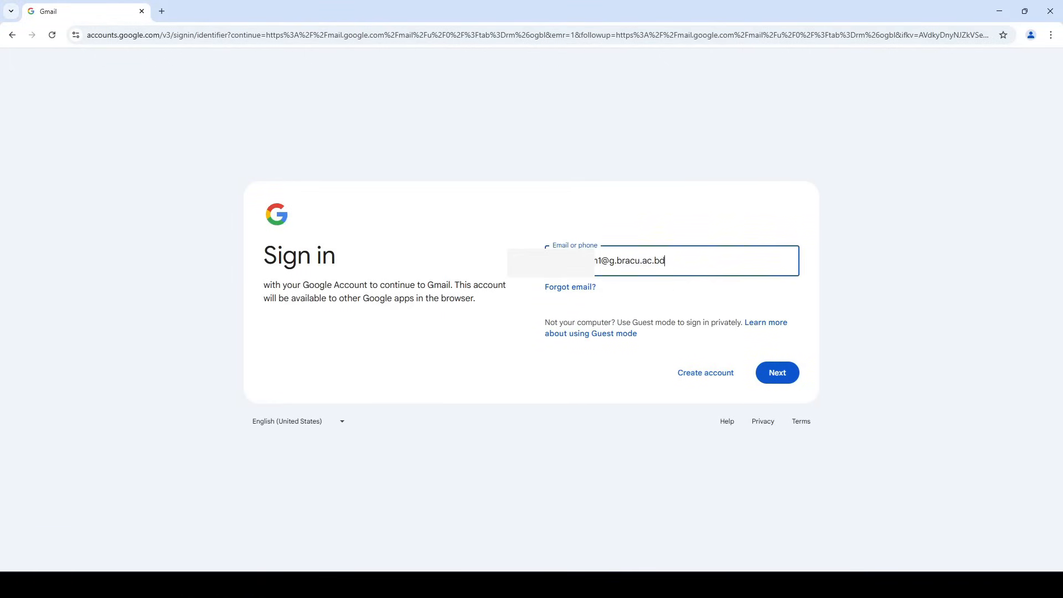
left_click(776, 373)
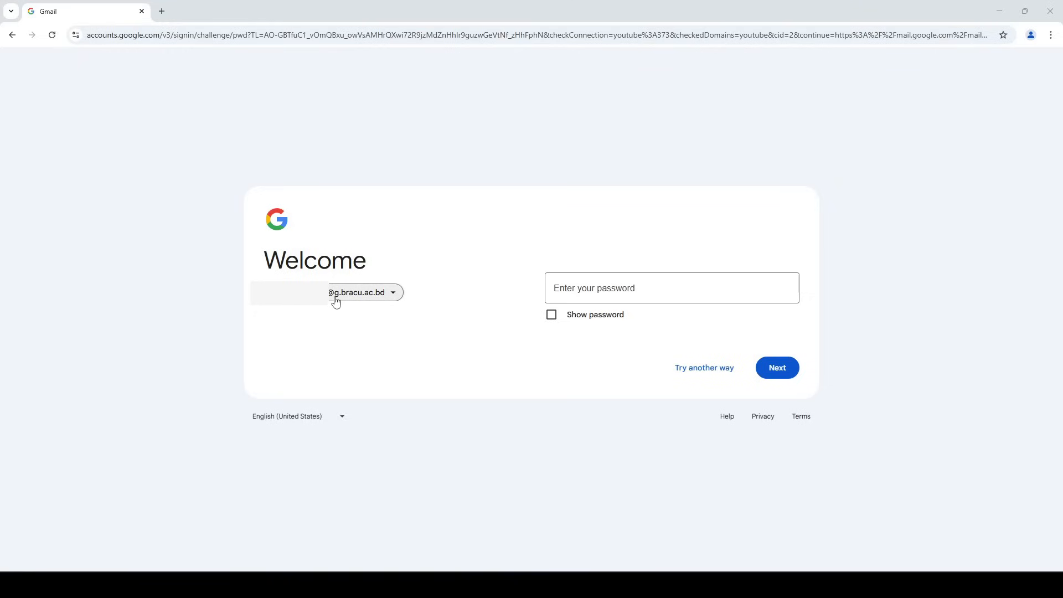
left_click(621, 290)
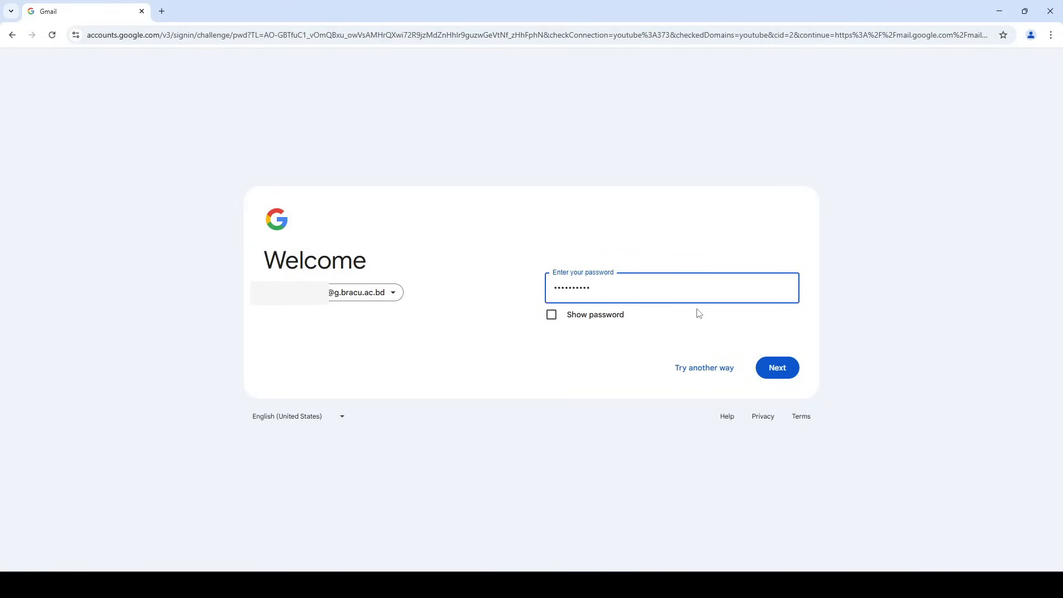
left_click(782, 368)
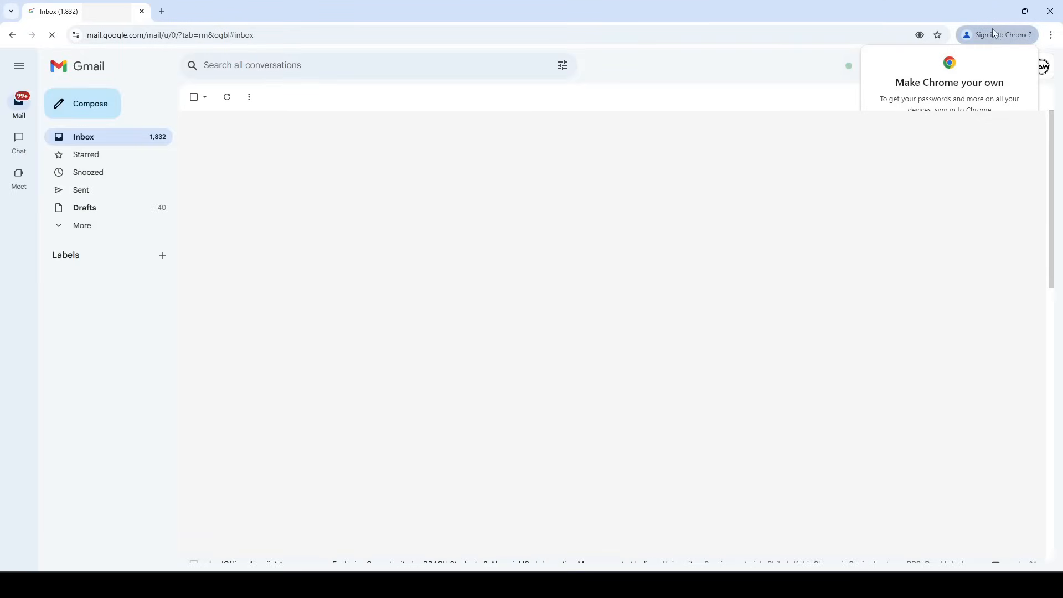
Open the connect.bracu.ac.bd site in a new browser tab
left_click(162, 12)
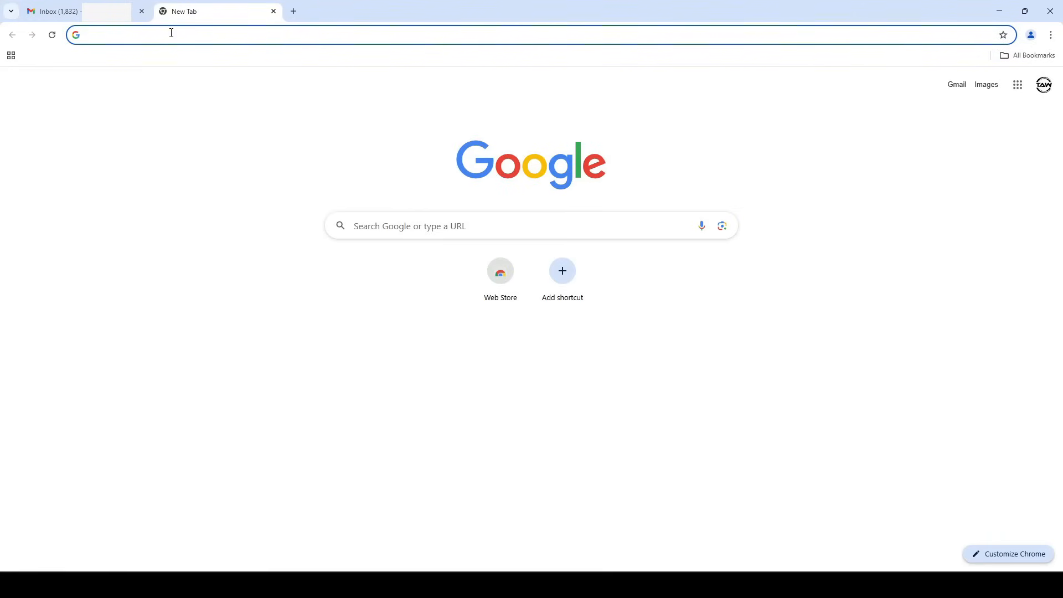
left_click(171, 33)
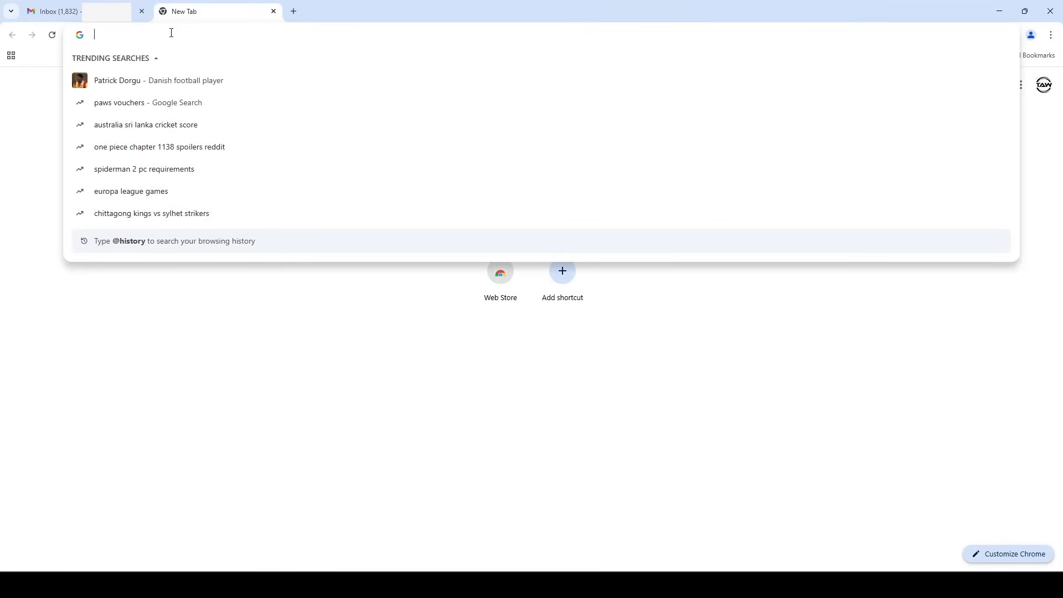
type("connect")
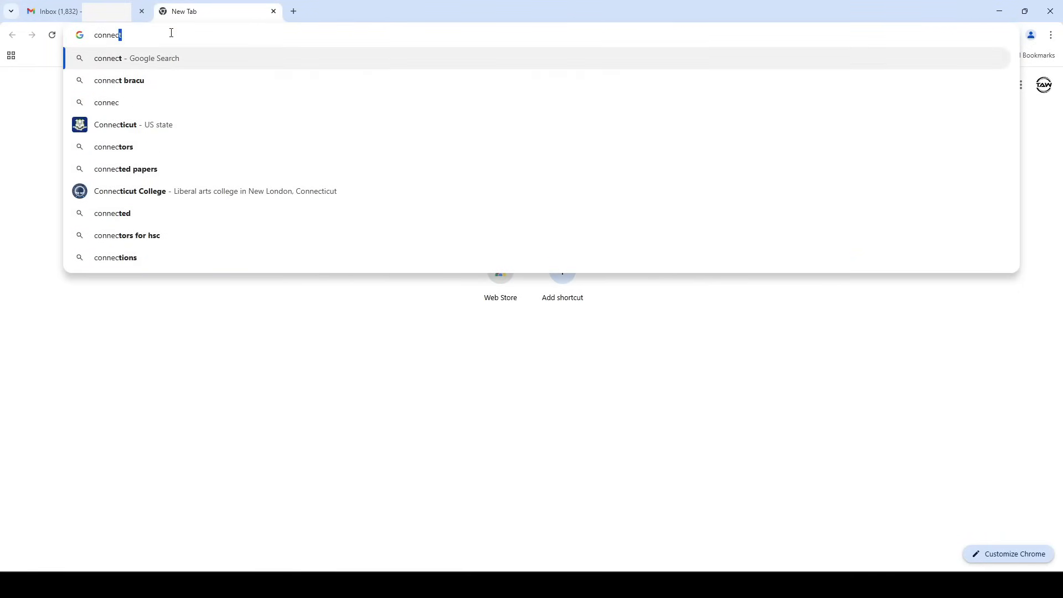
type(".bracu")
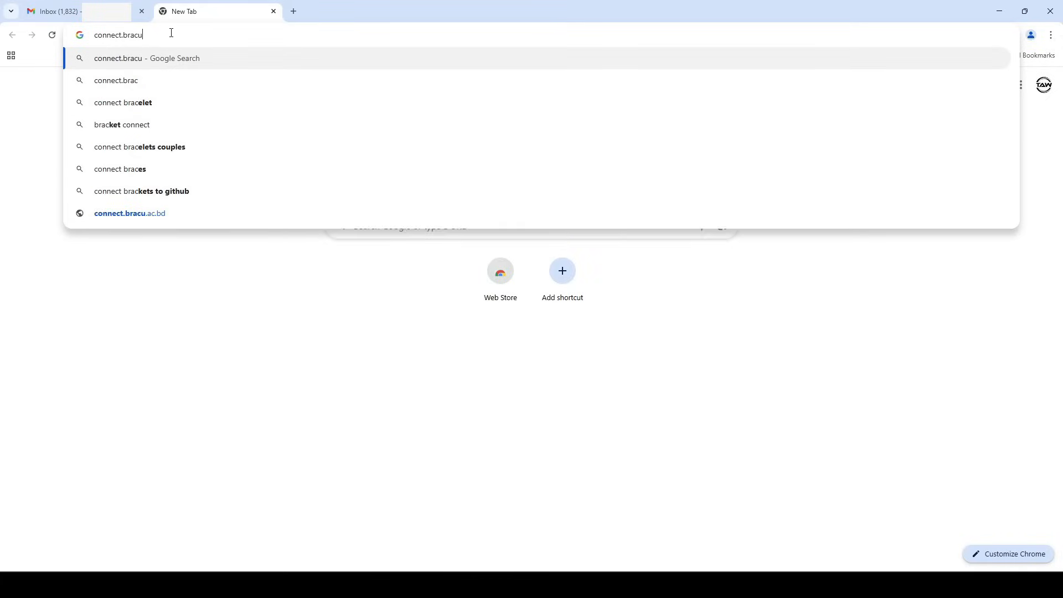
type(".")
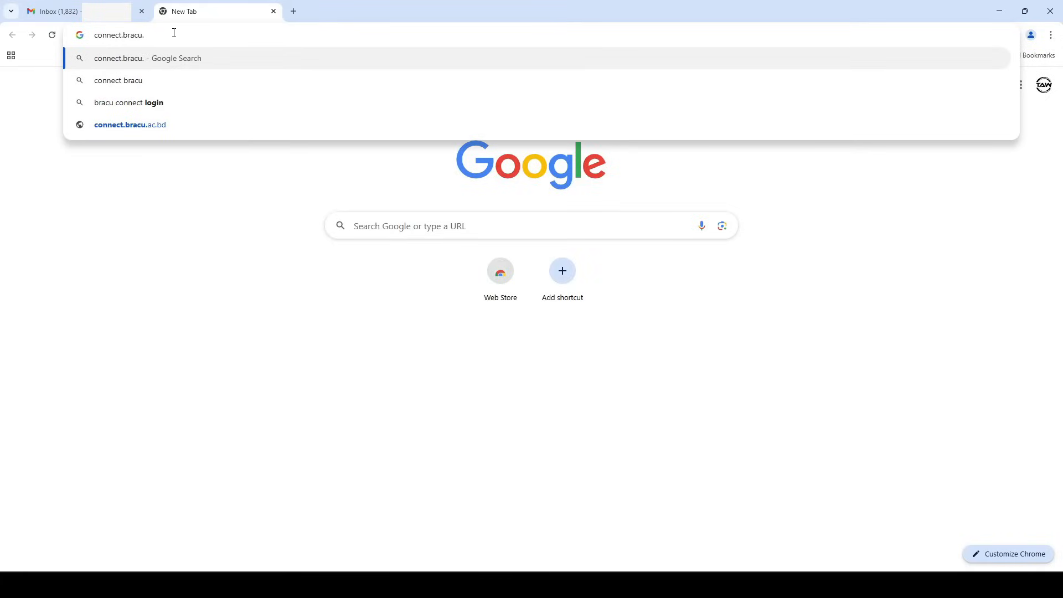
left_click(145, 129)
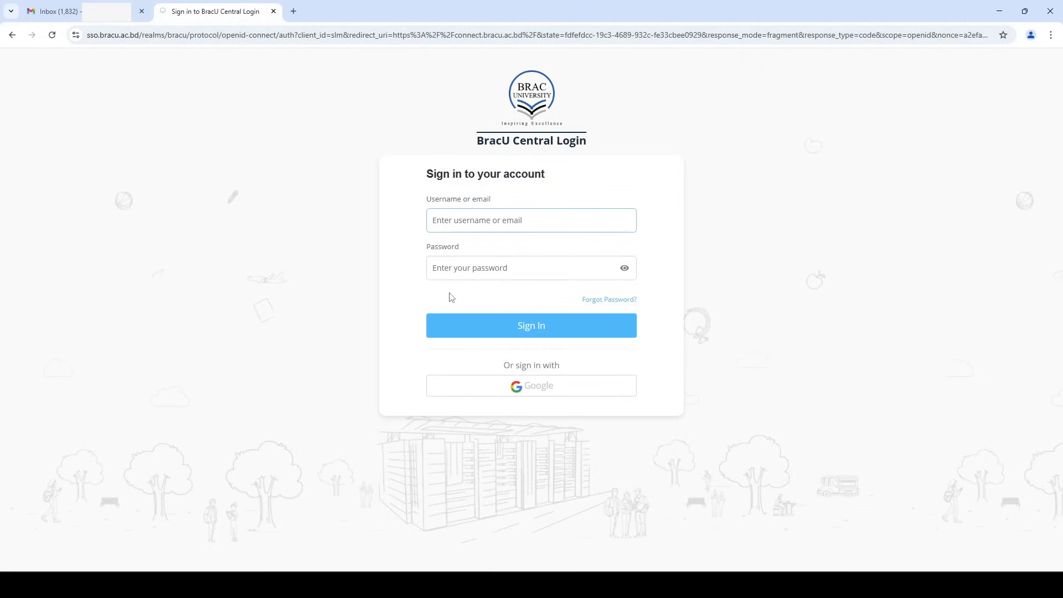
Sign in to the BracU student portal with the Google account instead of a username and password
left_click(465, 268)
left_click(476, 222)
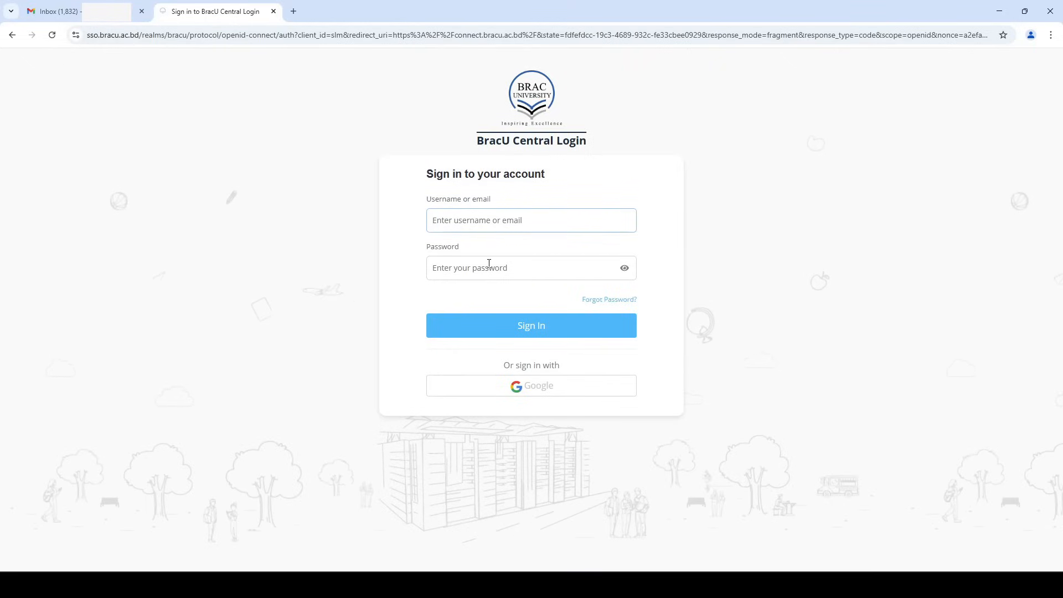
left_click(491, 267)
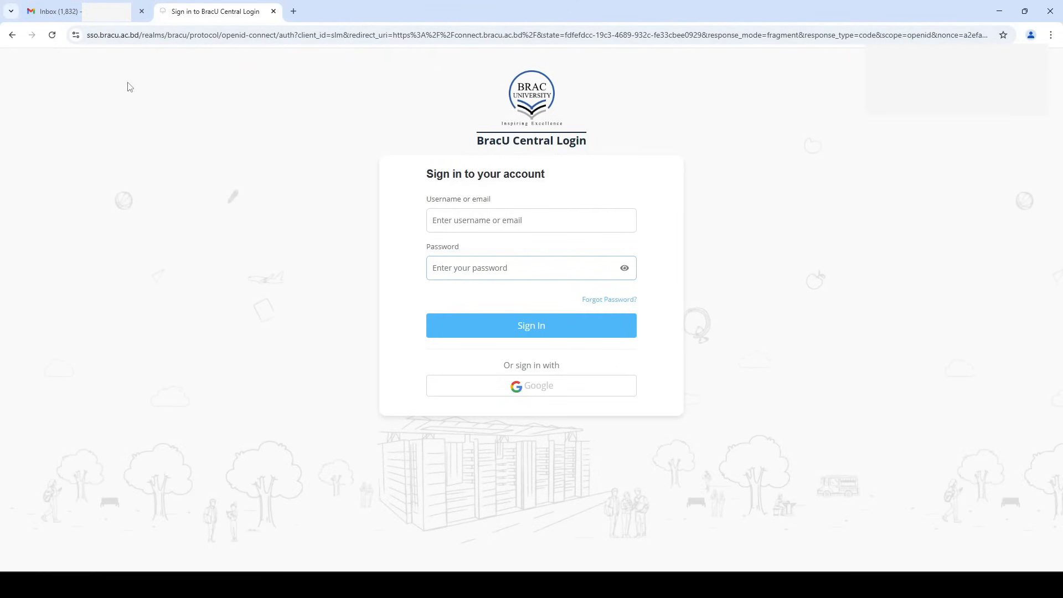
left_click(529, 387)
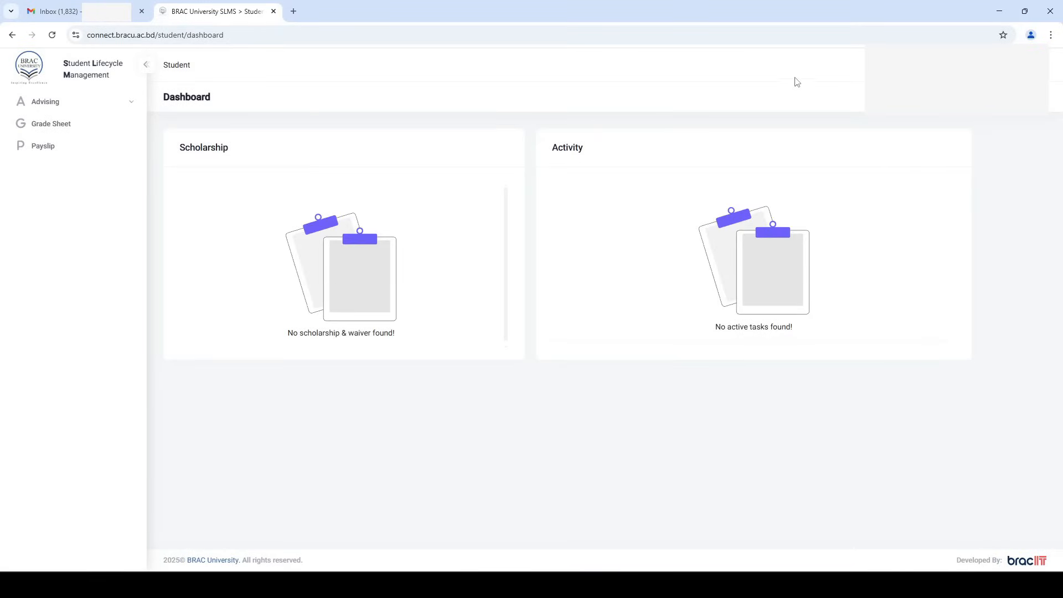
left_click(78, 6)
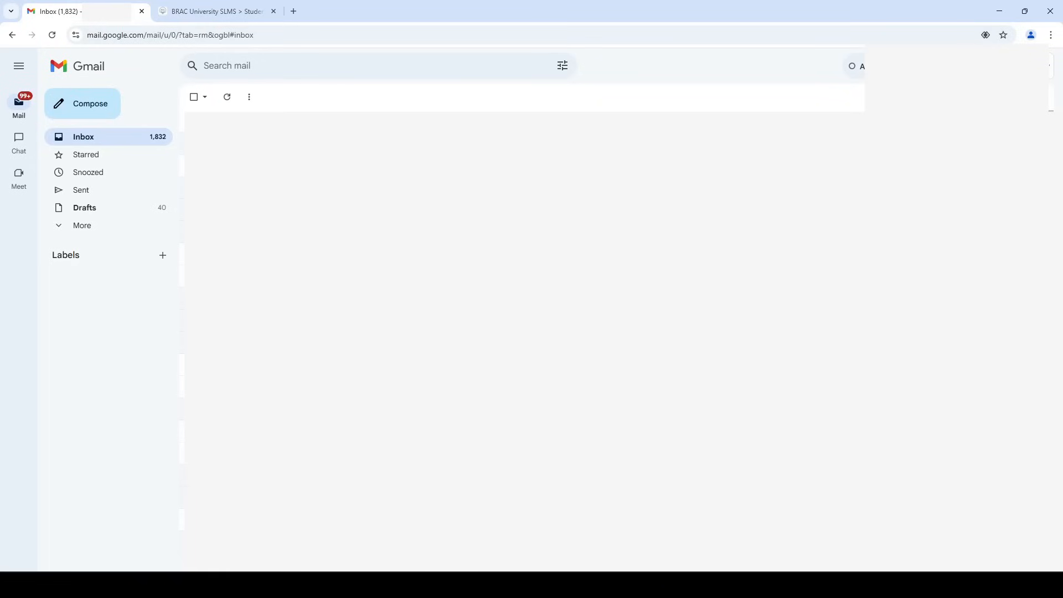
left_click(216, 11)
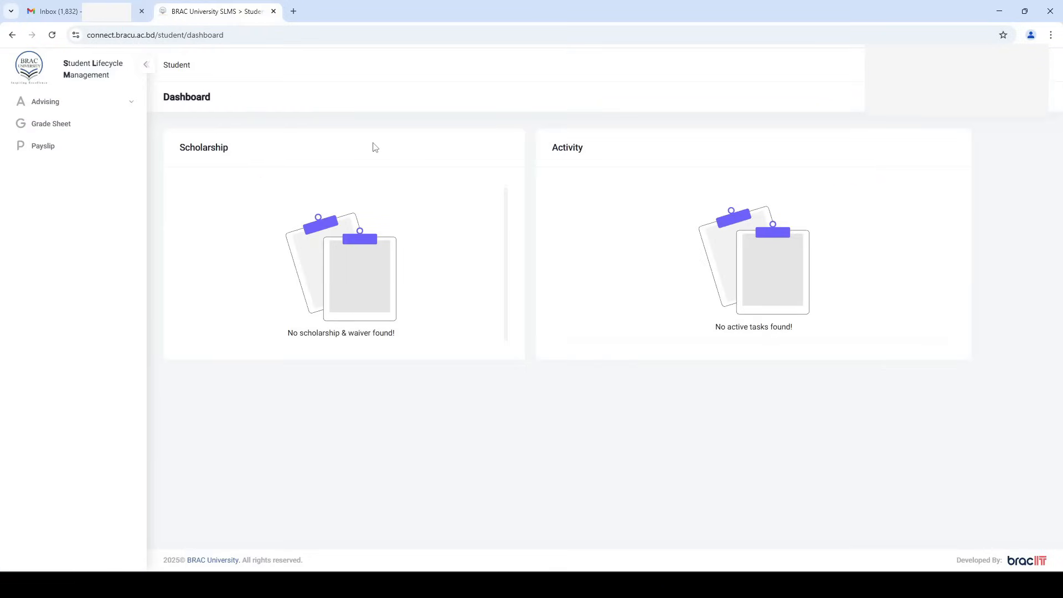
key("ctrl+Tab")
left_click(211, 3)
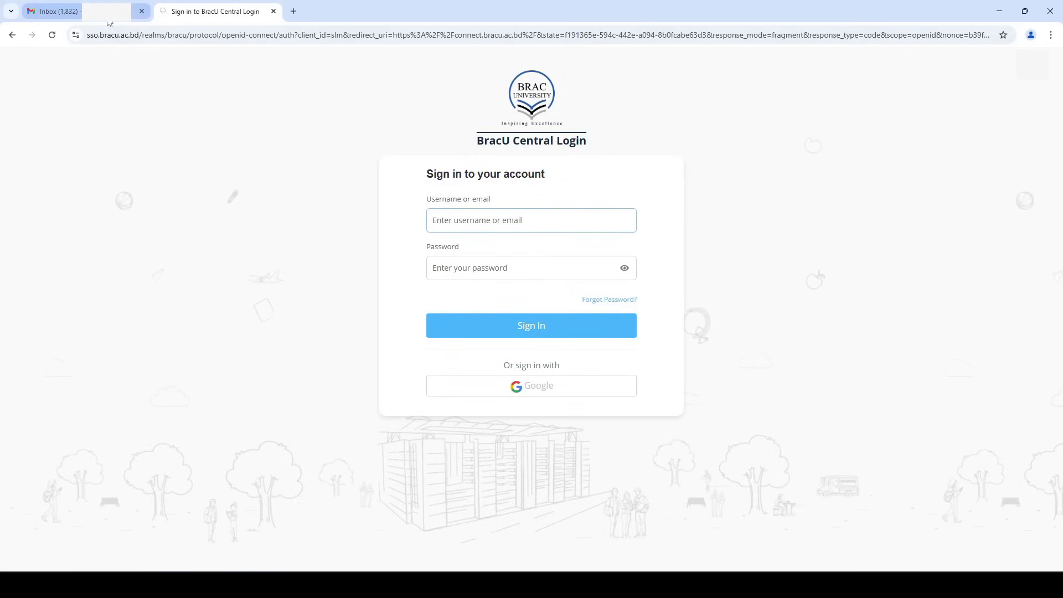
Sign in to BracU Central Login again with Google, check the Gmail inbox and return to the student dashboard
left_click(83, 11)
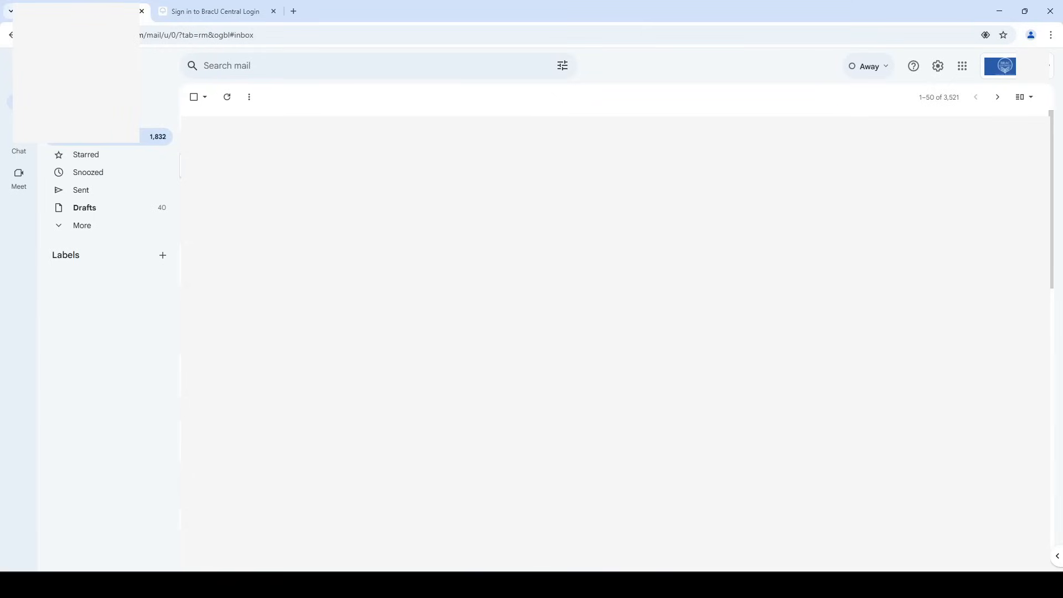
left_click(251, 6)
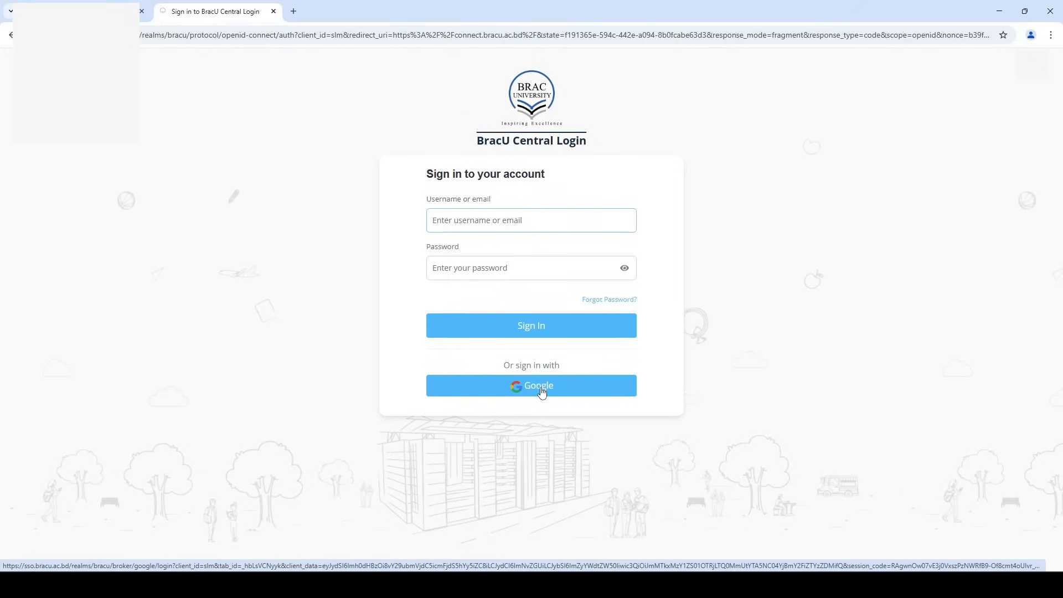
left_click(542, 391)
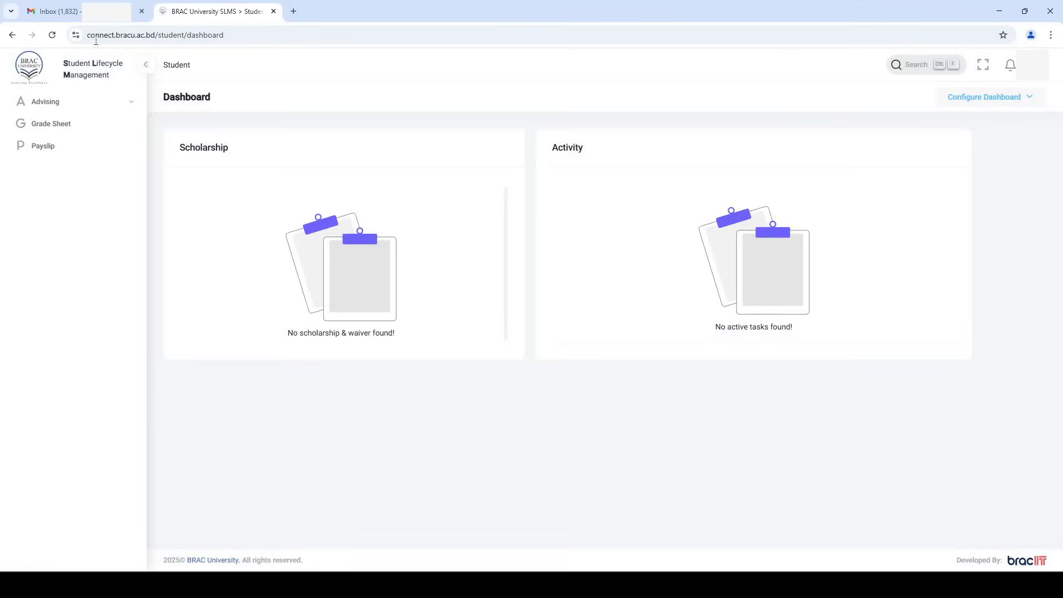
left_click(55, 11)
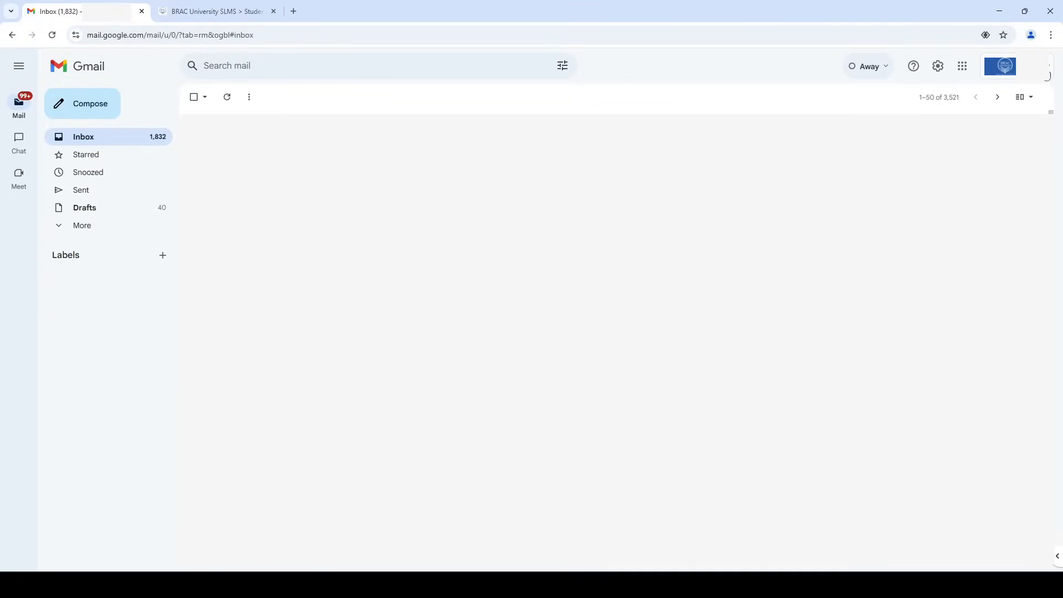
left_click(183, 6)
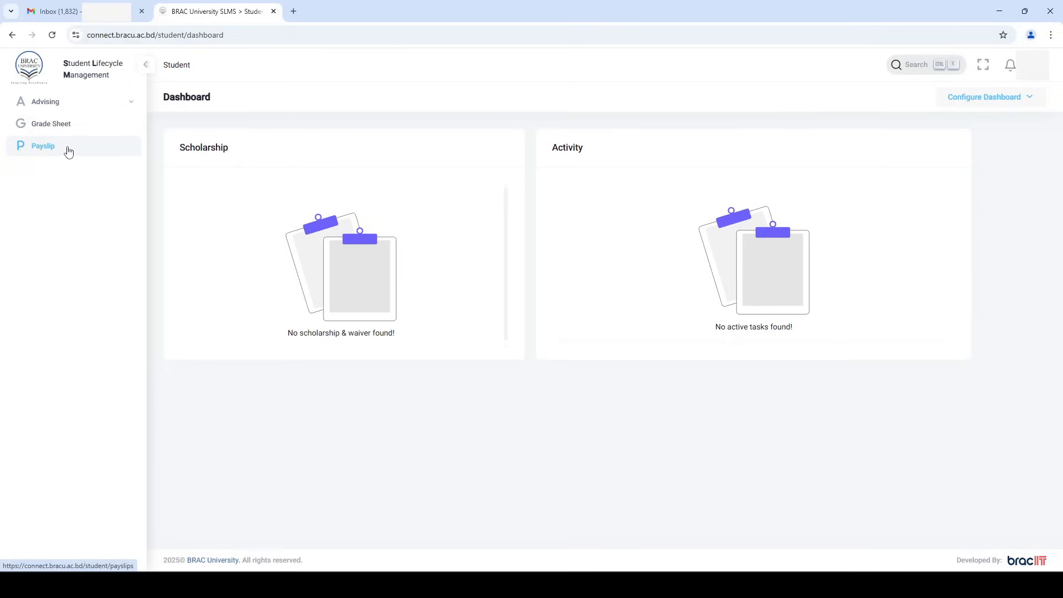
Open the Self Registration page under Advising and view the actions it offers
left_click(75, 106)
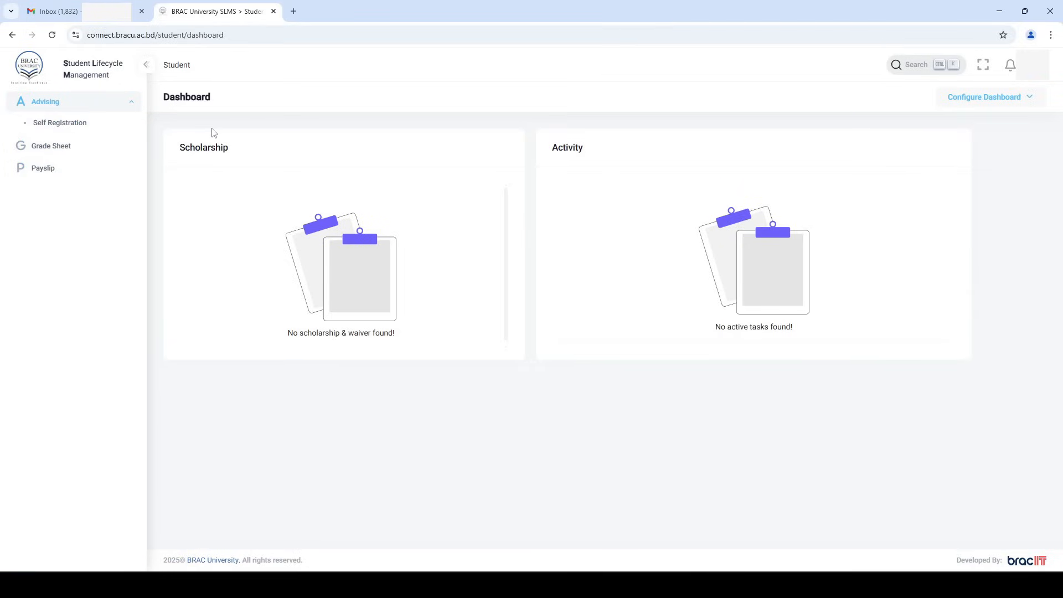
left_click(86, 124)
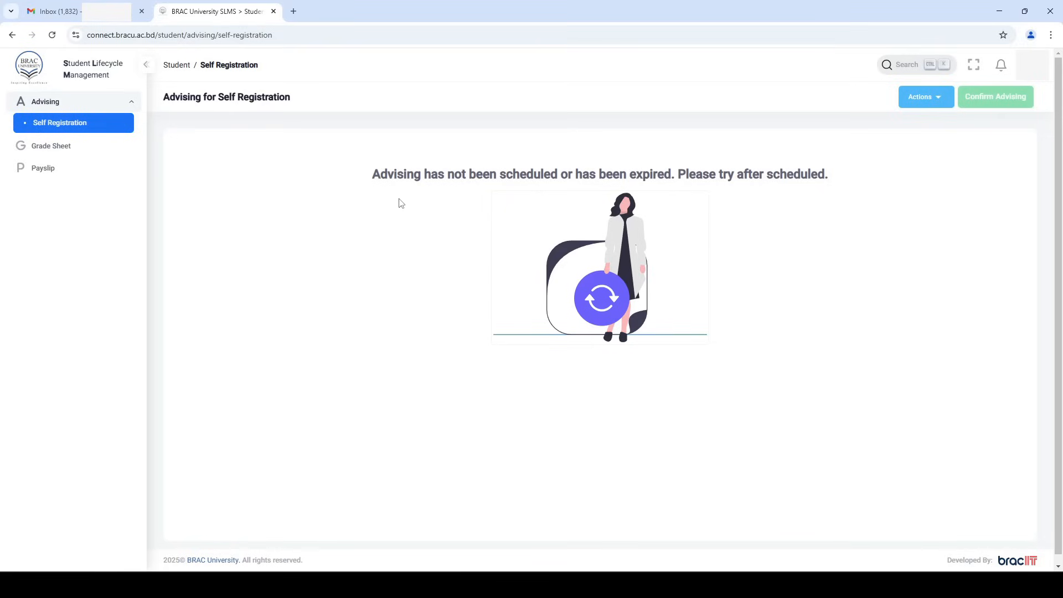
left_click(938, 97)
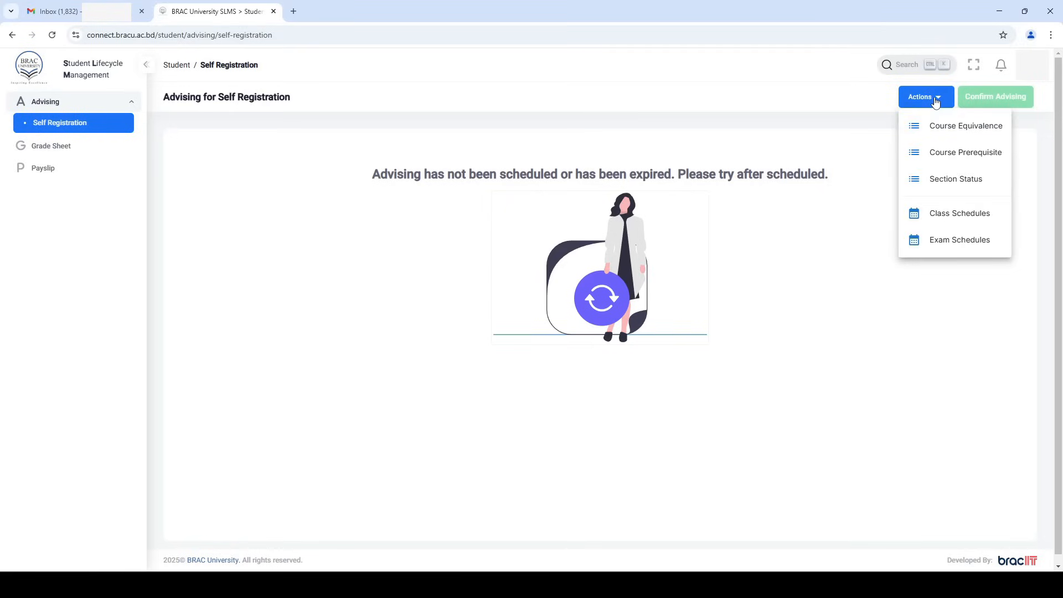
left_click(849, 131)
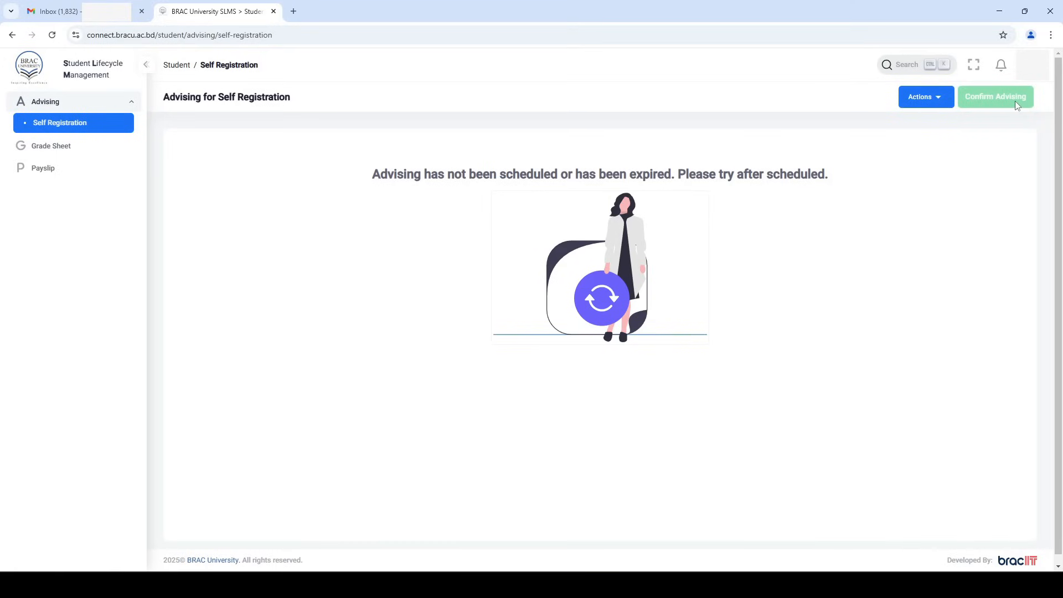
Open the Course Prerequisite list and filter the base courses to those containing CSE
left_click(941, 103)
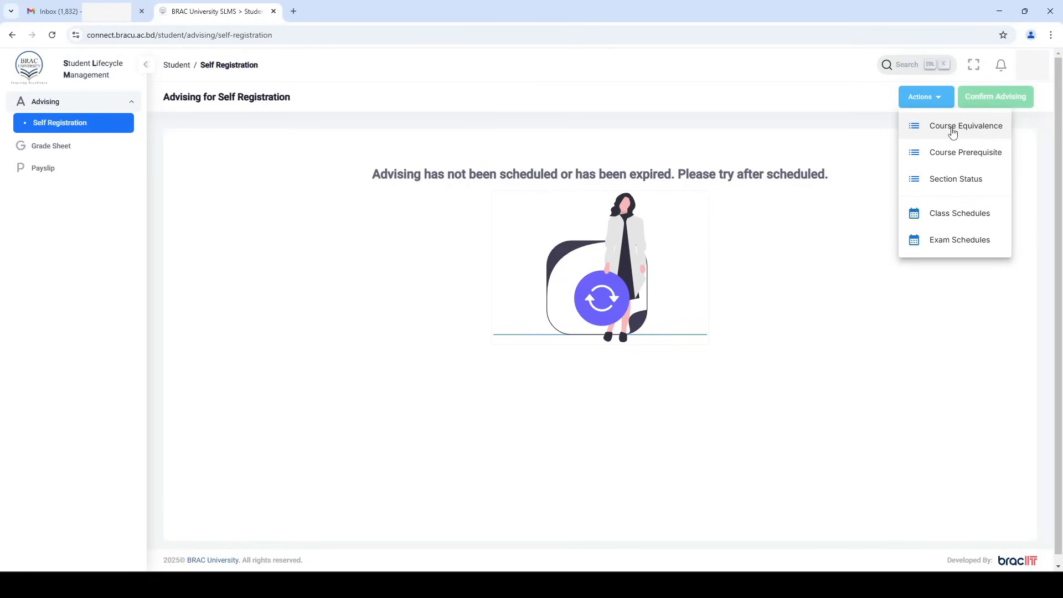
left_click(953, 156)
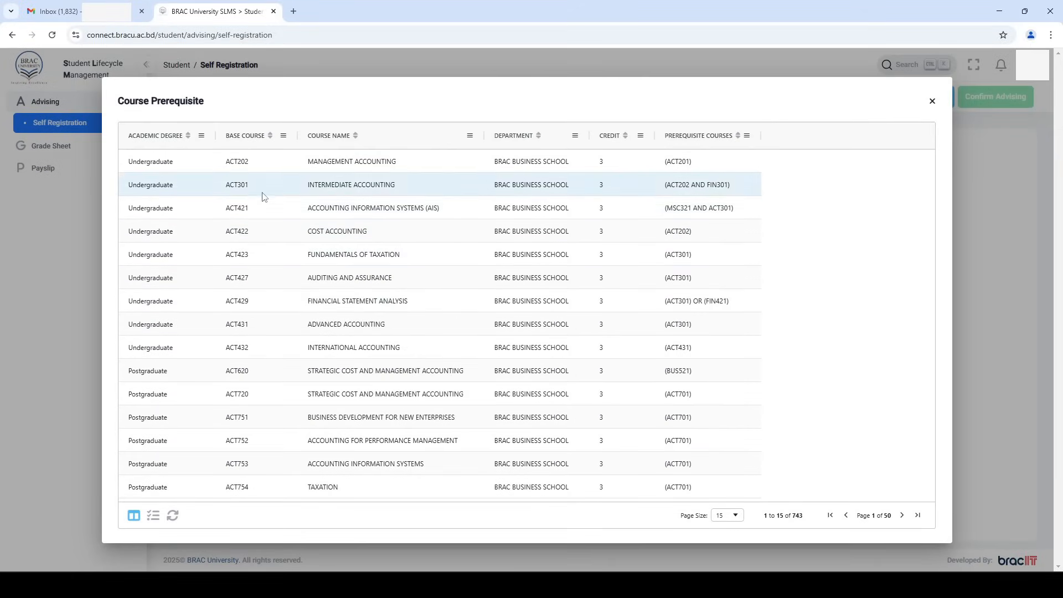
left_click(284, 136)
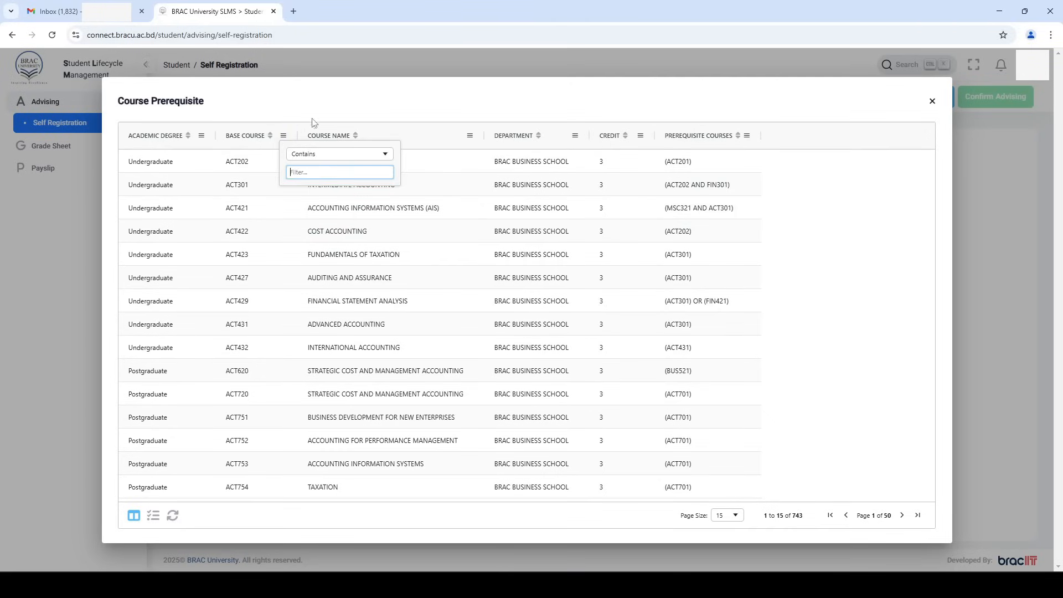
left_click(447, 110)
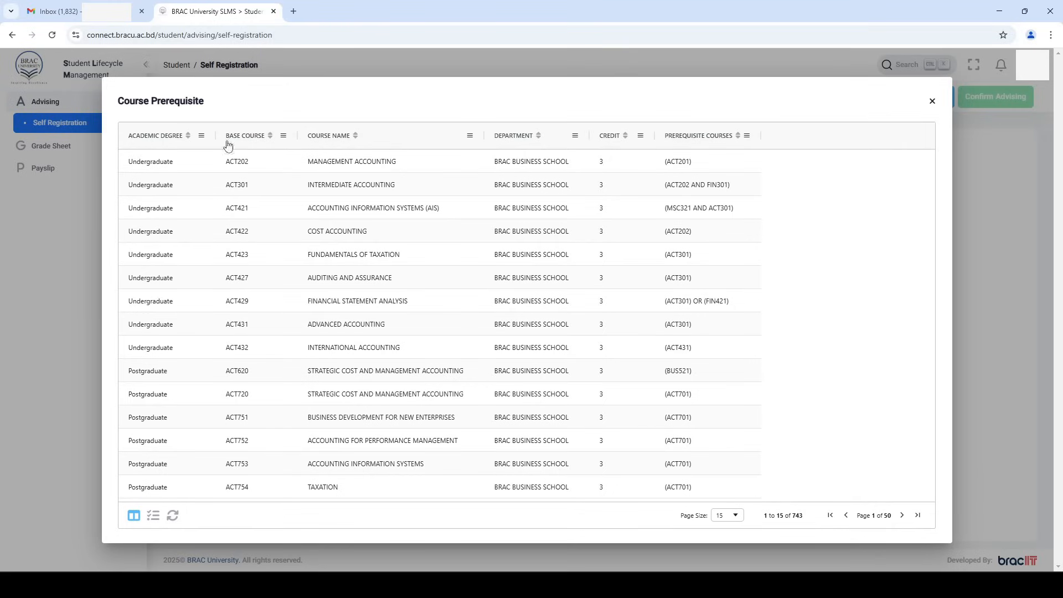
left_click(284, 137)
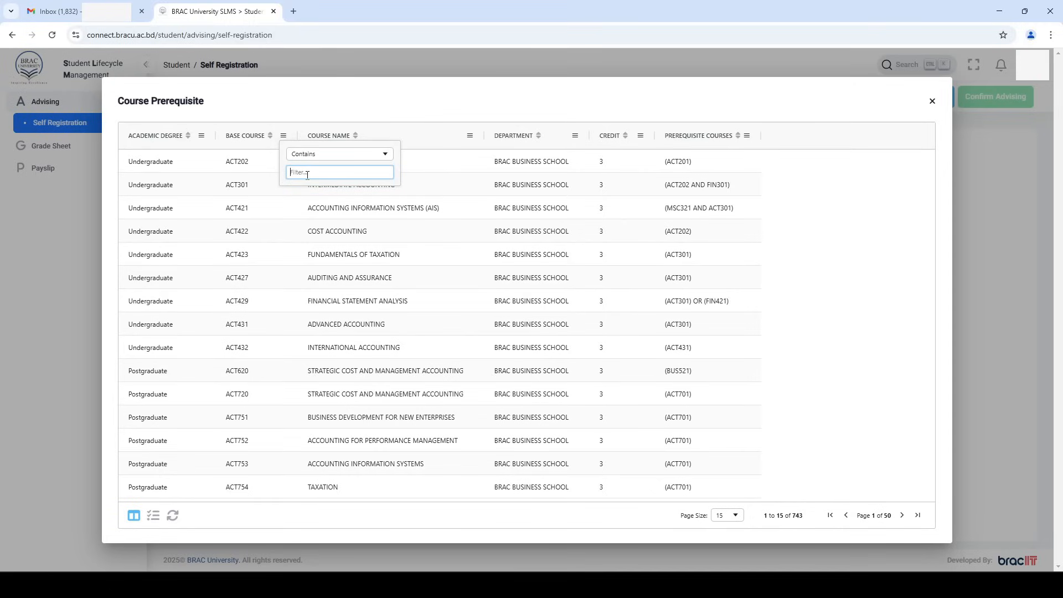
type("CSE")
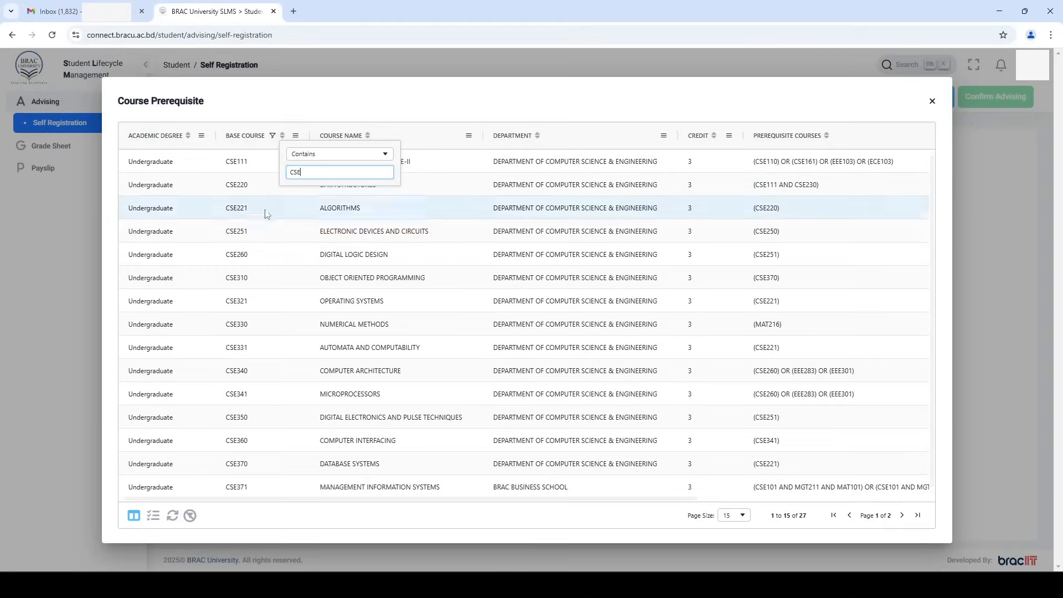
Set the prerequisite list's page size to 100 and look through the CSE courses
scroll(261, 349, "down", 1)
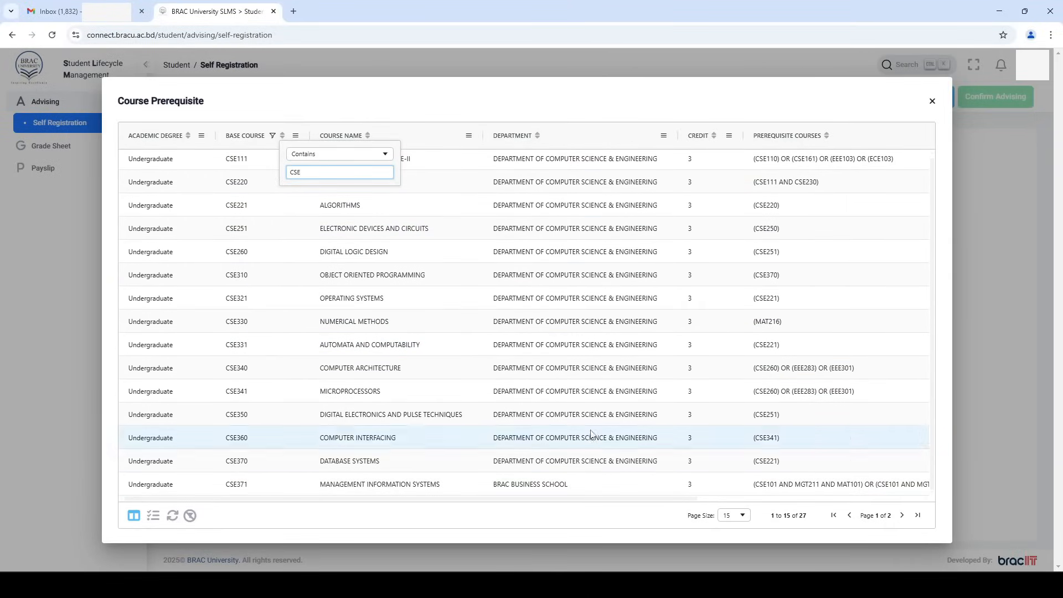
left_click(740, 520)
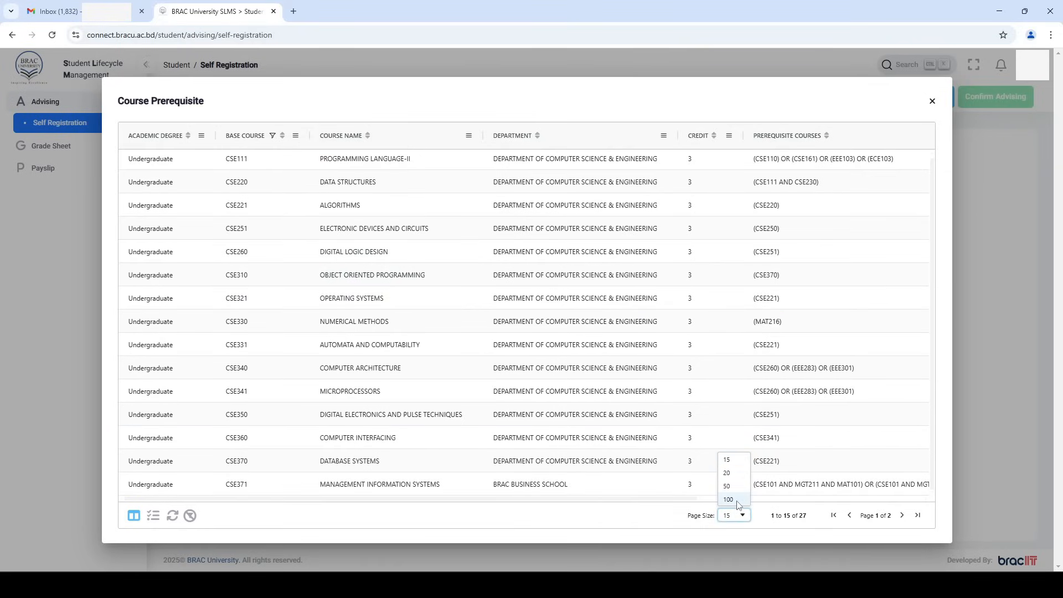
left_click(729, 499)
scroll(244, 238, "down", 4)
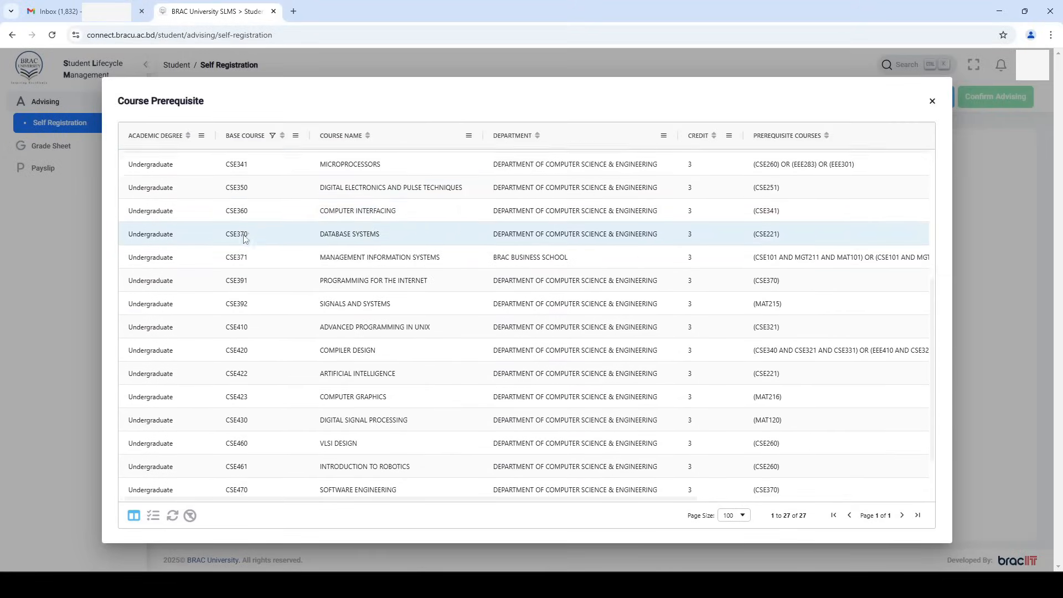
Filter the base courses in the prerequisite list to CSE220 and check that course's prerequisites
scroll(245, 239, "down", 1)
scroll(254, 493, "up", 5)
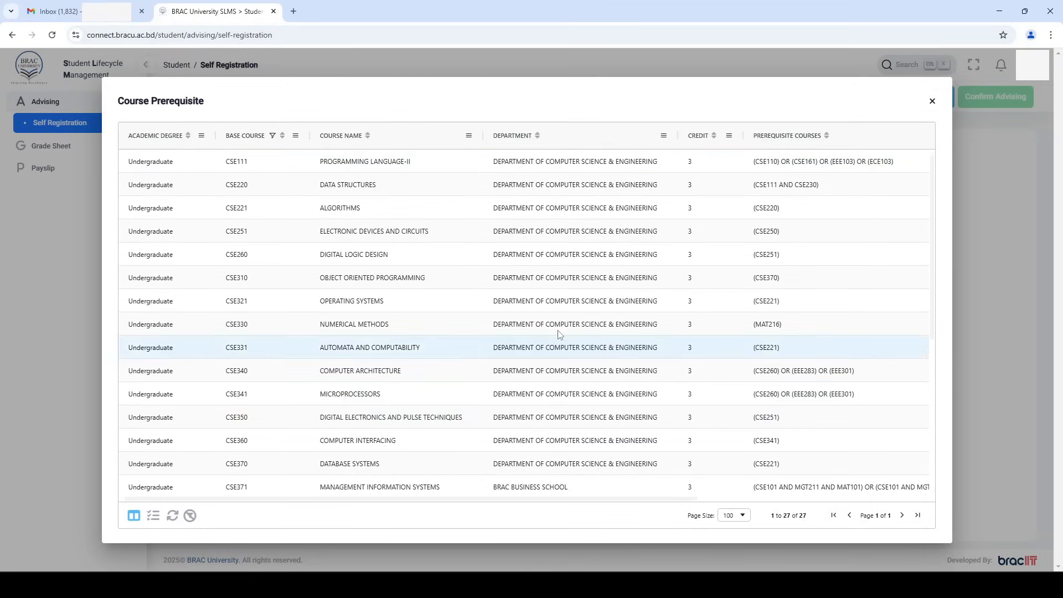
left_click(295, 136)
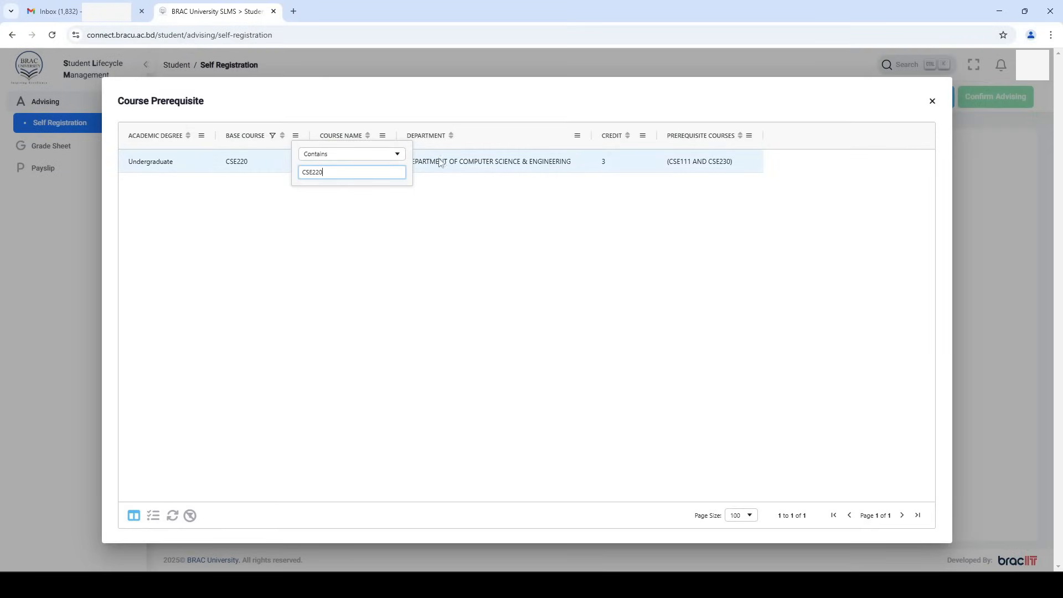
left_click(473, 229)
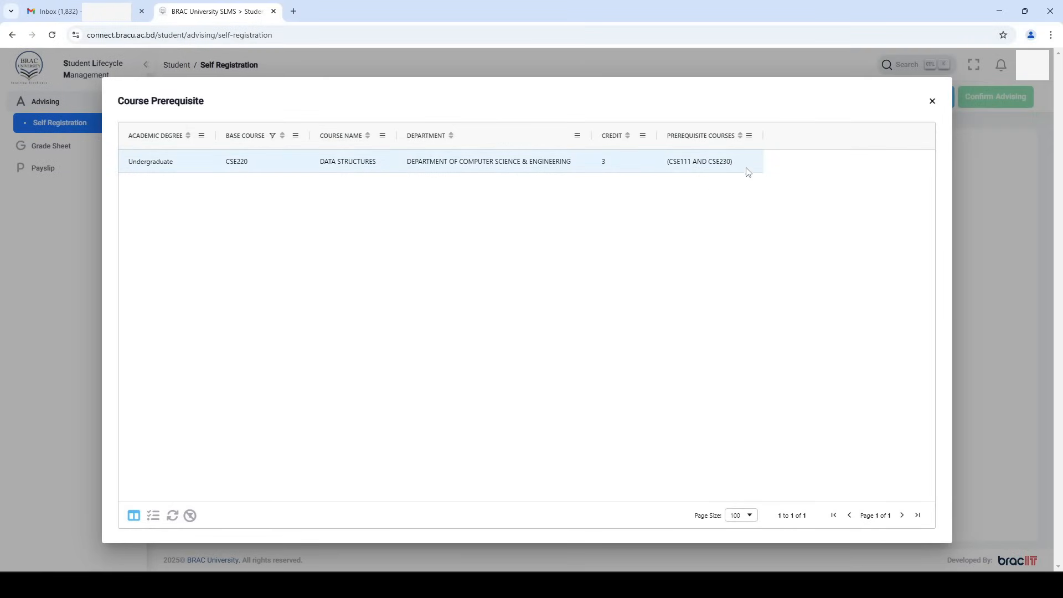
left_click(296, 137)
left_click(349, 224)
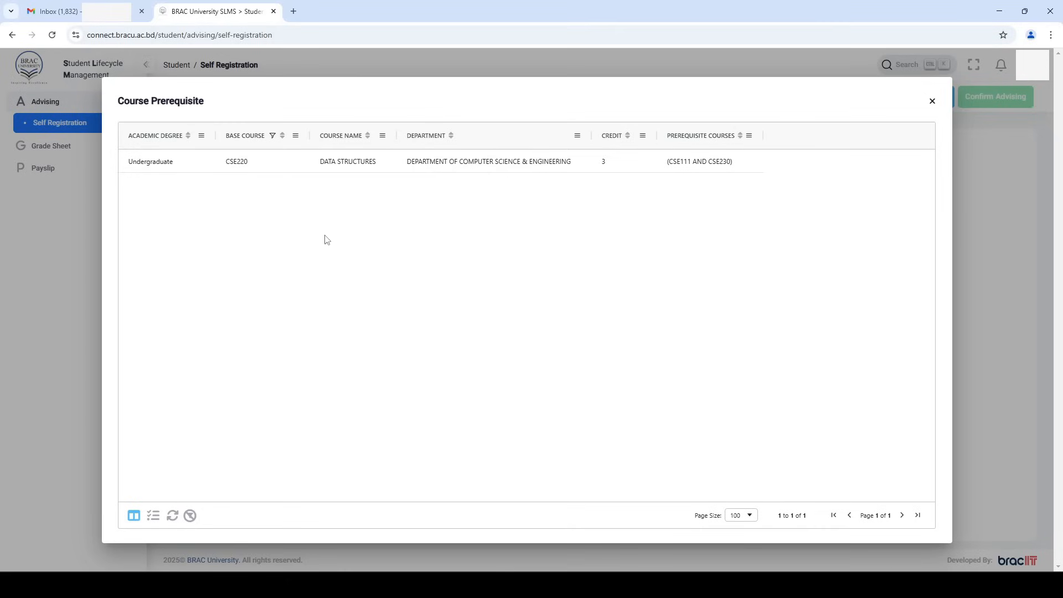
Clear the base course filter and close the Course Prerequisite list
left_click(190, 517)
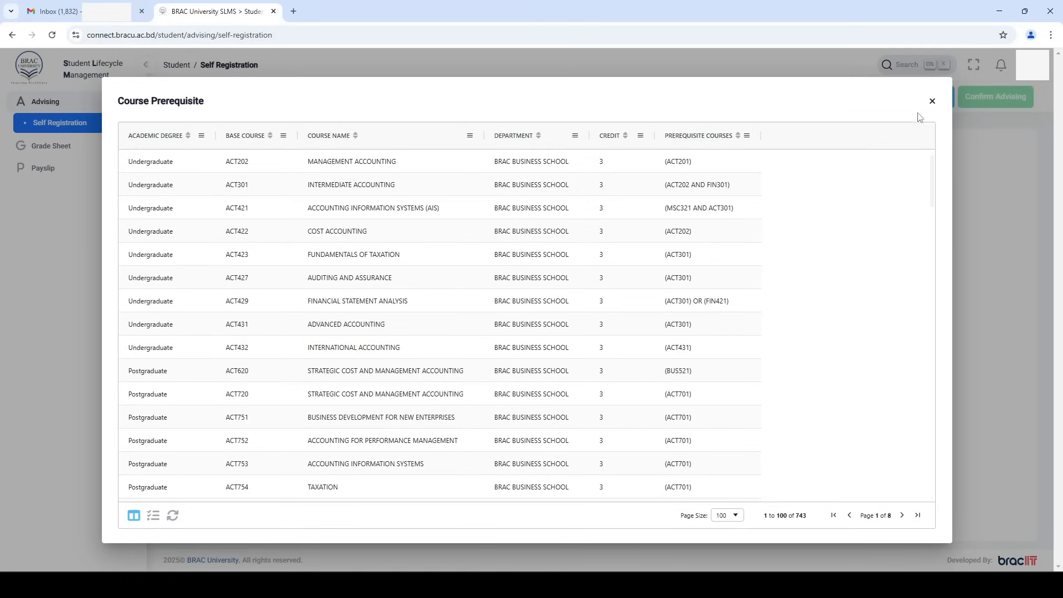
left_click(932, 101)
left_click(936, 105)
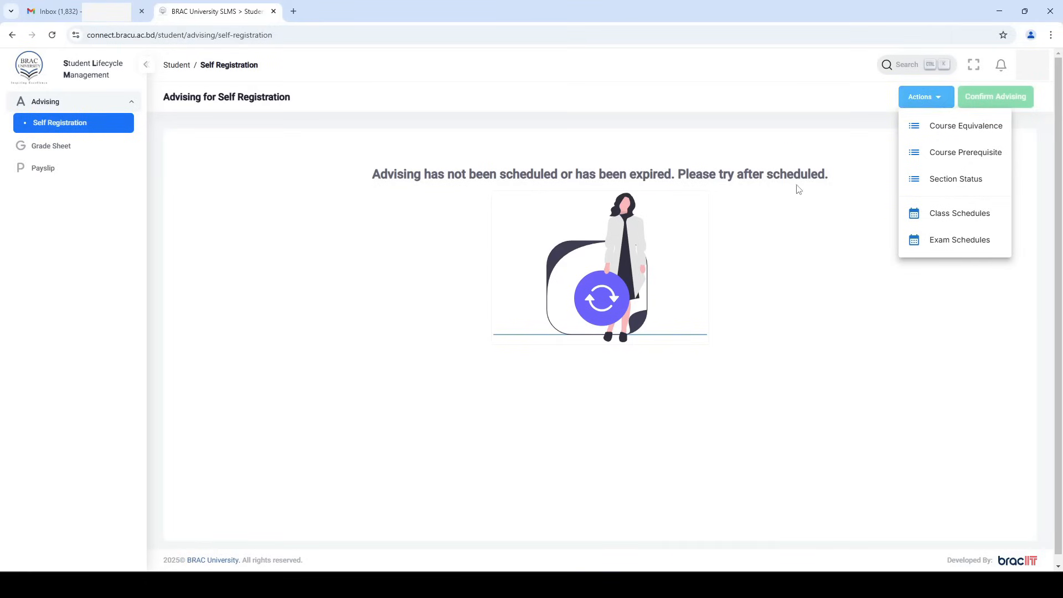
left_click(786, 198)
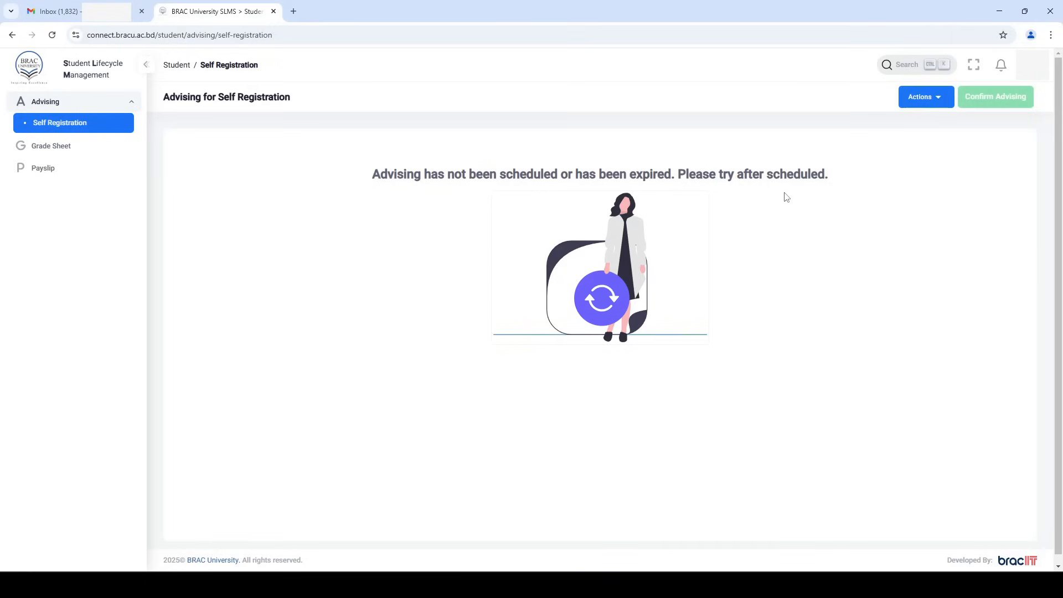
Open Section Status for self registration and filter the course codes to those containing CSE221
left_click(929, 99)
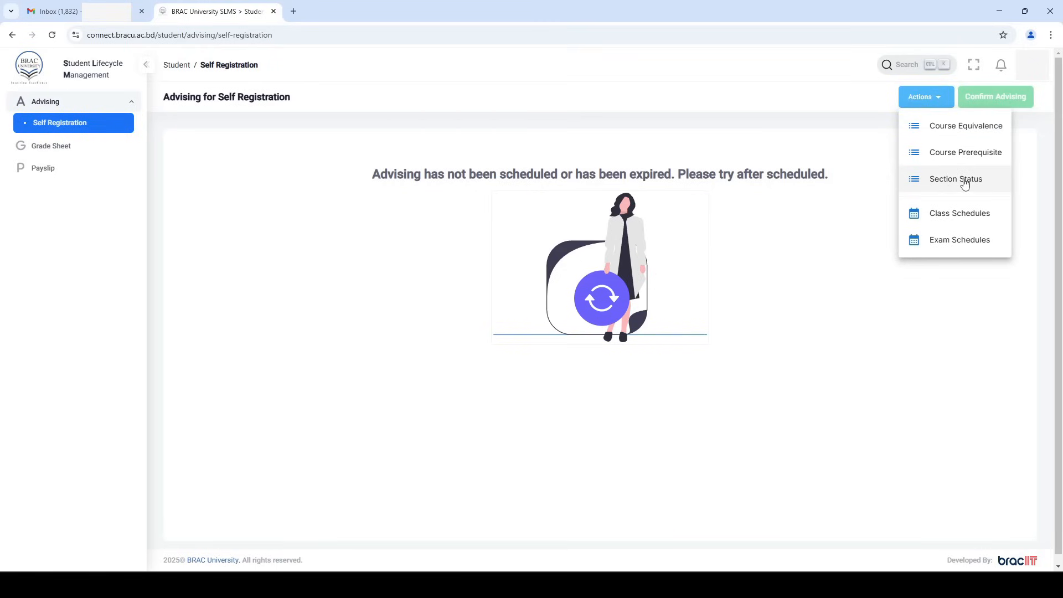
left_click(948, 183)
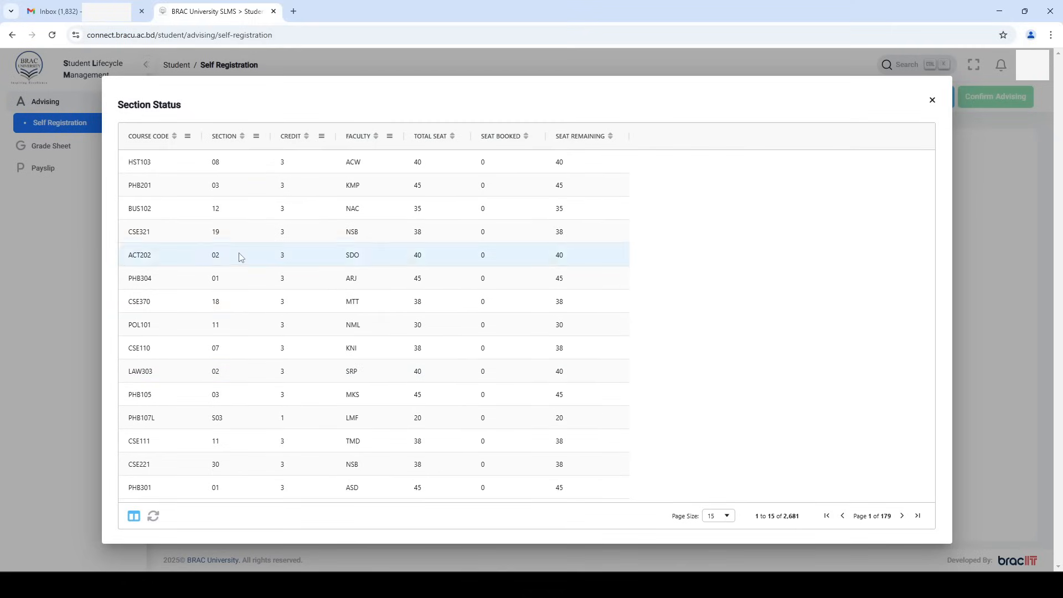
left_click(188, 138)
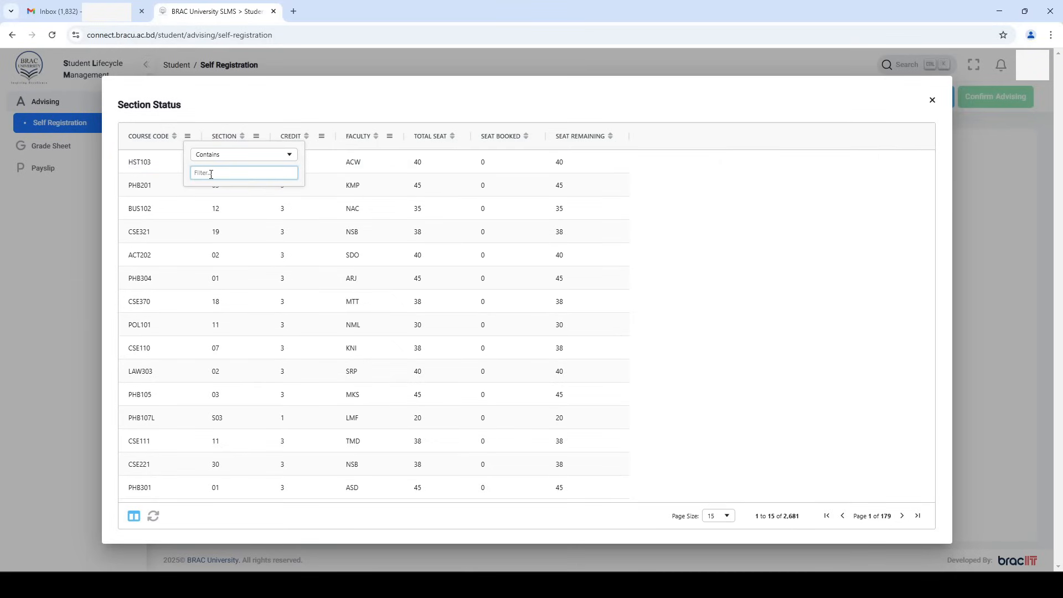
type("CSE22")
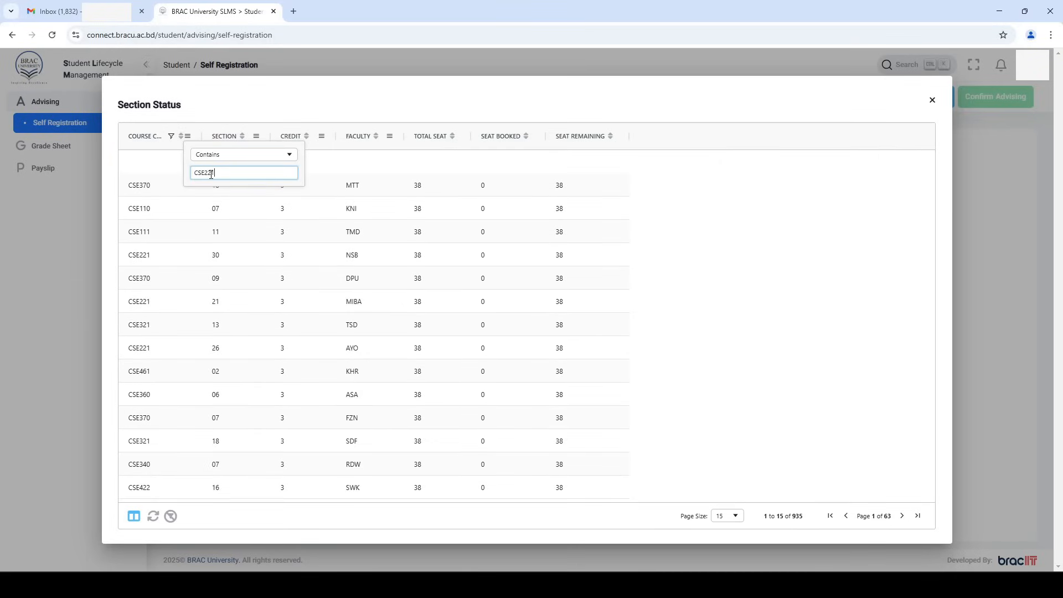
type("1")
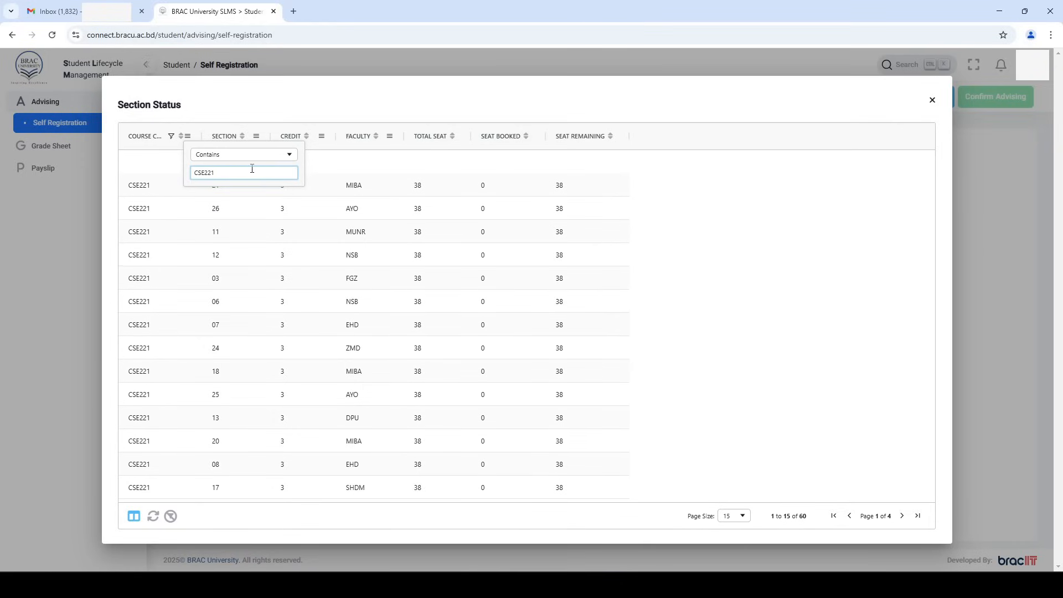
left_click(703, 198)
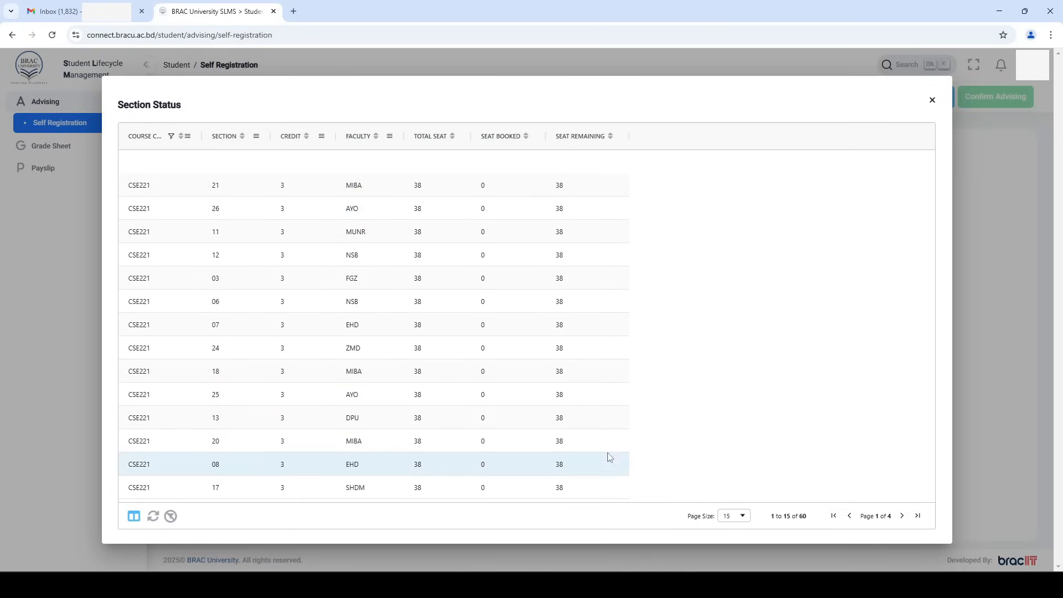
Show 100 rows per page, sort the CSE221 entries by section in ascending order and look through their seats
left_click(727, 516)
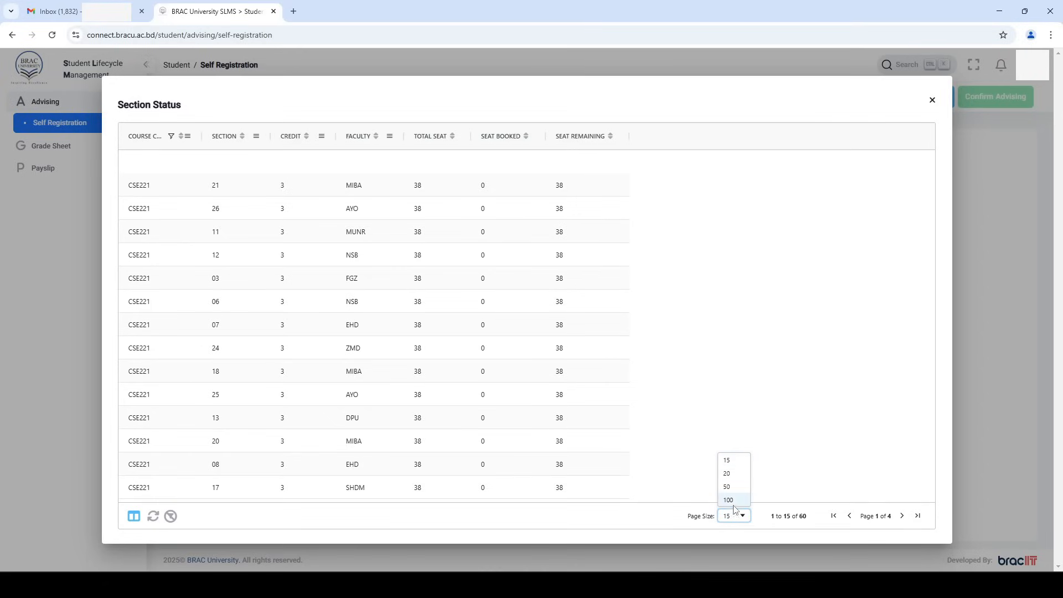
left_click(728, 500)
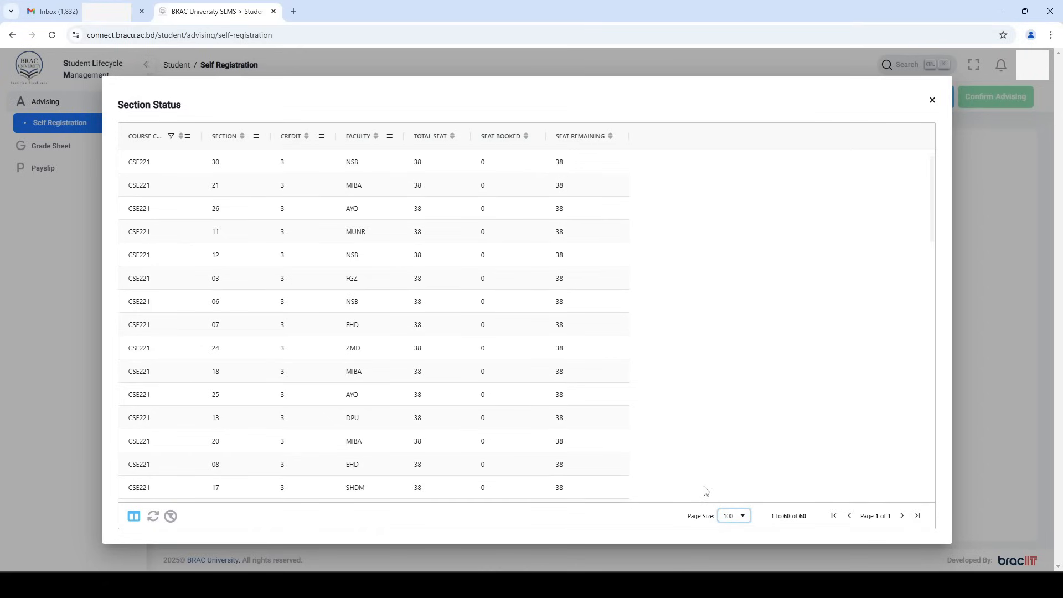
left_click(224, 139)
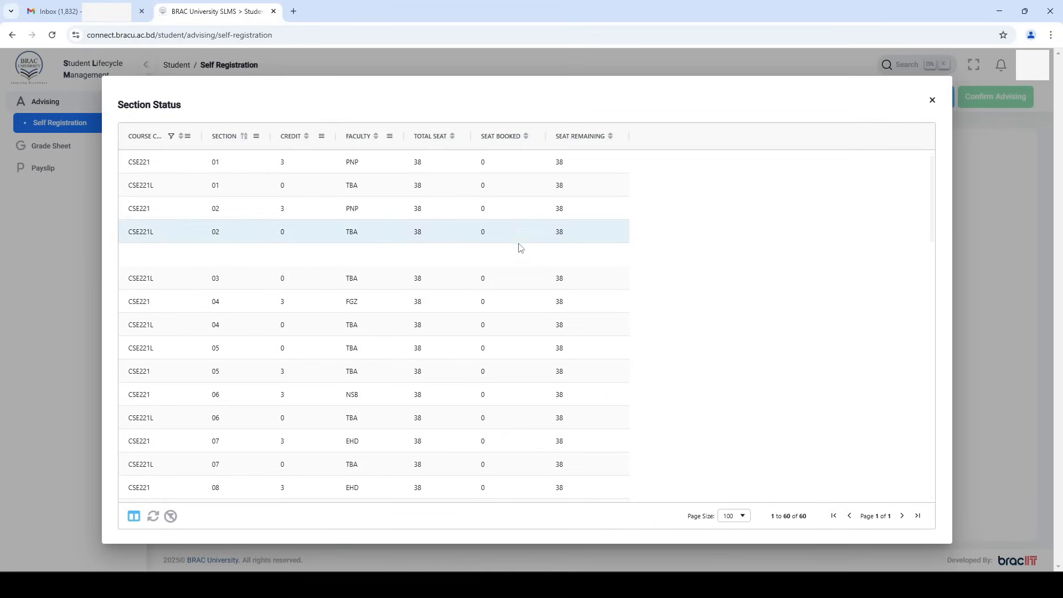
scroll(501, 393, "down", 15)
scroll(510, 411, "up", 15)
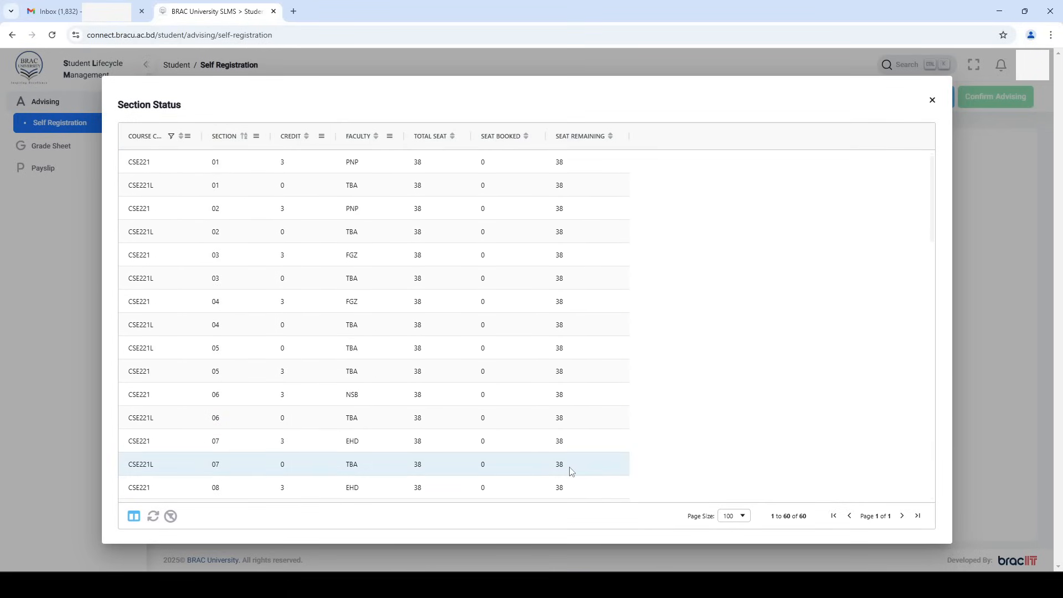
Change the course code filter in Section Status to MAT110
left_click(189, 142)
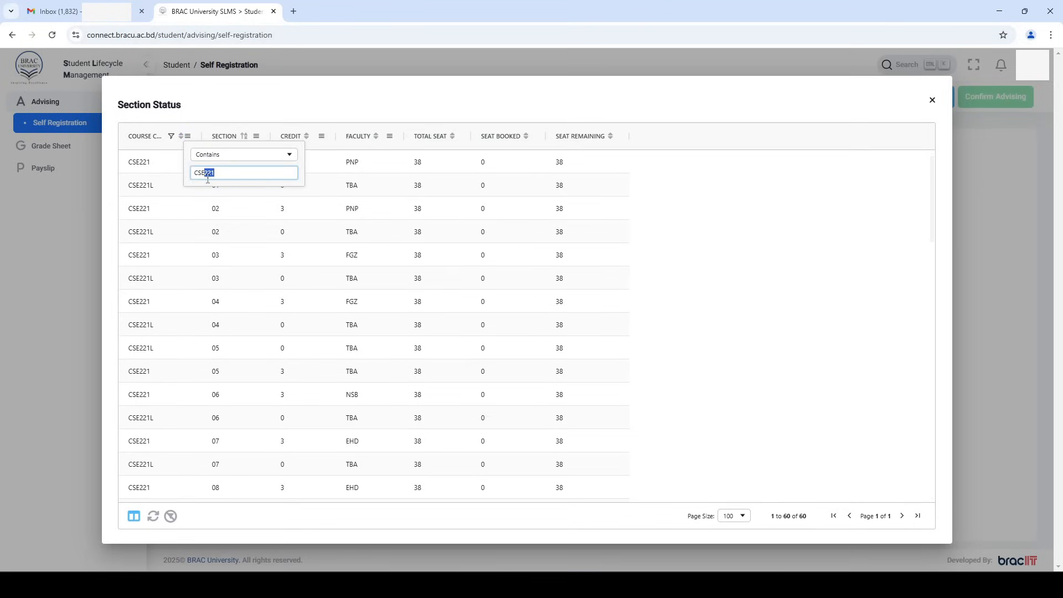
key("BackSpace")
key("BackSpace")
key("BackSpace")
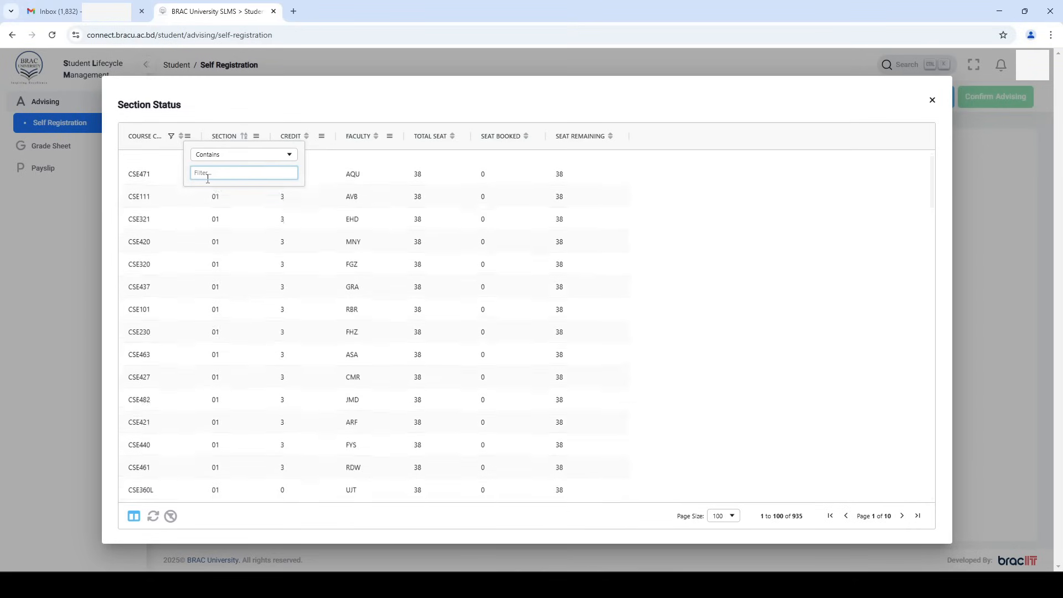
type("MA")
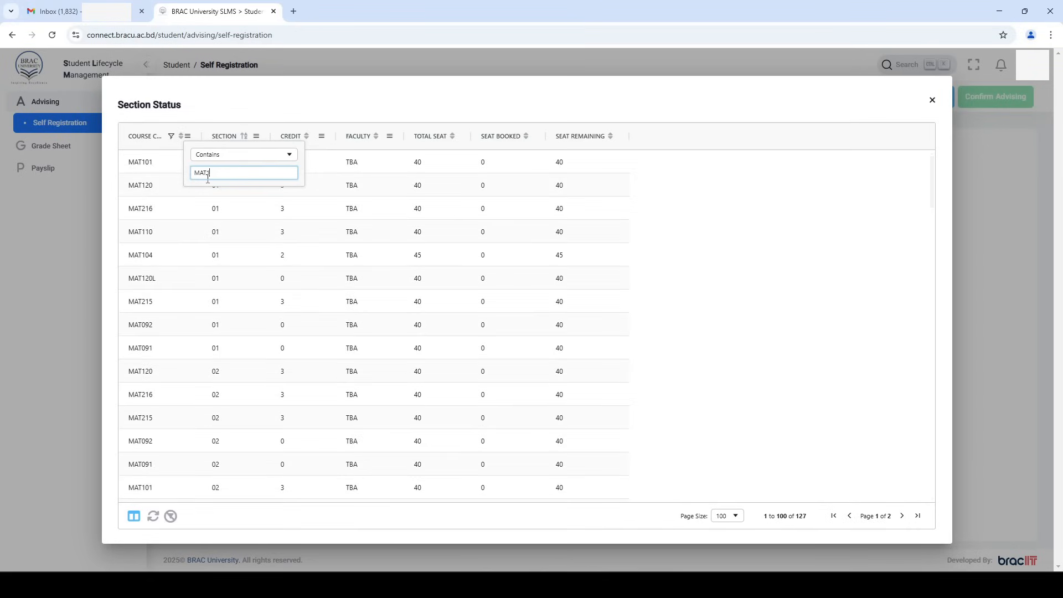
type("T110")
left_click(718, 225)
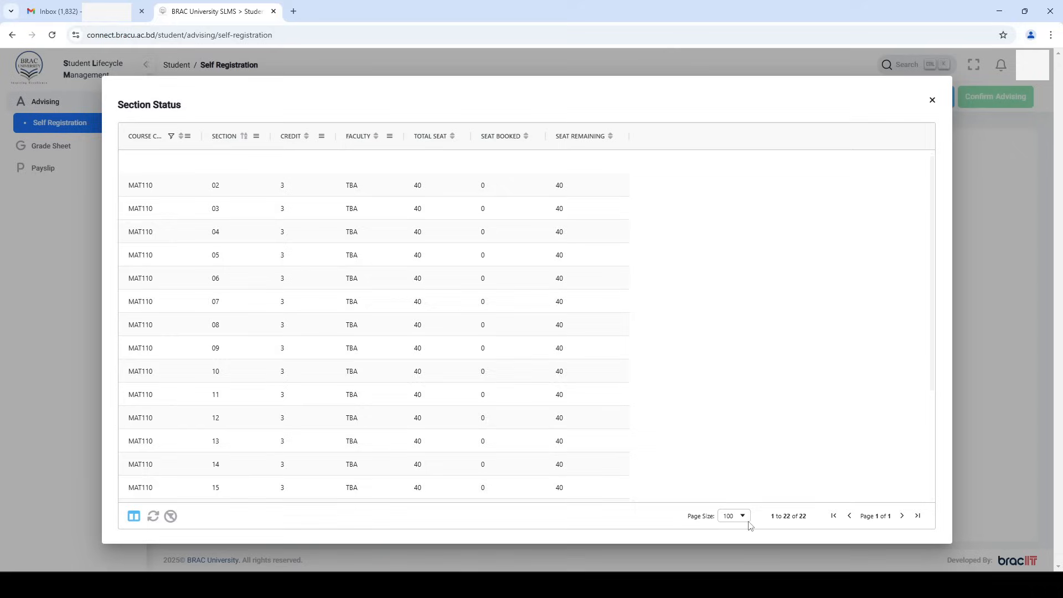
Sort the MAT110 entries by section in descending order, remove the sorting and look through the sections
left_click(224, 141)
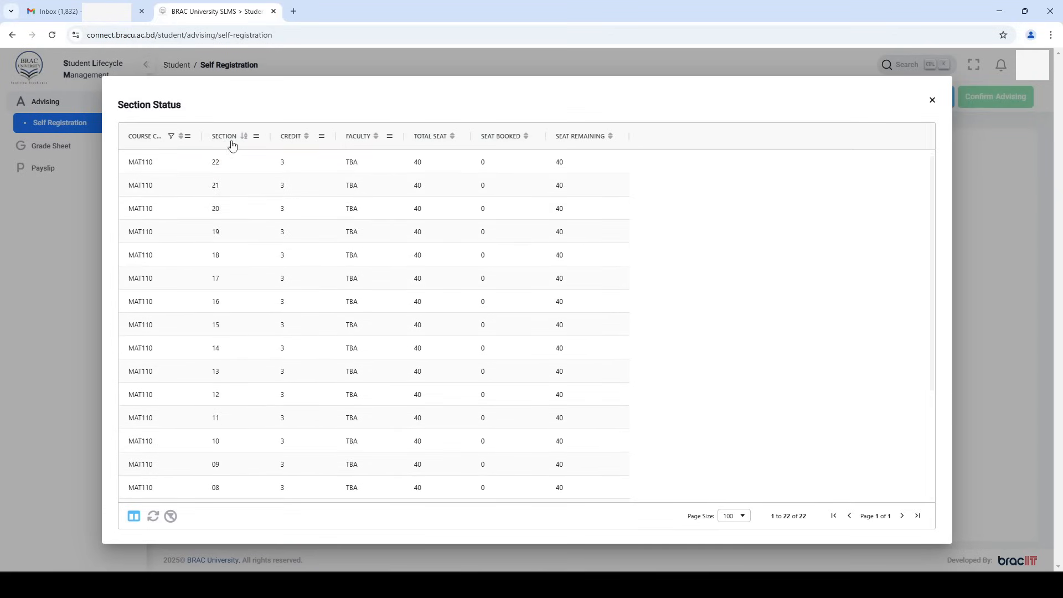
left_click(224, 140)
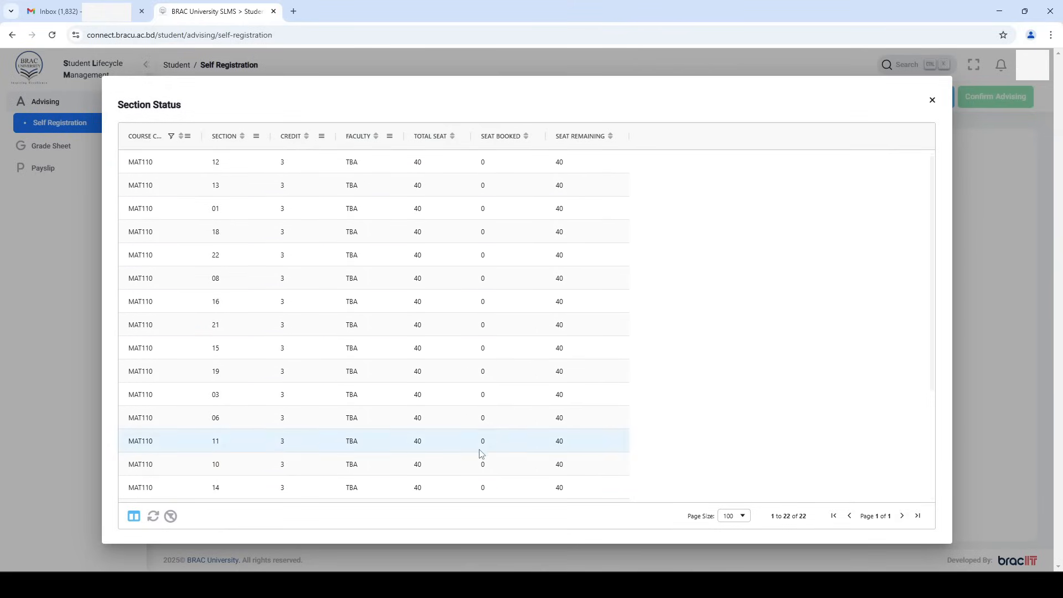
scroll(594, 463, "down", 3)
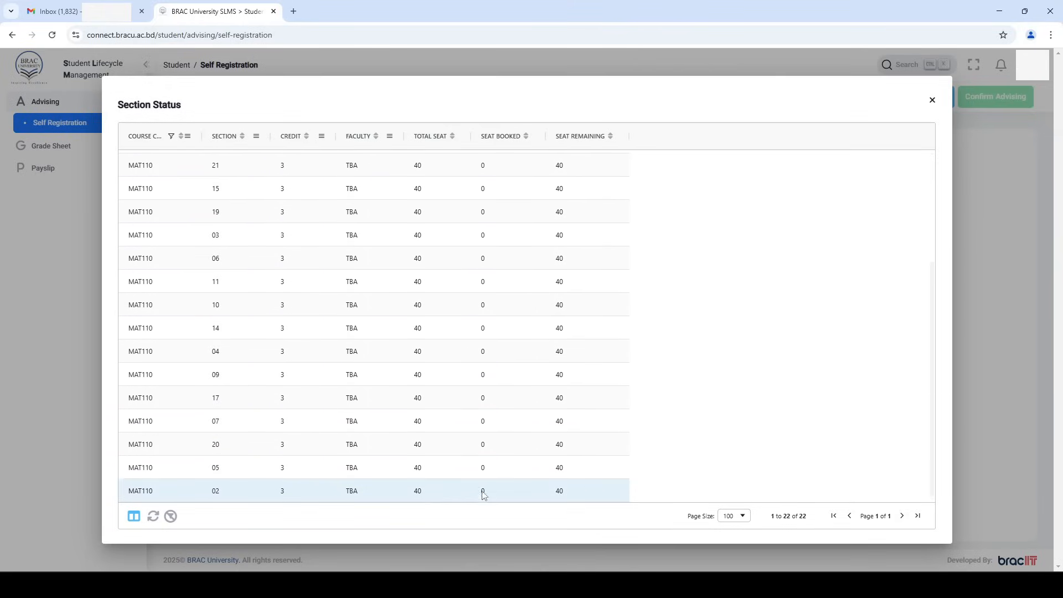
Clear the course code filter and sort the full Section Status list by course code in ascending order
left_click(171, 515)
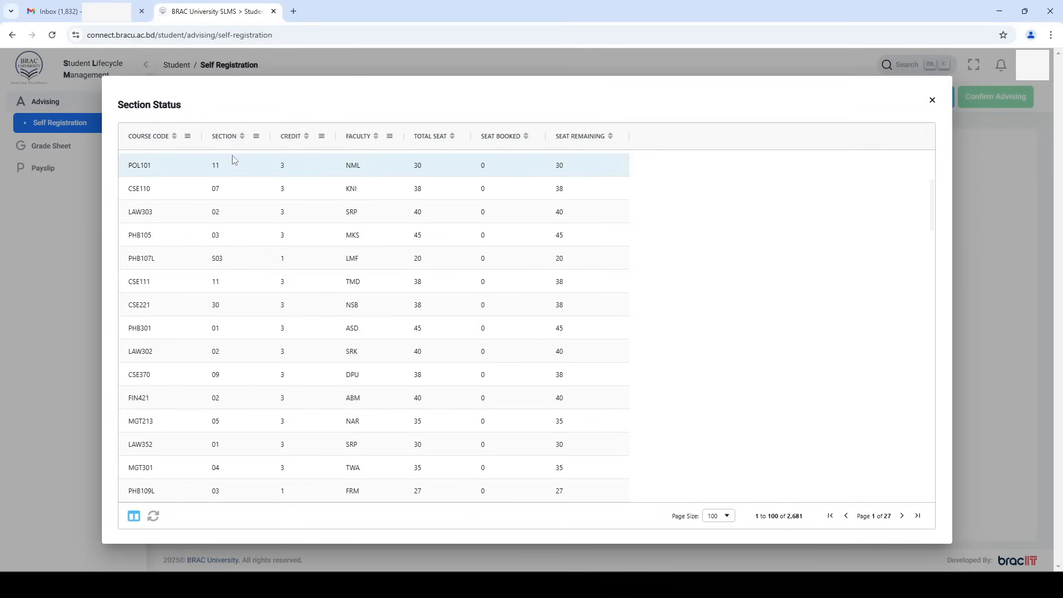
left_click(149, 139)
scroll(152, 159, "up", 3)
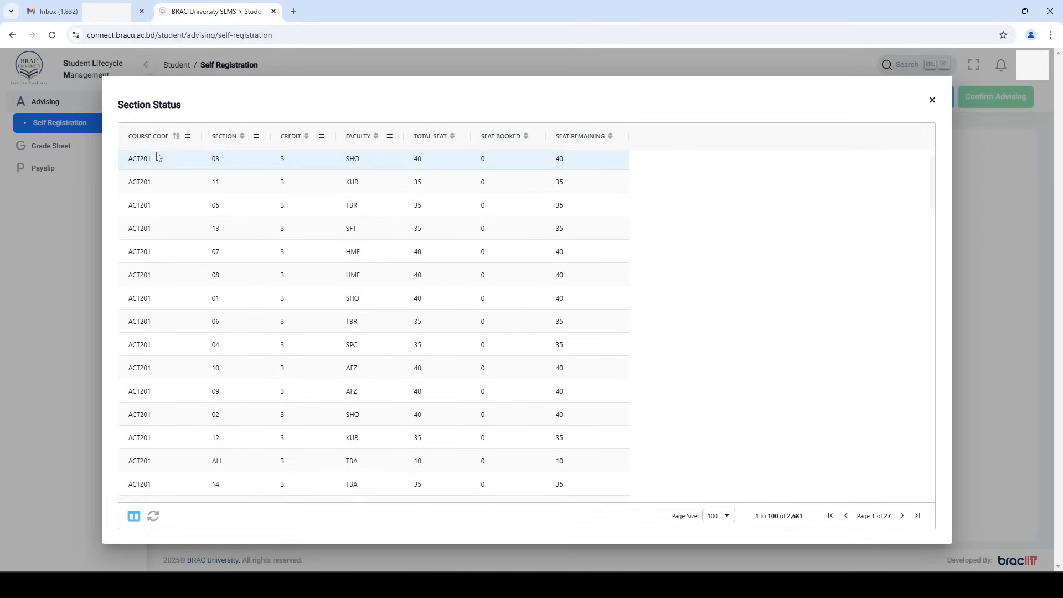
Filter the course codes to those containing PSY101 and look through the sections and seats offered
left_click(189, 139)
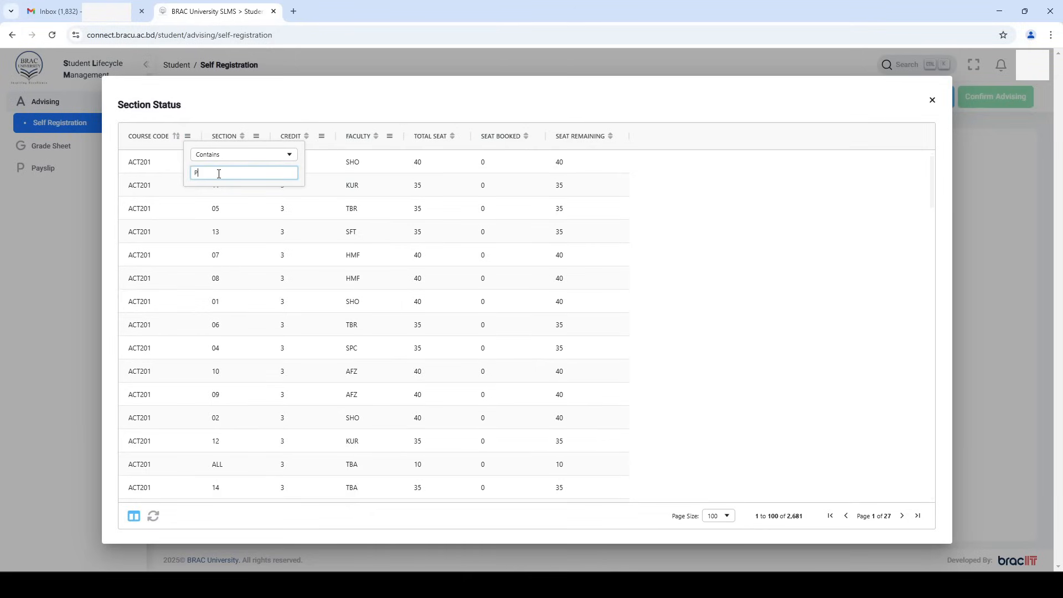
type("PSY101")
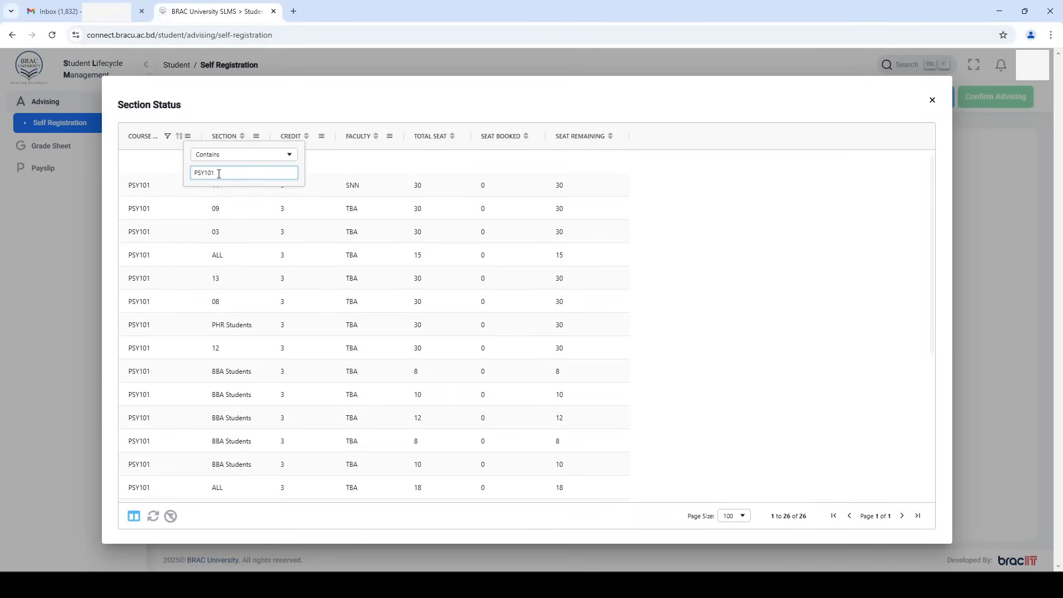
left_click(493, 222)
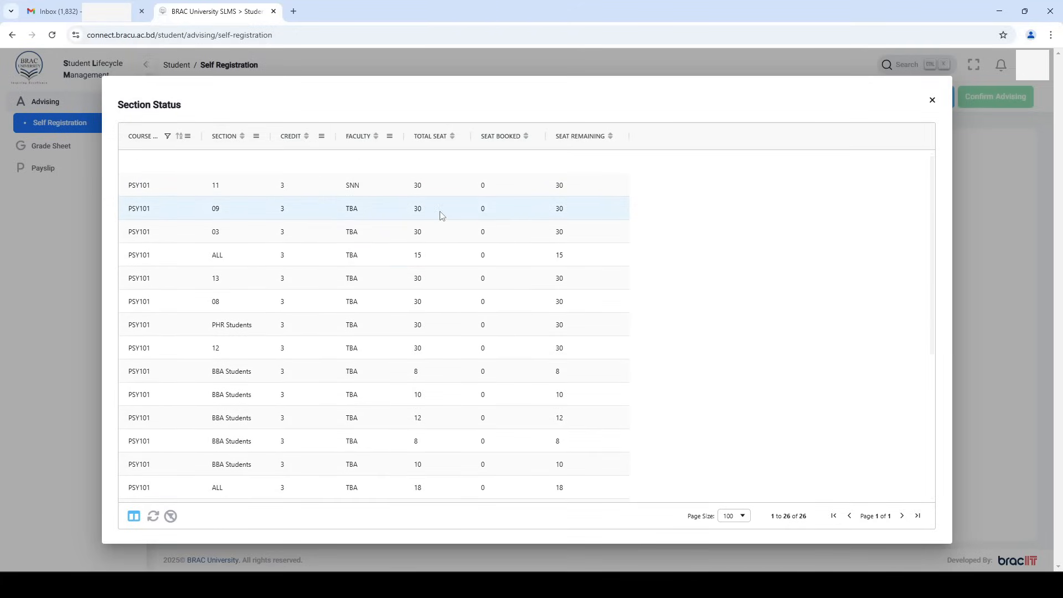
scroll(432, 296, "down", 3)
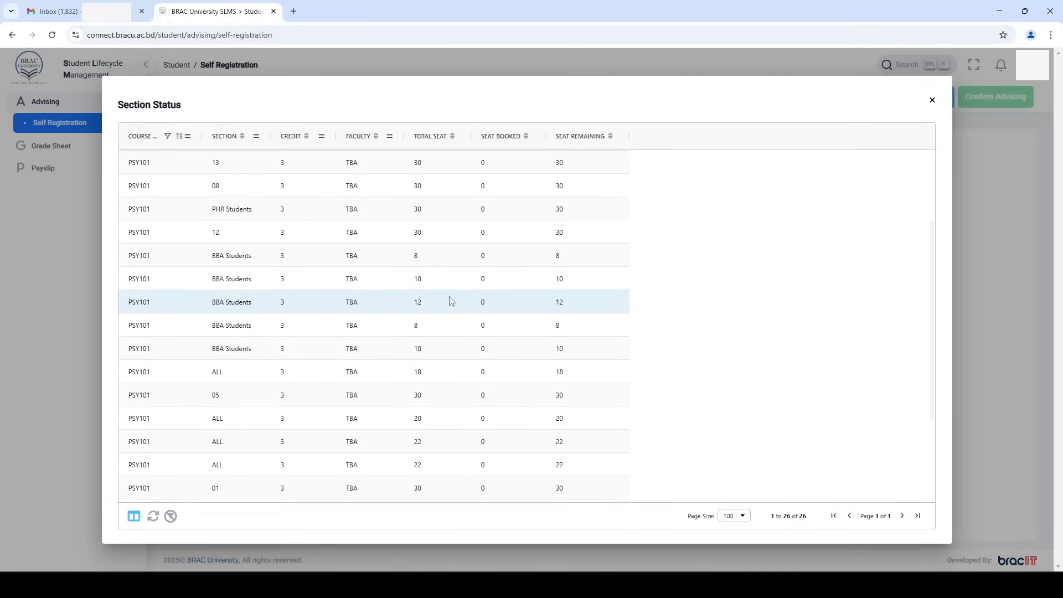
scroll(475, 355, "up", 3)
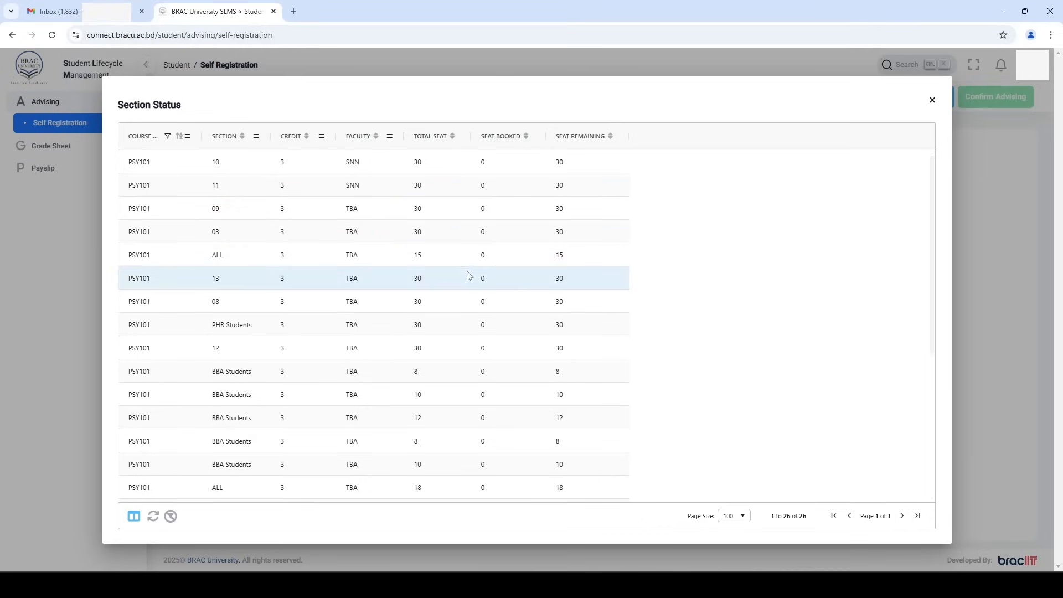
scroll(366, 310, "down", 1)
scroll(366, 310, "down", 3)
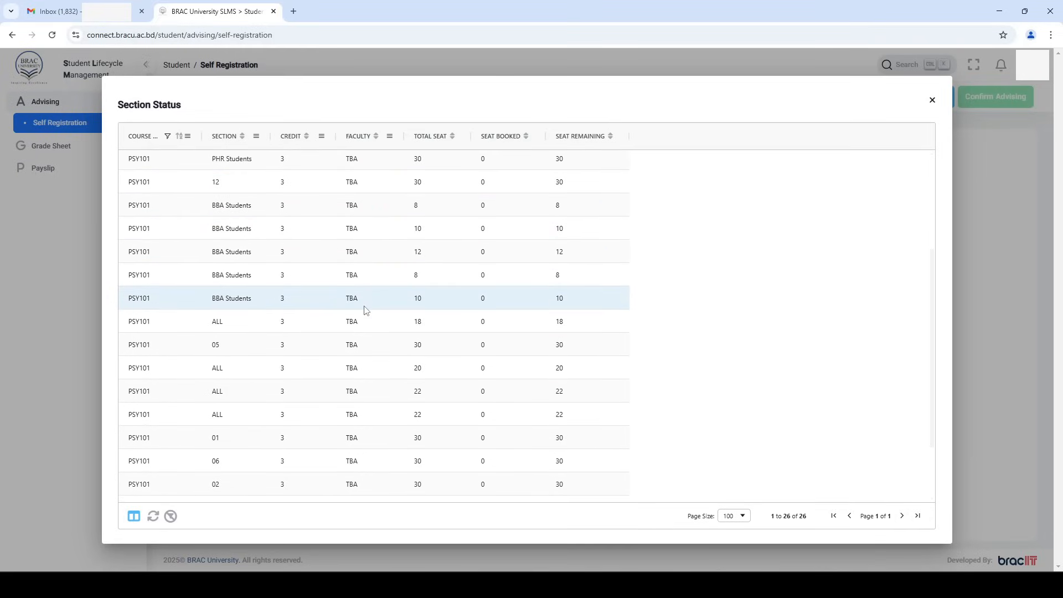
Close Section Status and open the Class Schedules list from the self-registration actions
left_click(932, 100)
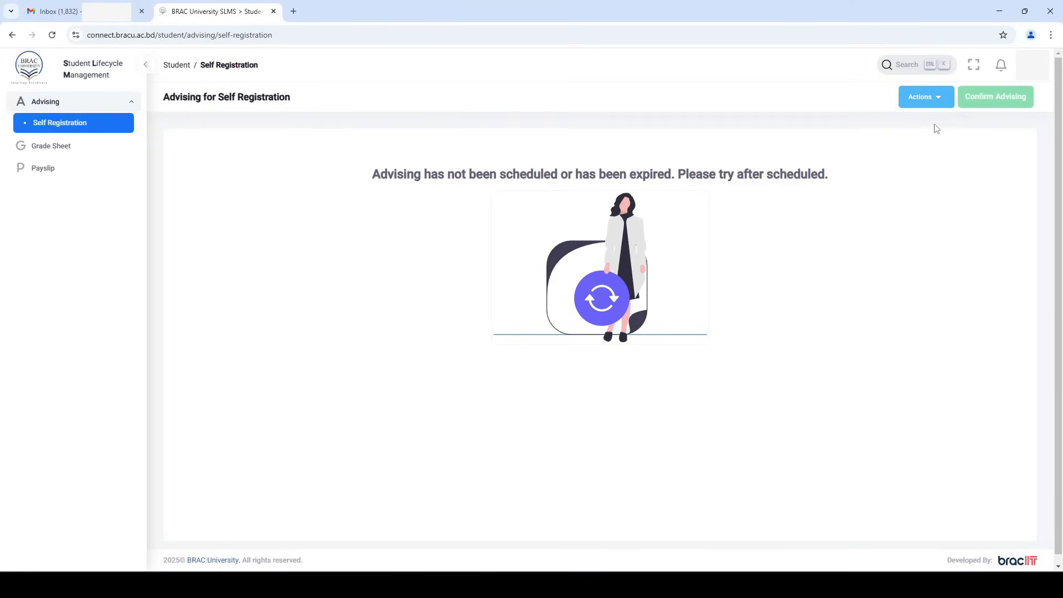
left_click(942, 104)
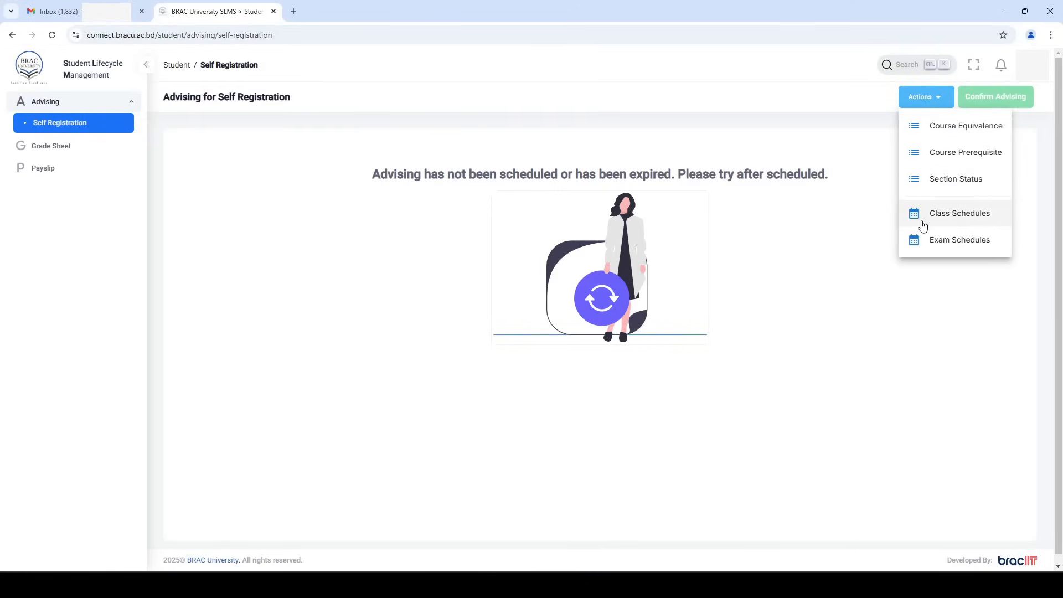
left_click(955, 218)
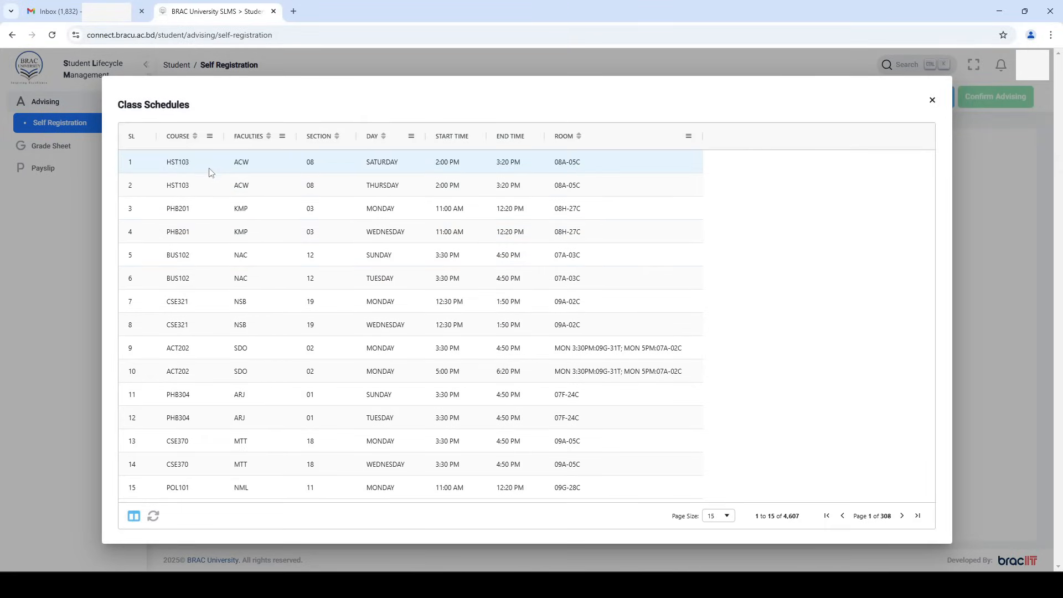
Filter the class schedules to courses containing CSE111 and set the page size to 100
left_click(210, 138)
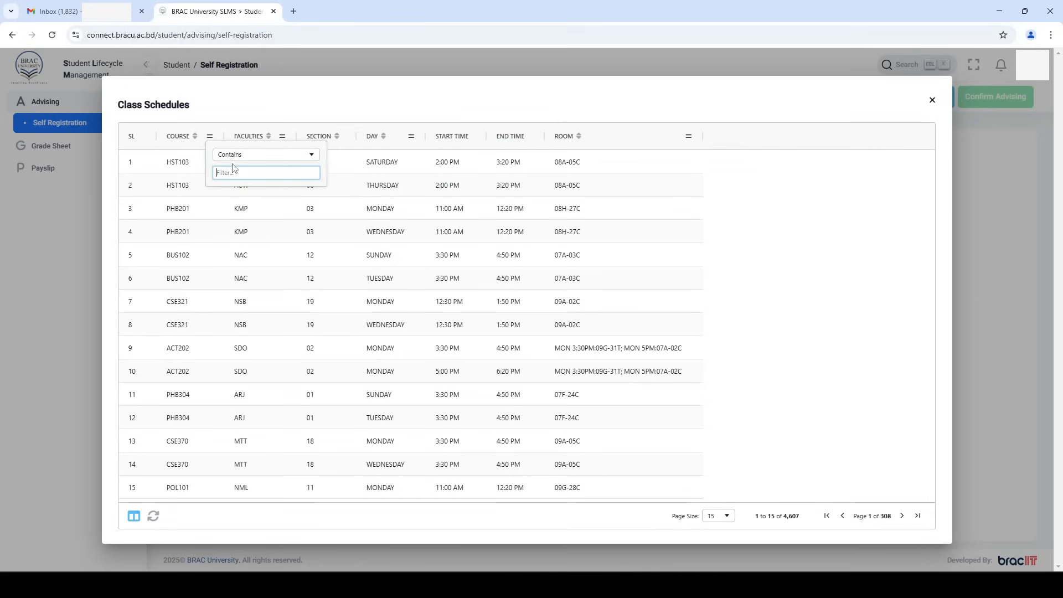
type("CSE111")
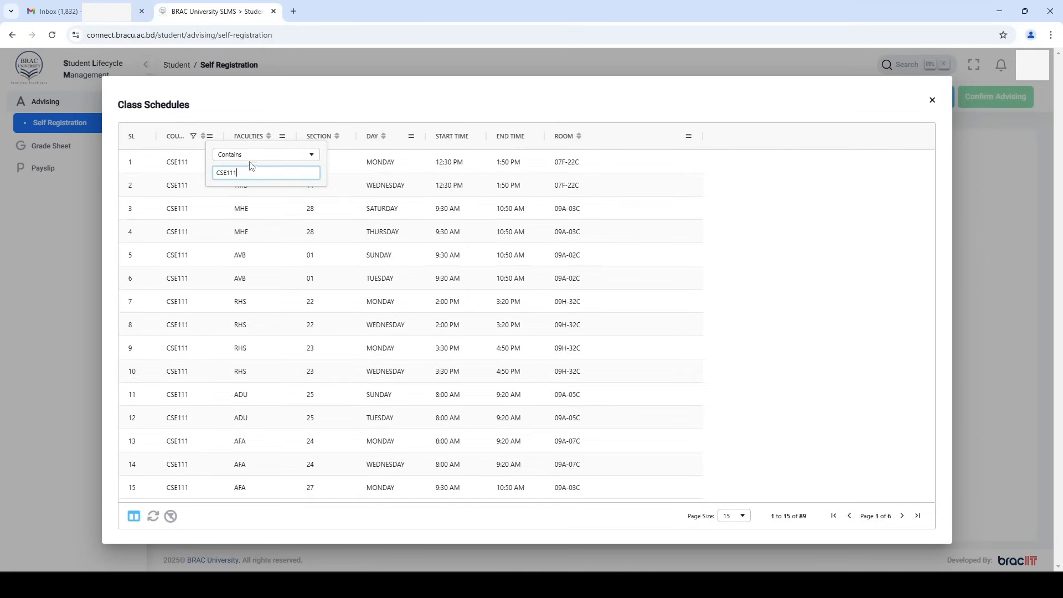
left_click(734, 516)
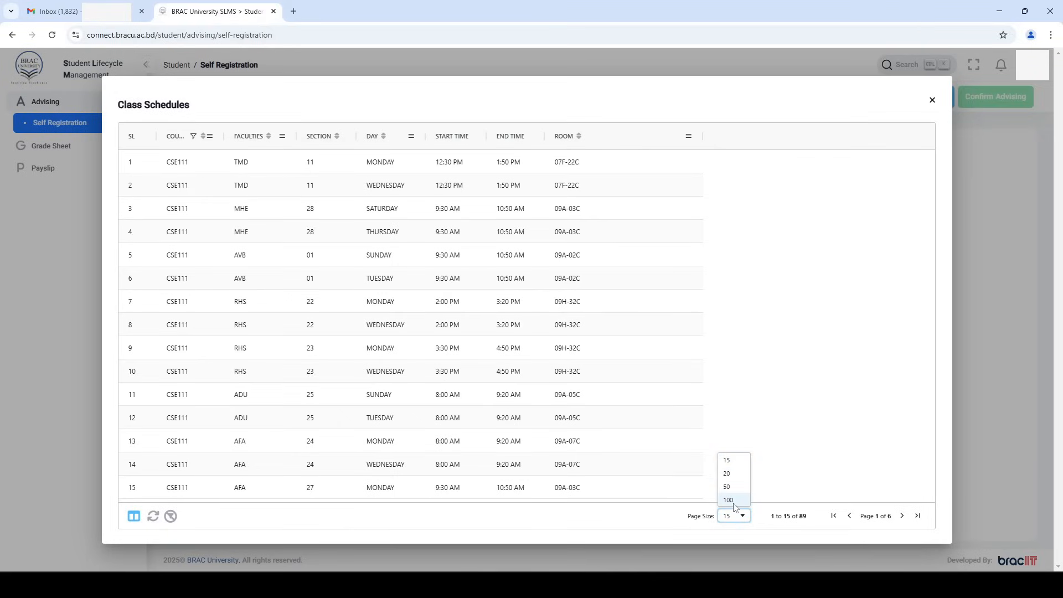
left_click(728, 500)
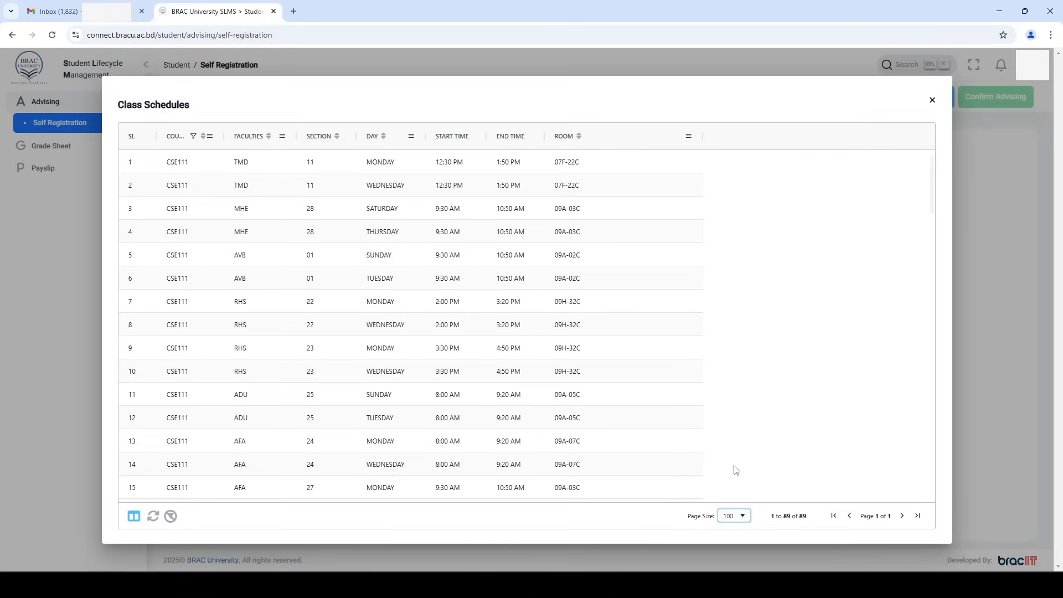
Sort the CSE111 class schedules by section in ascending order, widen the Course column and look through the classes and labs
left_click(211, 138)
left_click(879, 195)
left_click(317, 139)
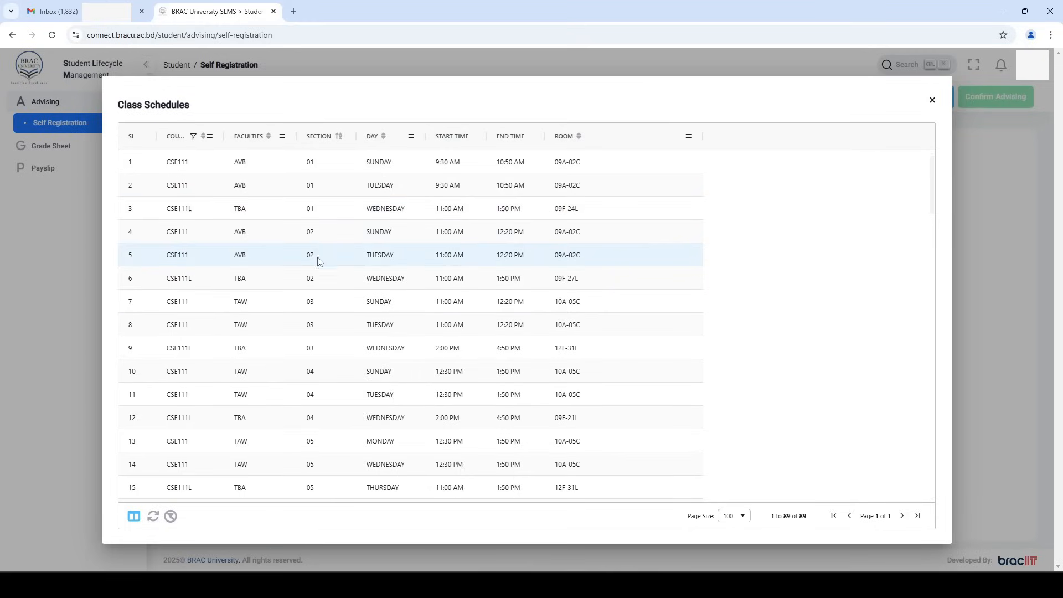
scroll(183, 214, "down", 1)
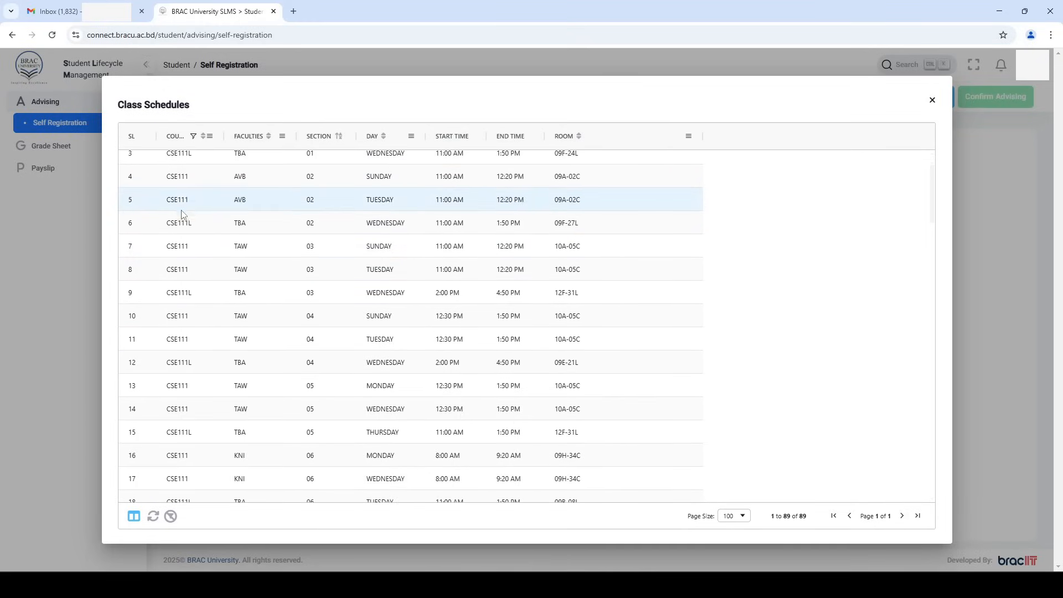
scroll(277, 232, "up", 1)
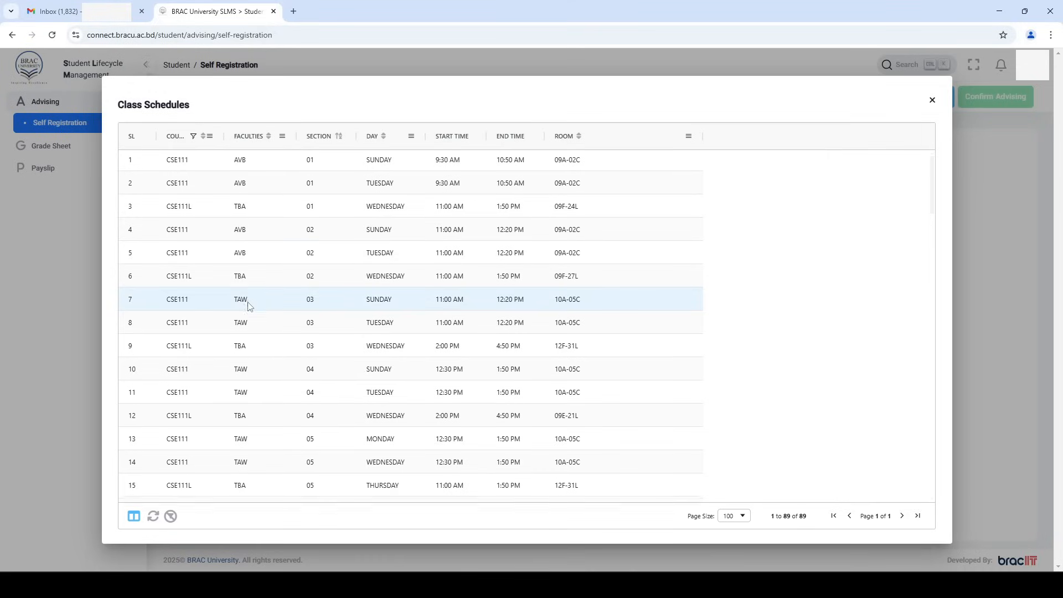
scroll(238, 299, "down", 1)
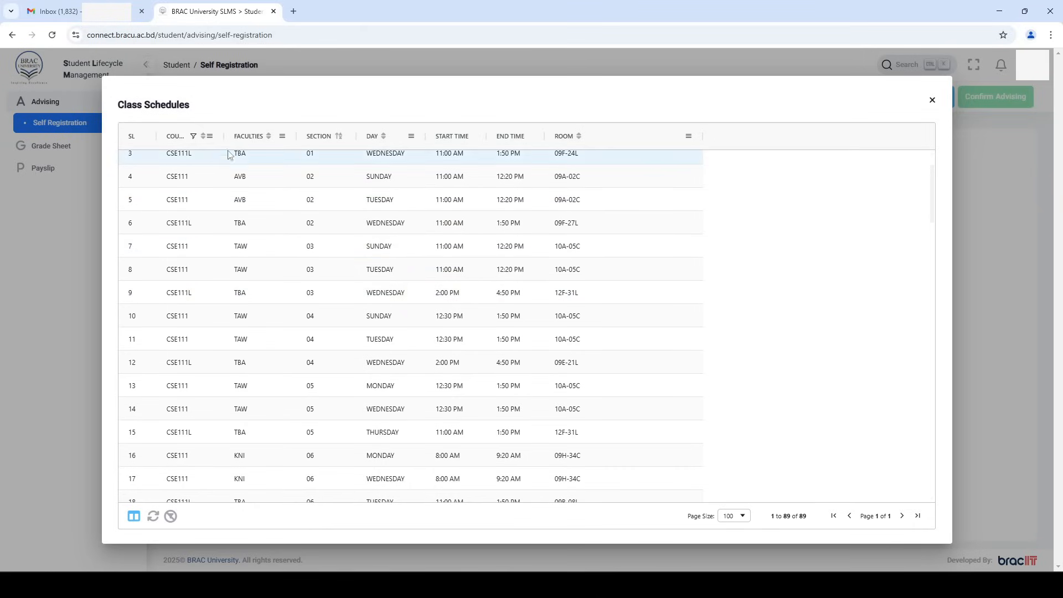
left_click_drag(221, 137, 249, 146)
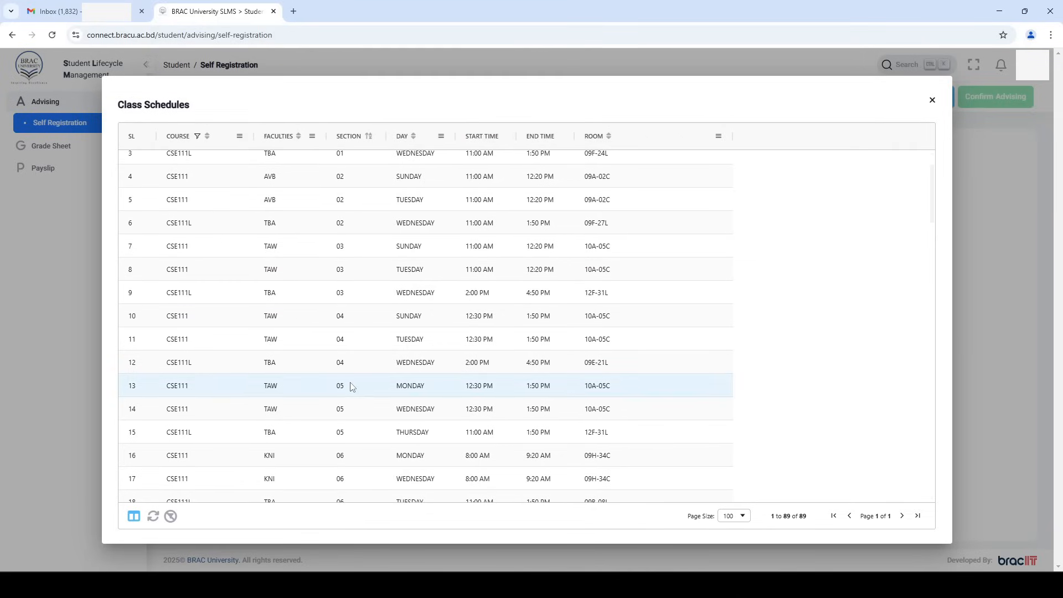
scroll(351, 388, "down", 3)
scroll(351, 394, "up", 5)
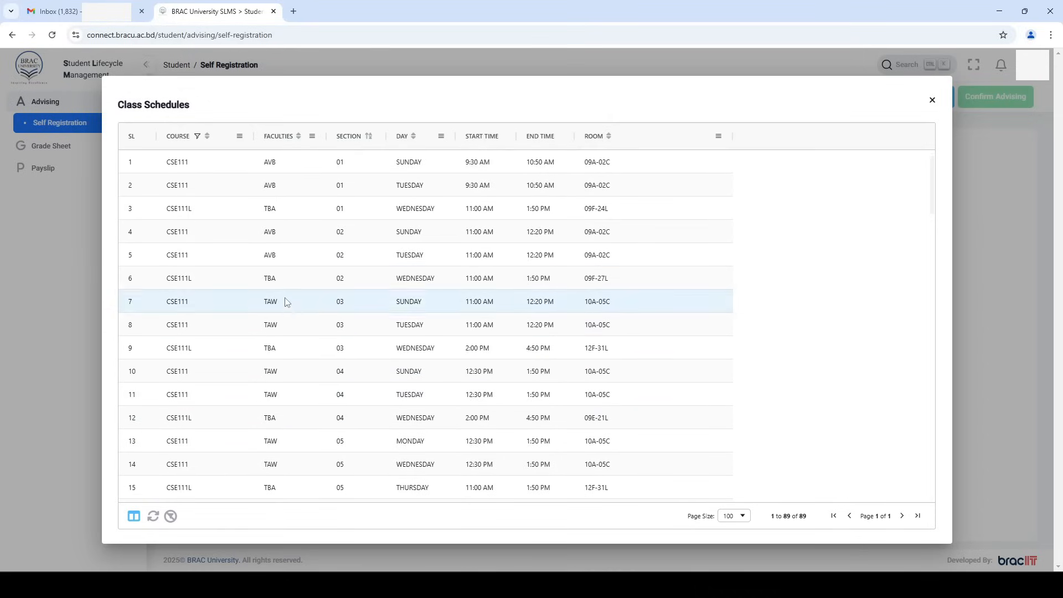
Clear the course filter, close Class Schedules and open the Exam Schedules list from the self-registration actions
left_click(170, 516)
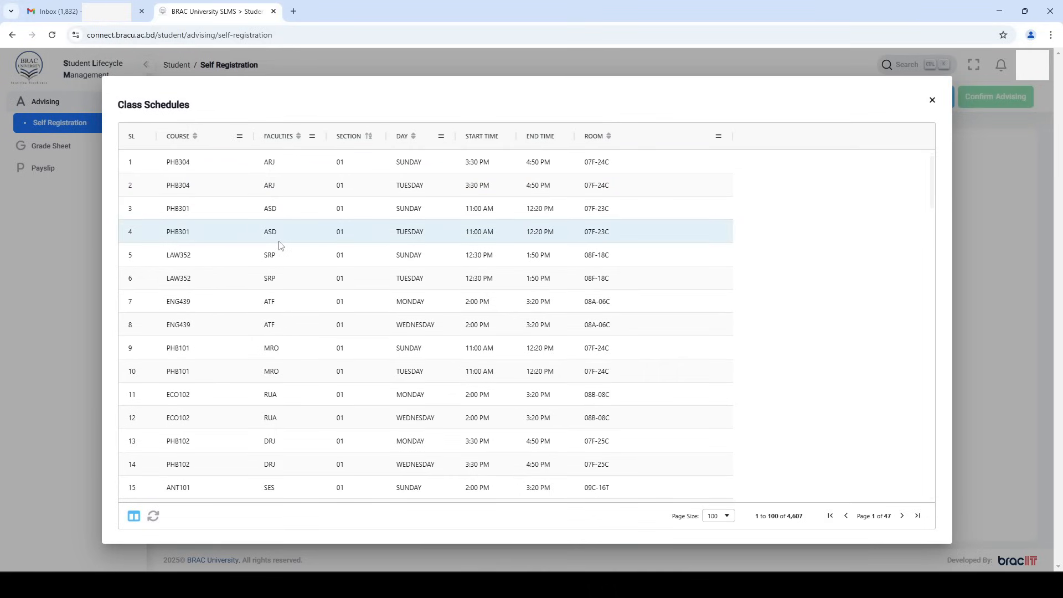
left_click(932, 101)
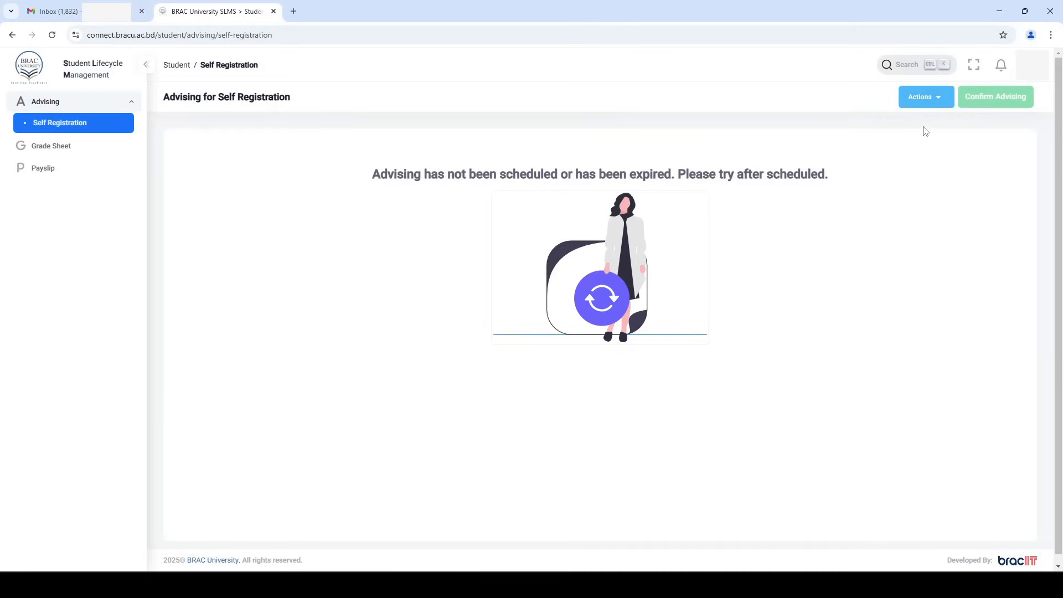
left_click(923, 98)
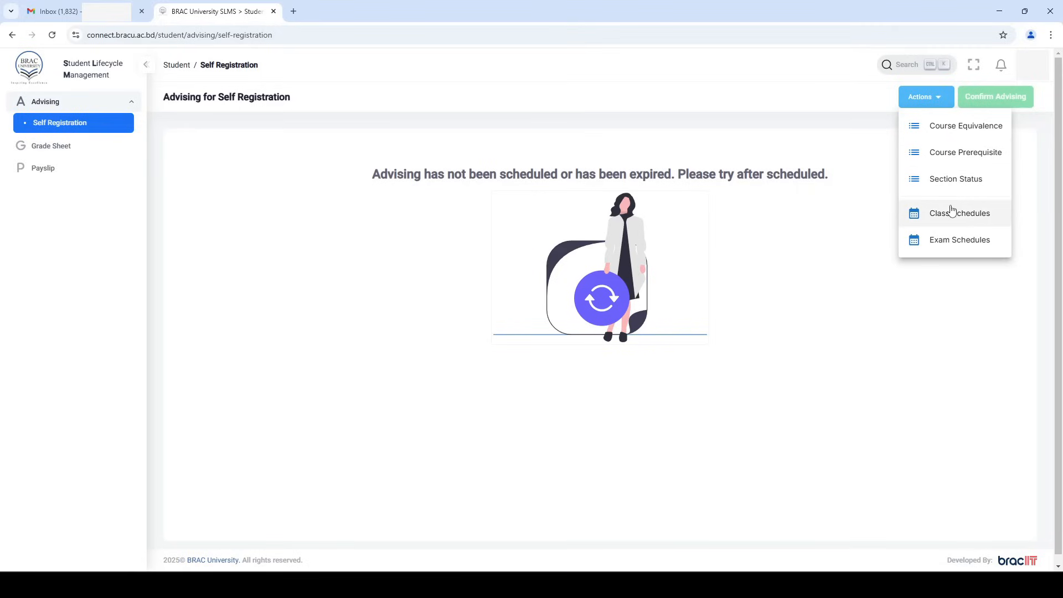
left_click(946, 247)
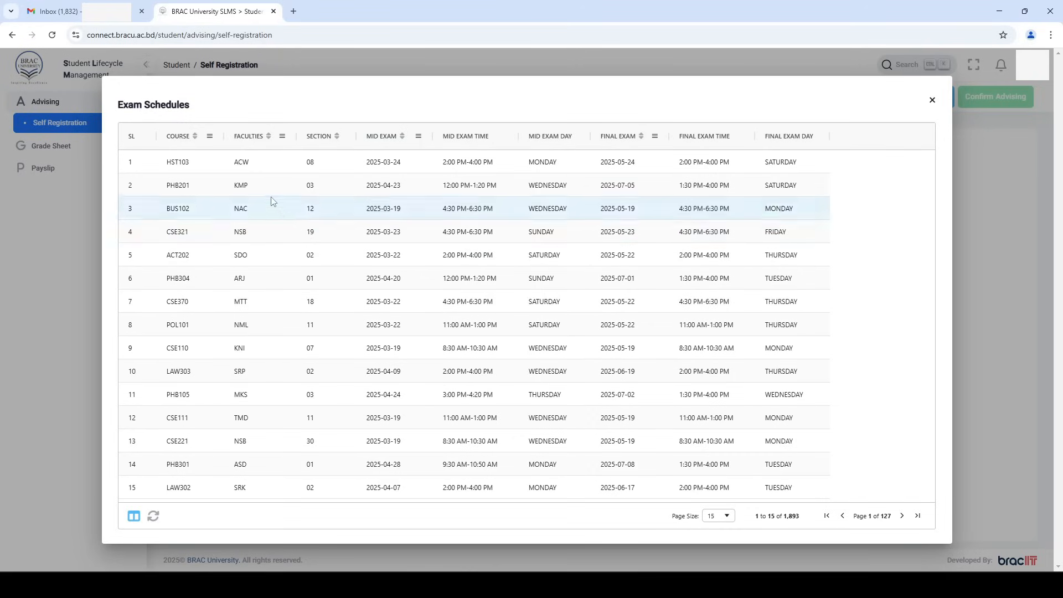
Filter the exam schedules to courses containing cse340
left_click(210, 137)
type("c")
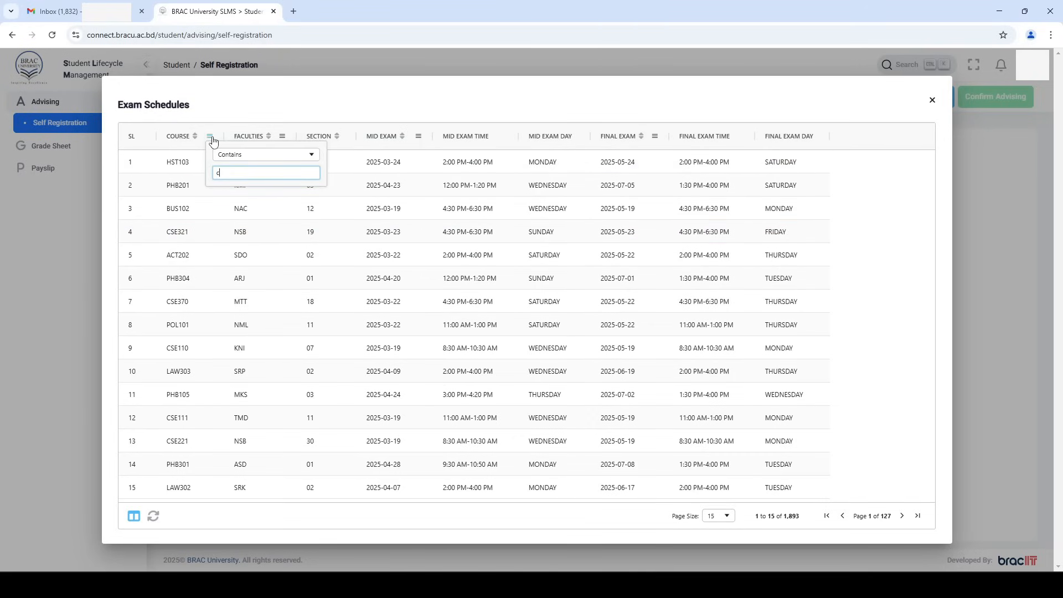
type("se340")
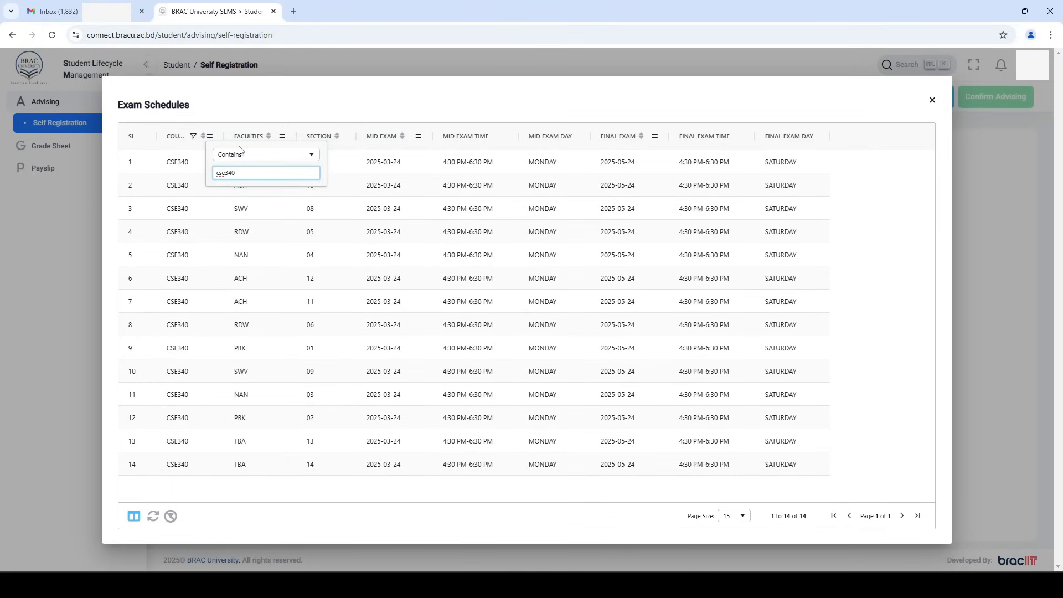
Shorten the course filter to cse, page forward through the exam schedules and return to the first page
left_click_drag(243, 174, 226, 178)
key("BackSpace")
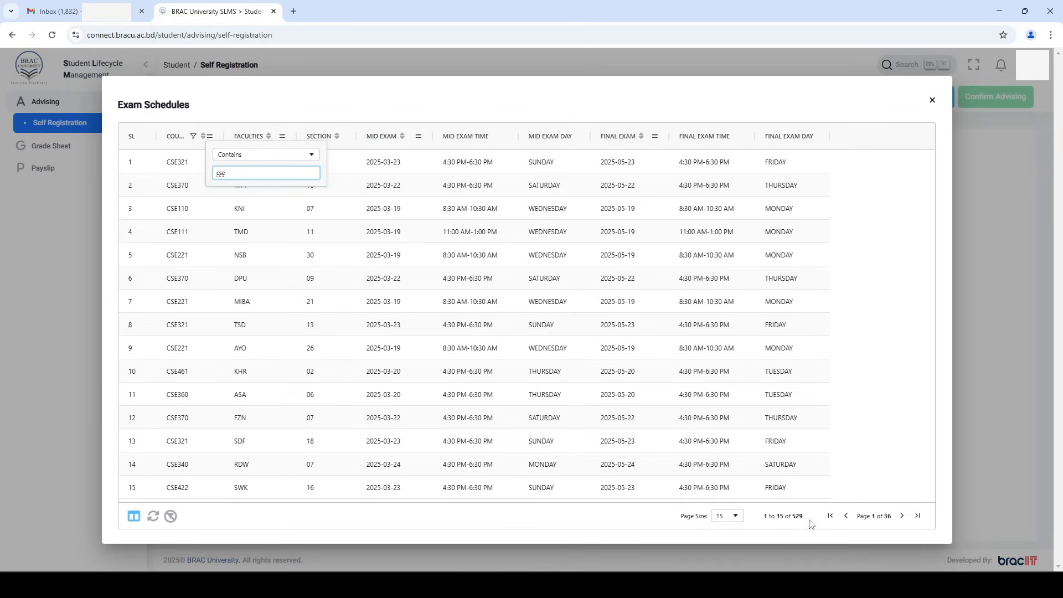
left_click(903, 518)
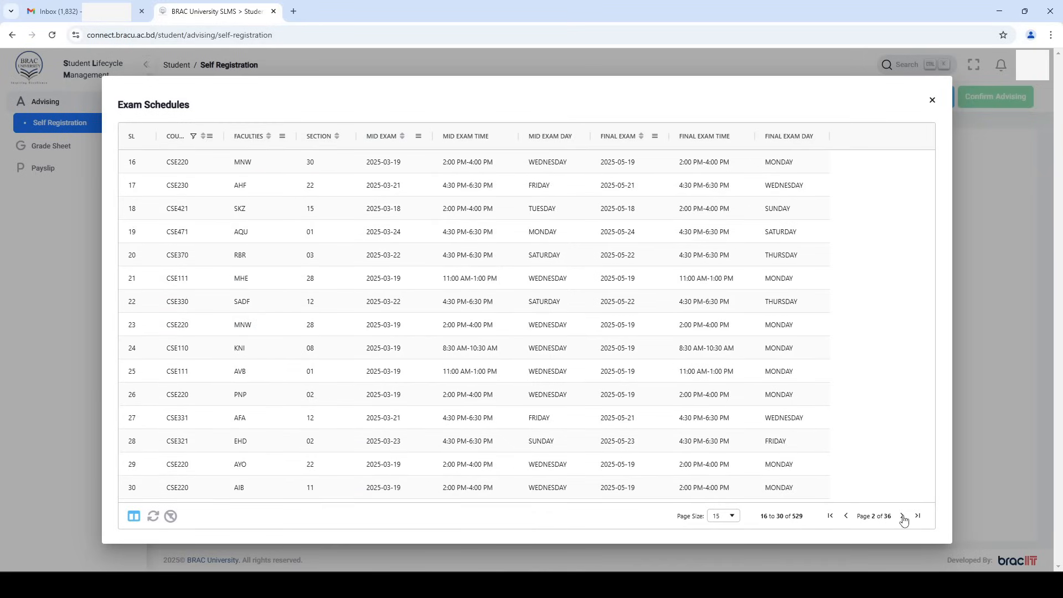
left_click(903, 518)
left_click(904, 519)
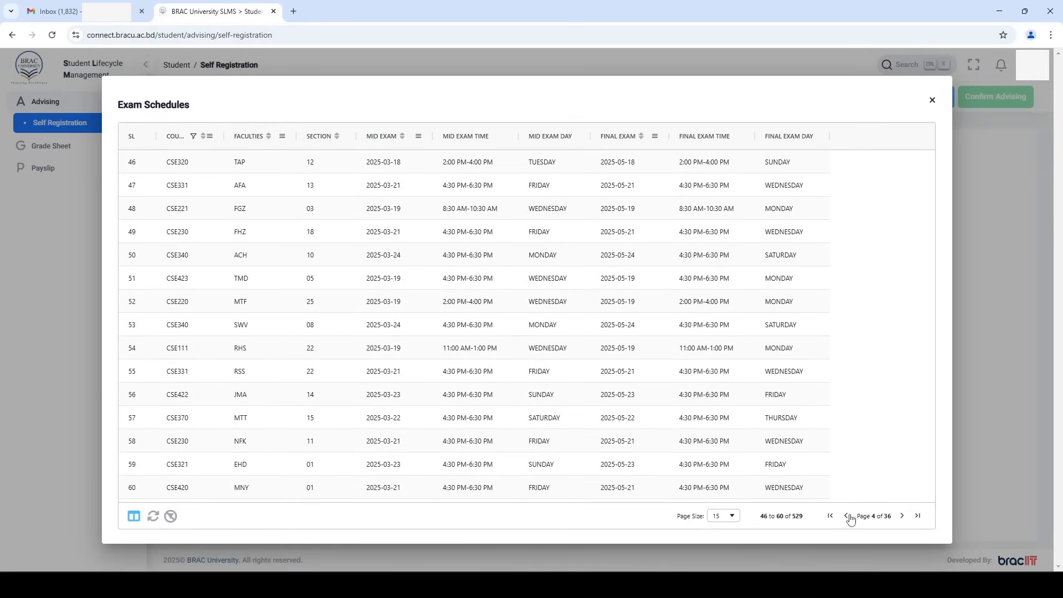
left_click(847, 518)
left_click(847, 518)
left_click(847, 518)
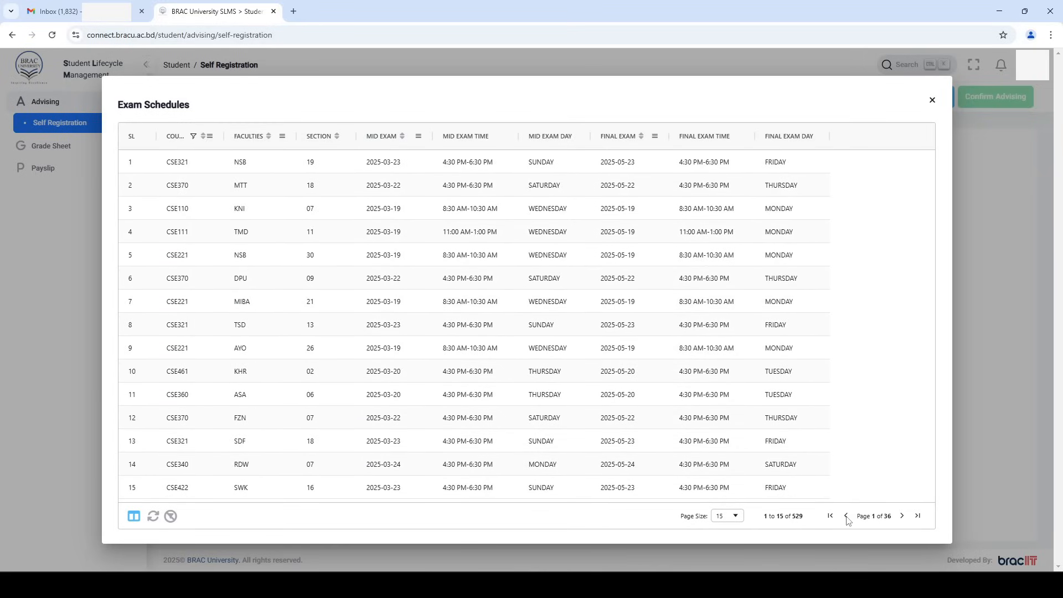
Extend the course filter back to cse340, review the midterm and final exam dates and widen the Course column
left_click(209, 136)
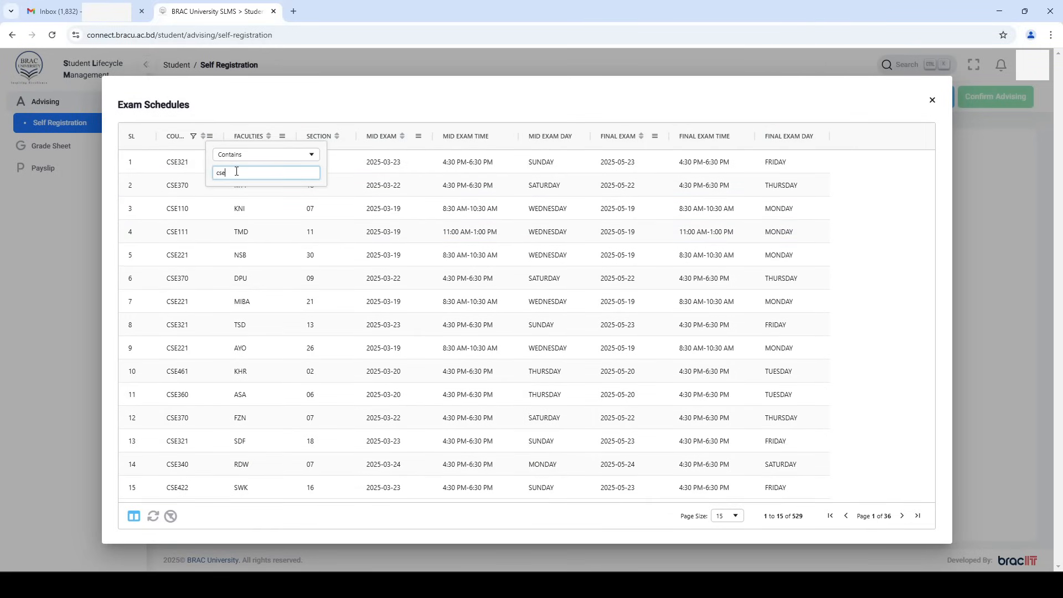
type("340")
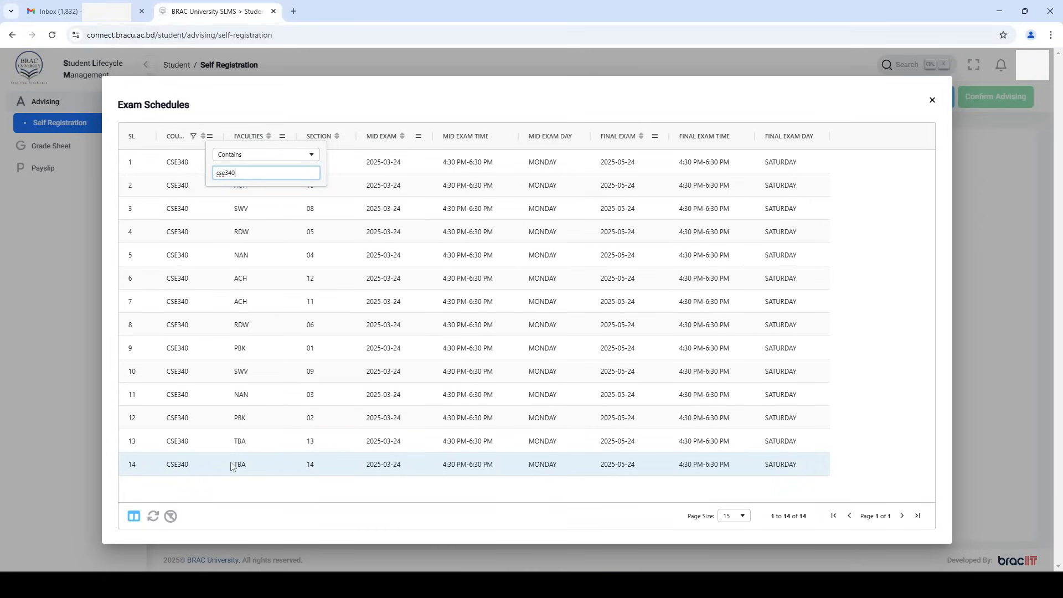
left_click(885, 216)
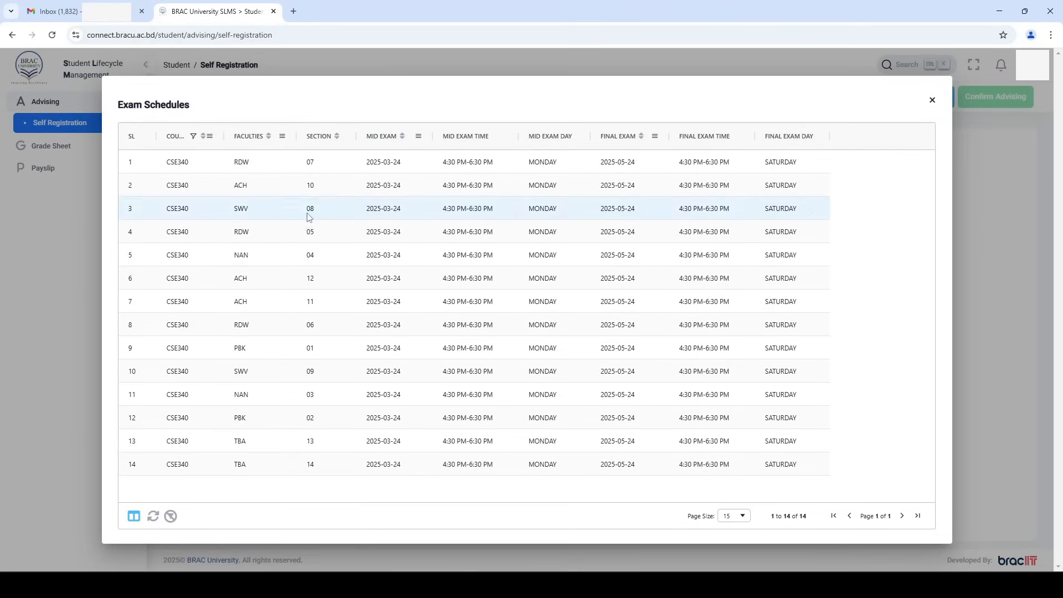
left_click_drag(222, 133, 262, 133)
Close Exam Schedules and look over the list of available self-registration actions
left_click(933, 100)
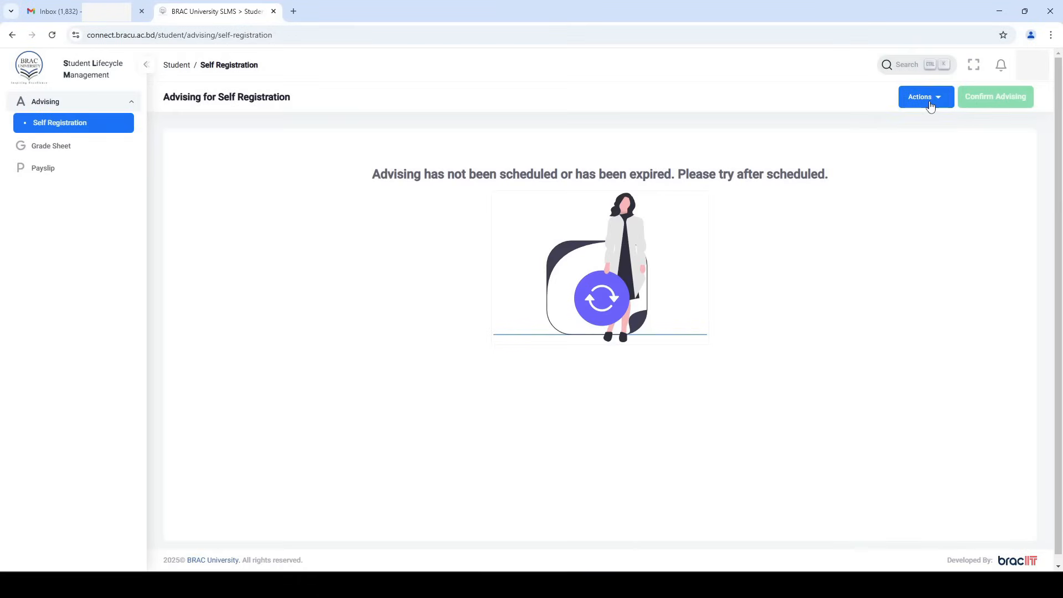
left_click(925, 99)
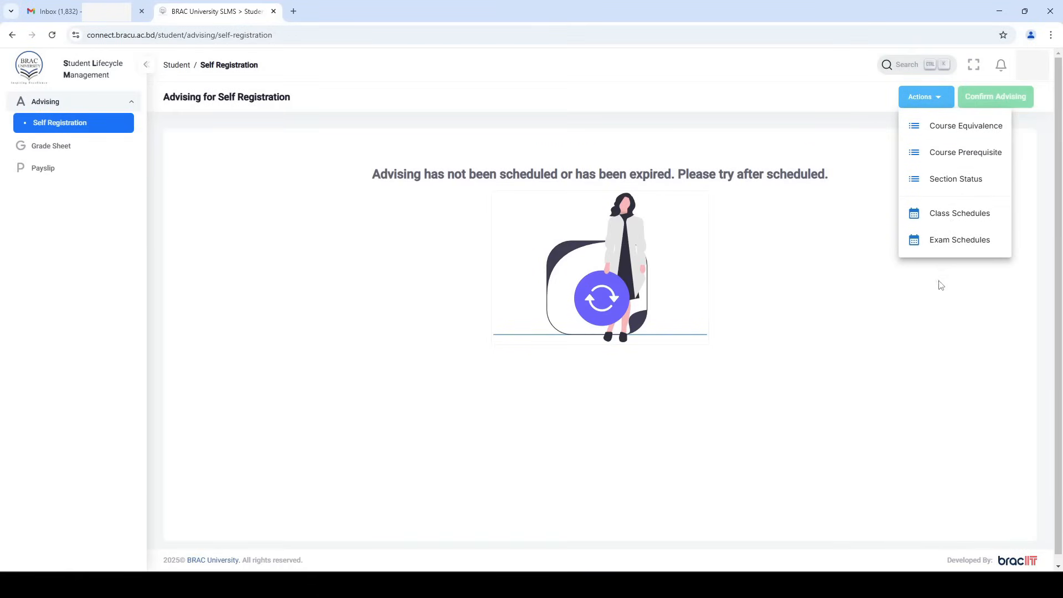
left_click(822, 321)
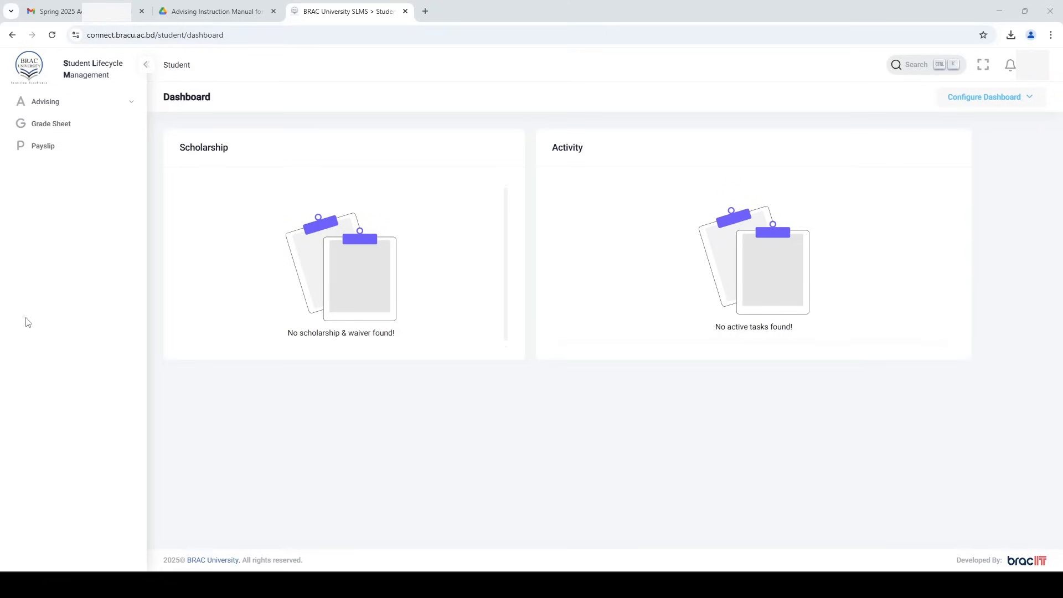
Open the Self Registration page under Advising and look over the credit summary and advising panel
left_click(89, 108)
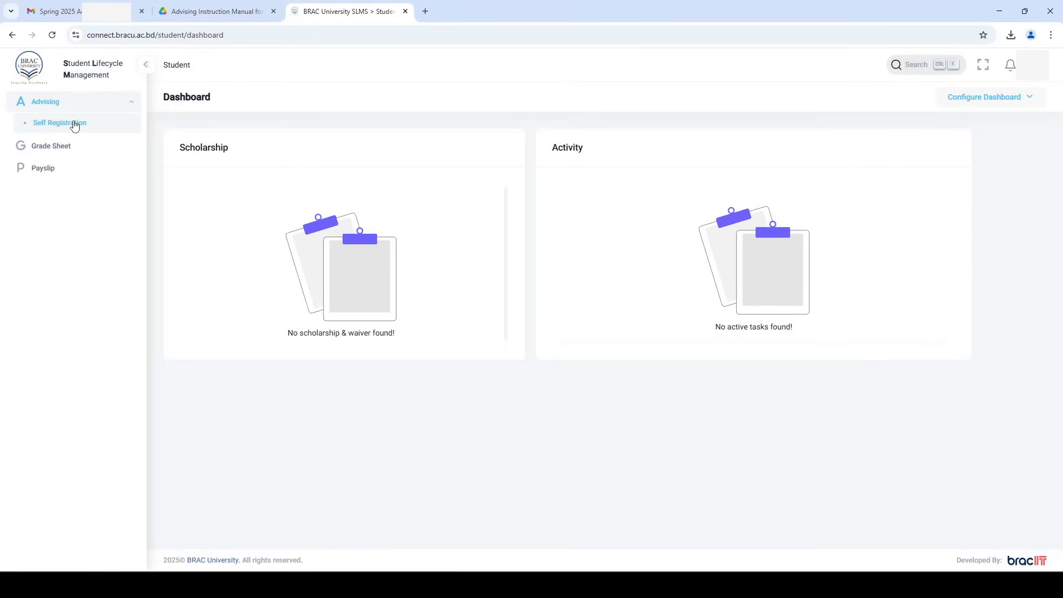
left_click(74, 124)
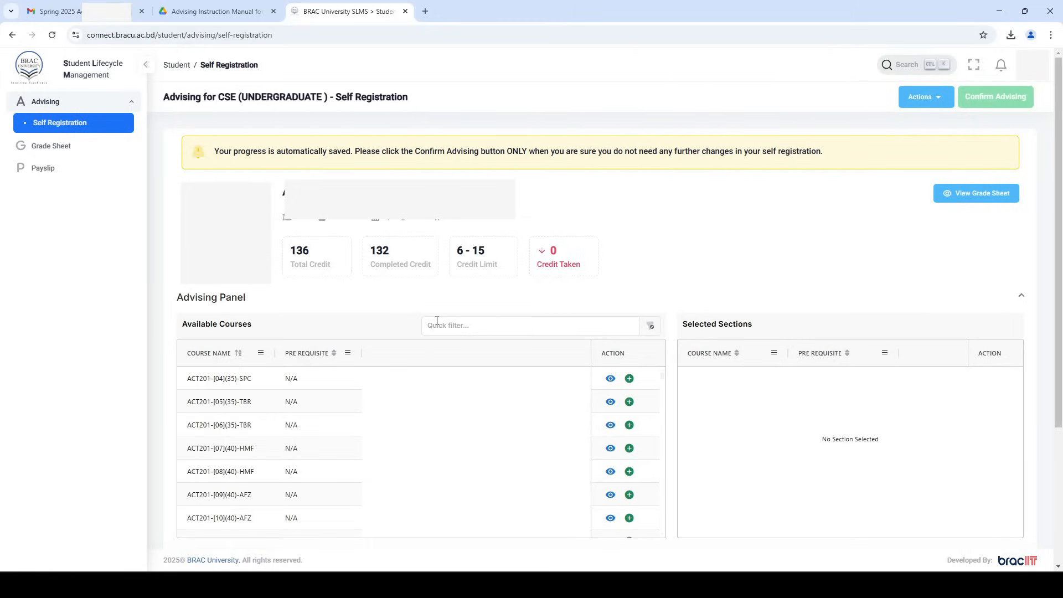
scroll(453, 311, "down", 1)
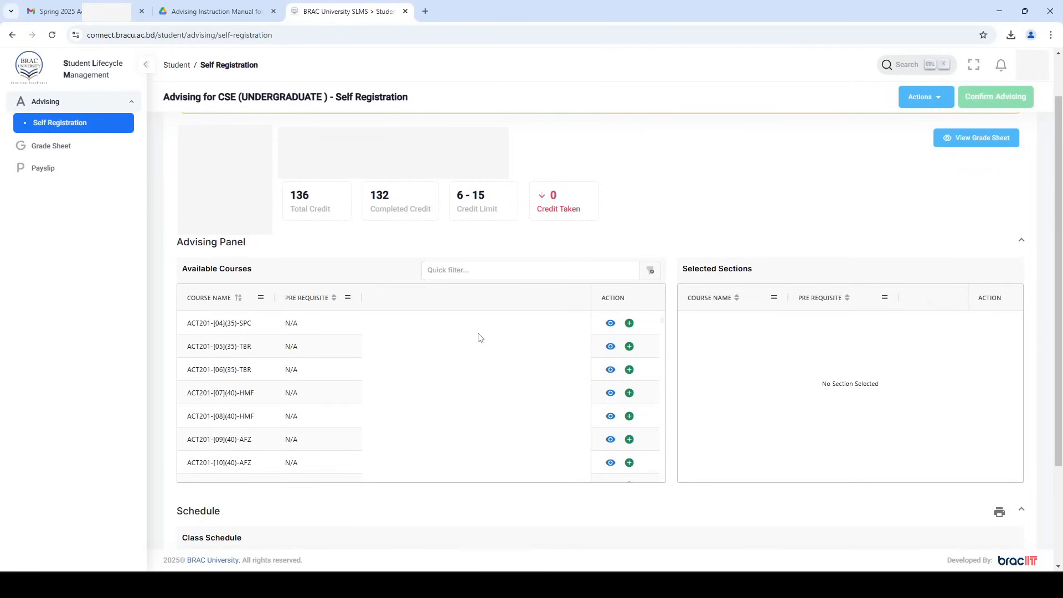
Filter the available courses by cse437 and widen the Course Name column to show the full section names
left_click(474, 271)
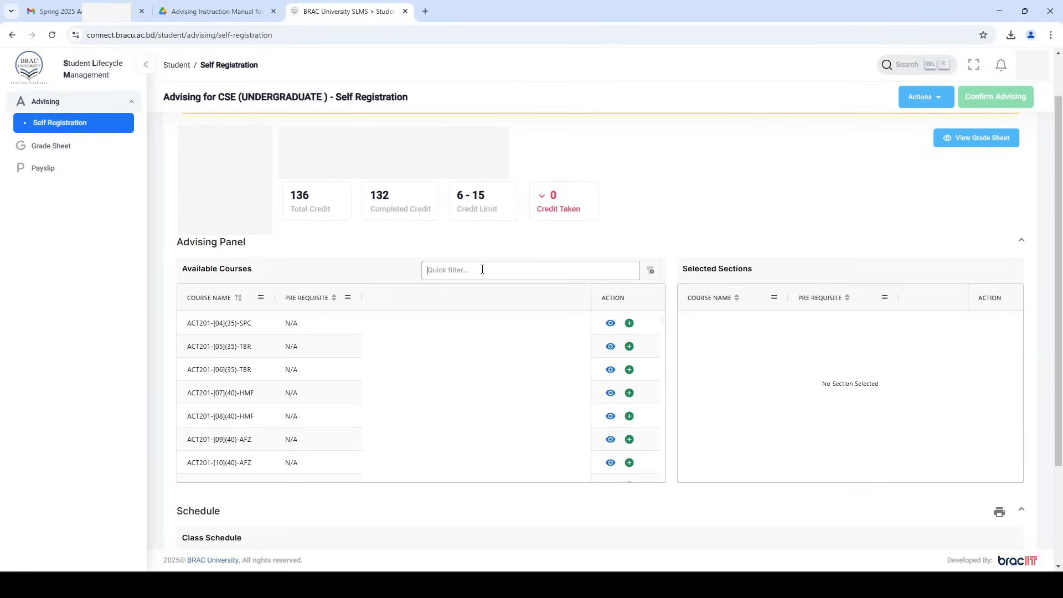
type("cse437")
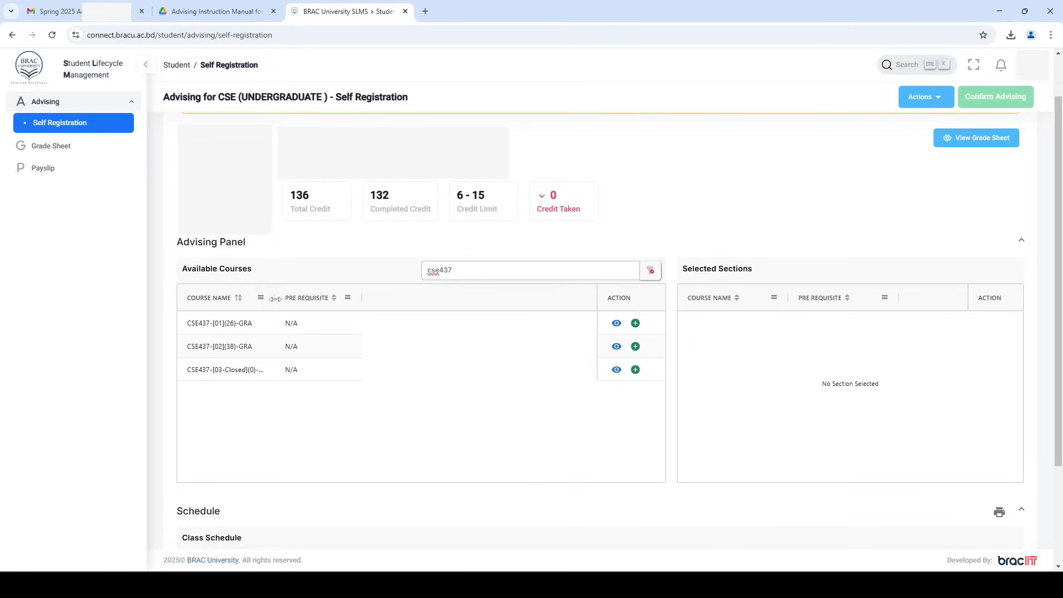
left_click_drag(276, 298, 310, 298)
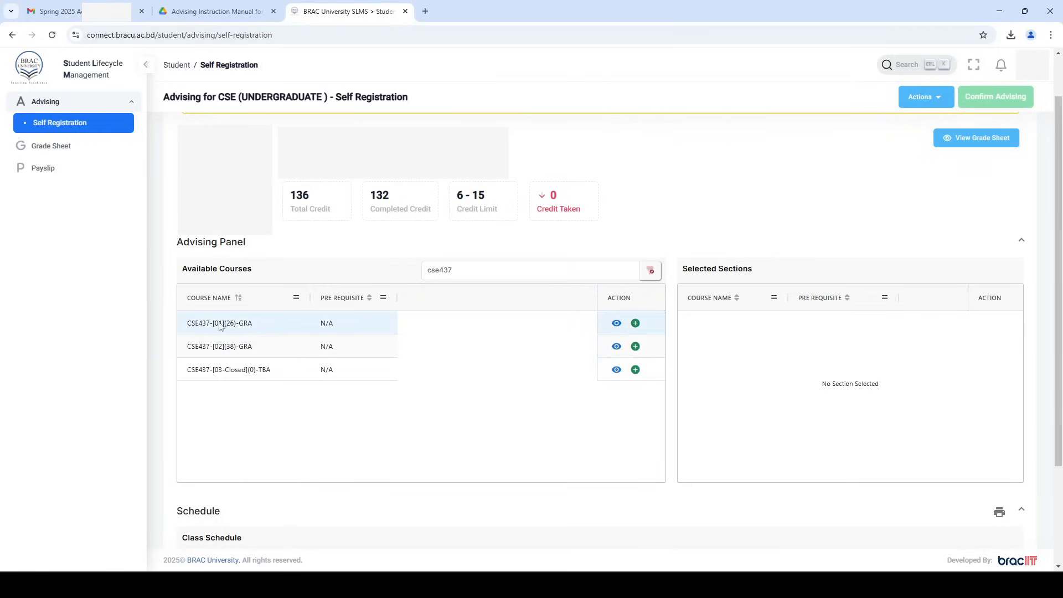
View the section details of CSE437 section 01 and close them
mouse_move(247, 330)
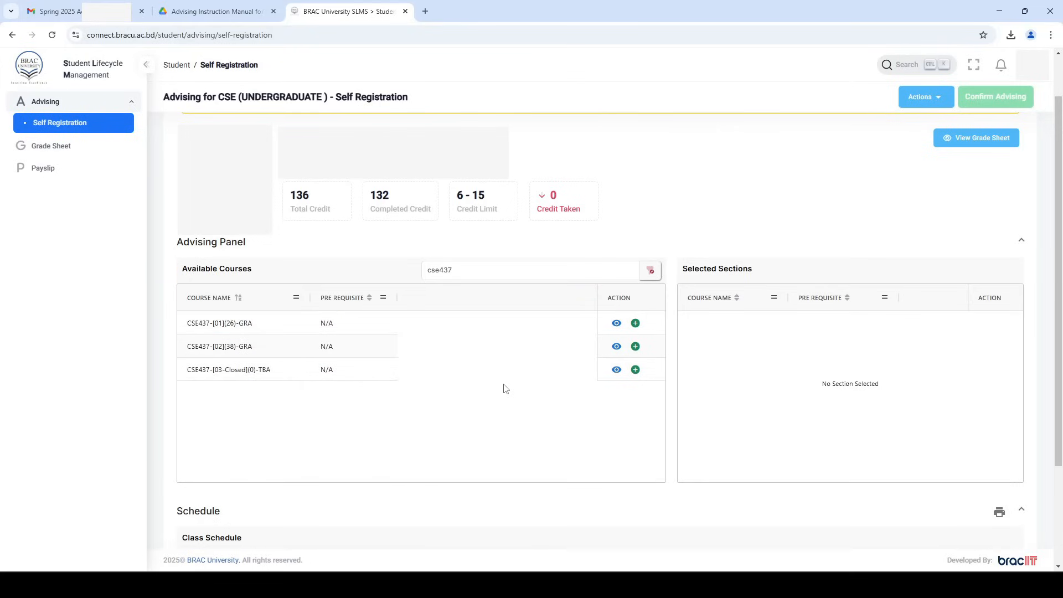
left_click(616, 326)
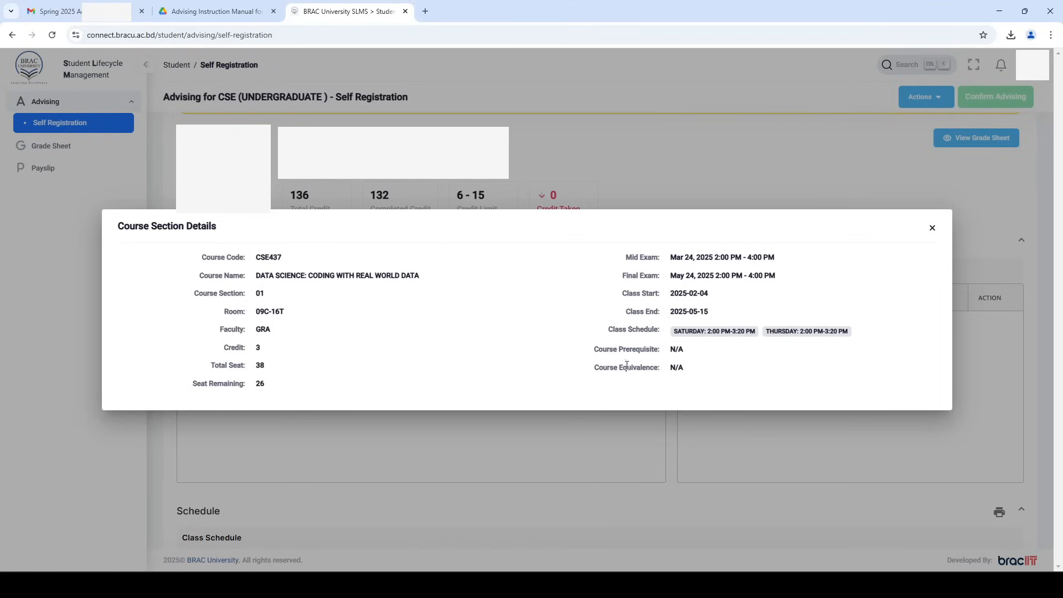
left_click(932, 228)
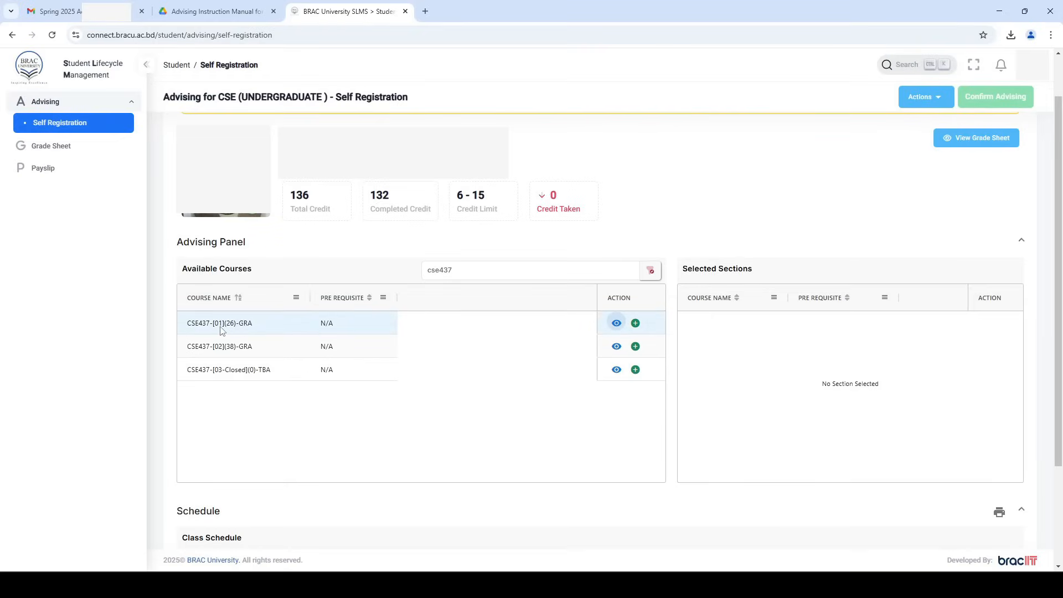
Add section CSE437-01 to the selected sections and confirm the addition
left_click(635, 324)
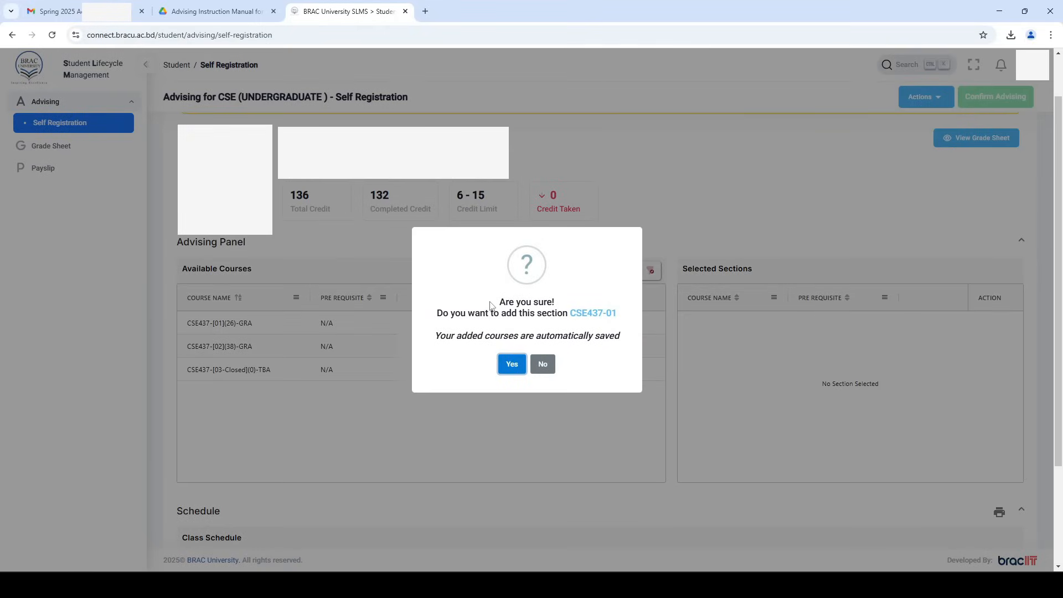
left_click_drag(501, 302, 619, 317)
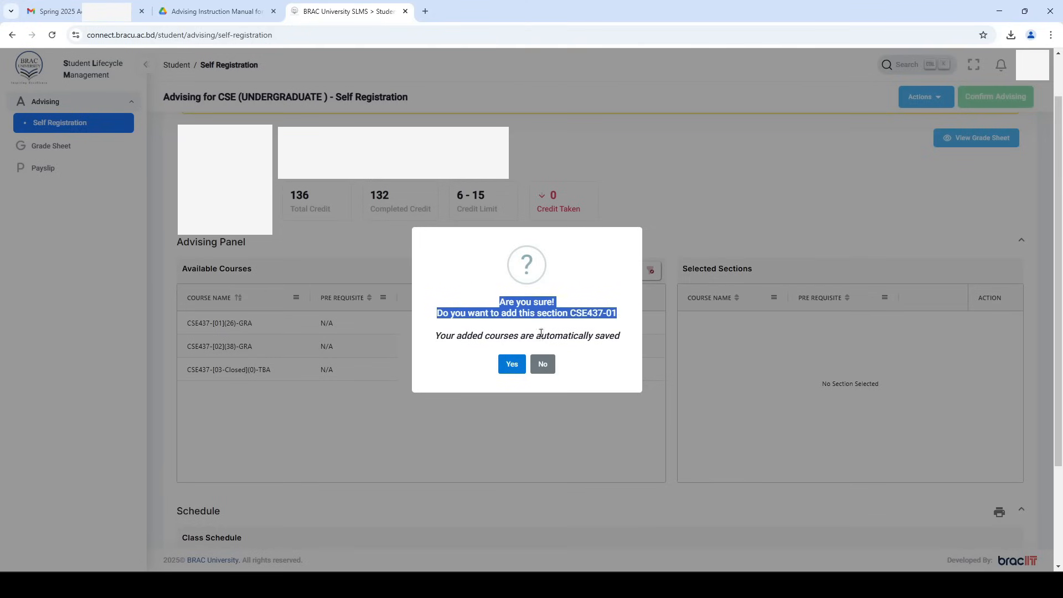
left_click_drag(440, 336, 621, 336)
left_click(513, 364)
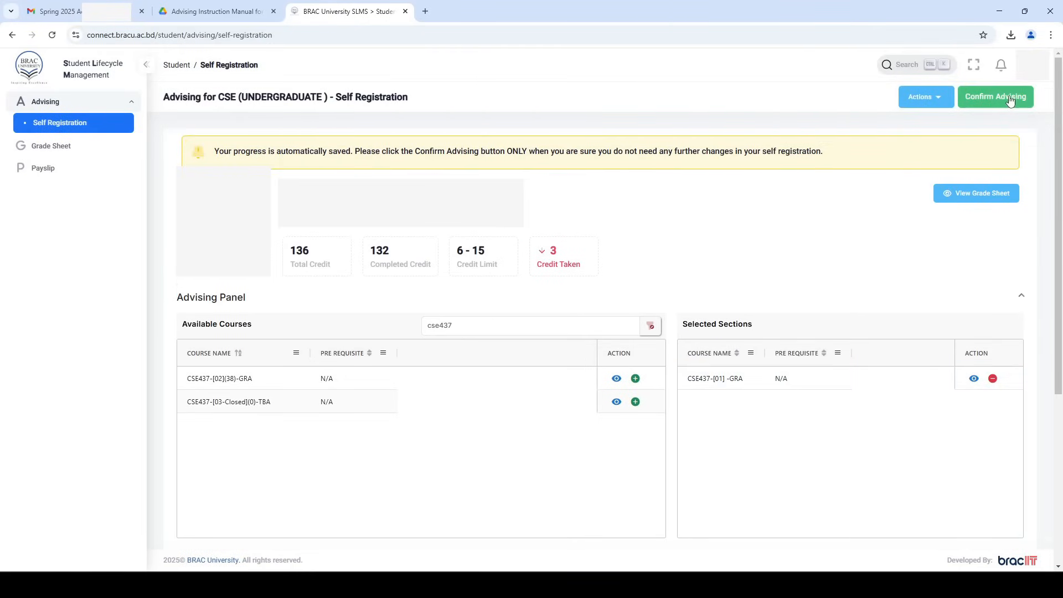
Drop section CSE437-01 from the selected sections, add it back, and read the notice about confirming the advising
left_click(993, 379)
left_click(512, 355)
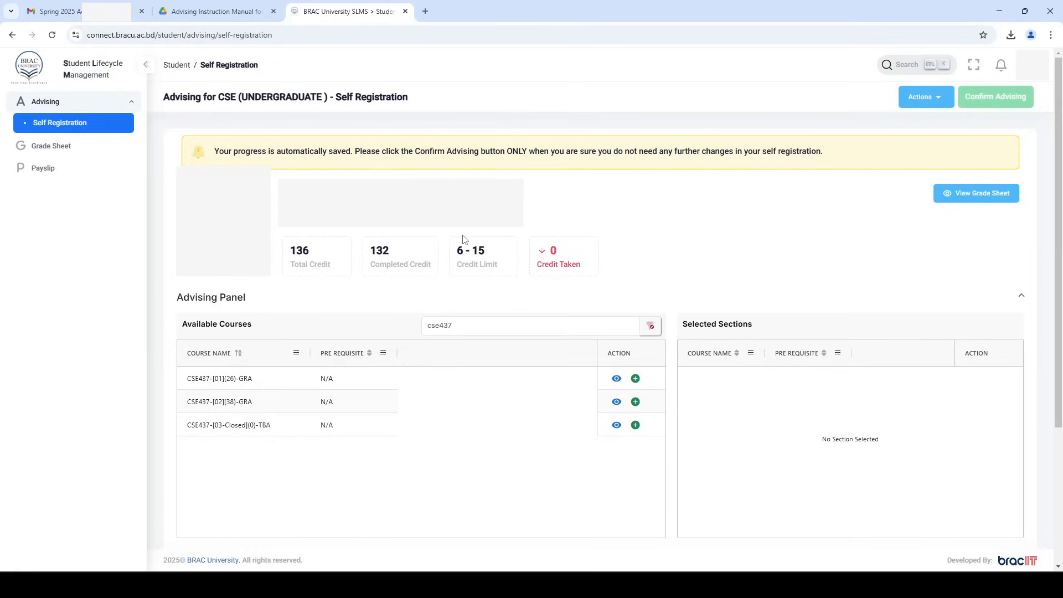
left_click(635, 380)
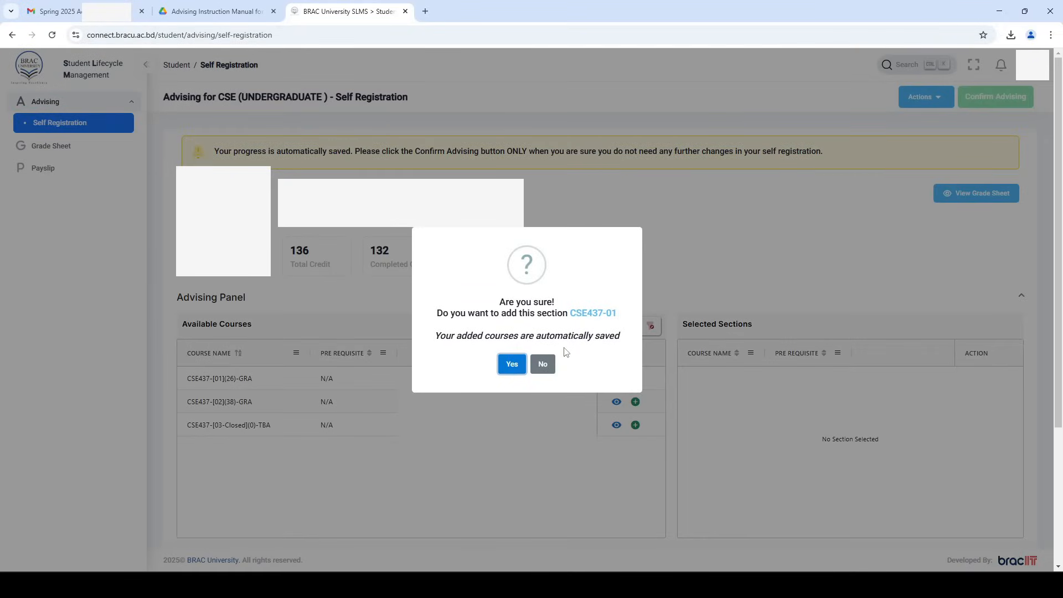
left_click(513, 365)
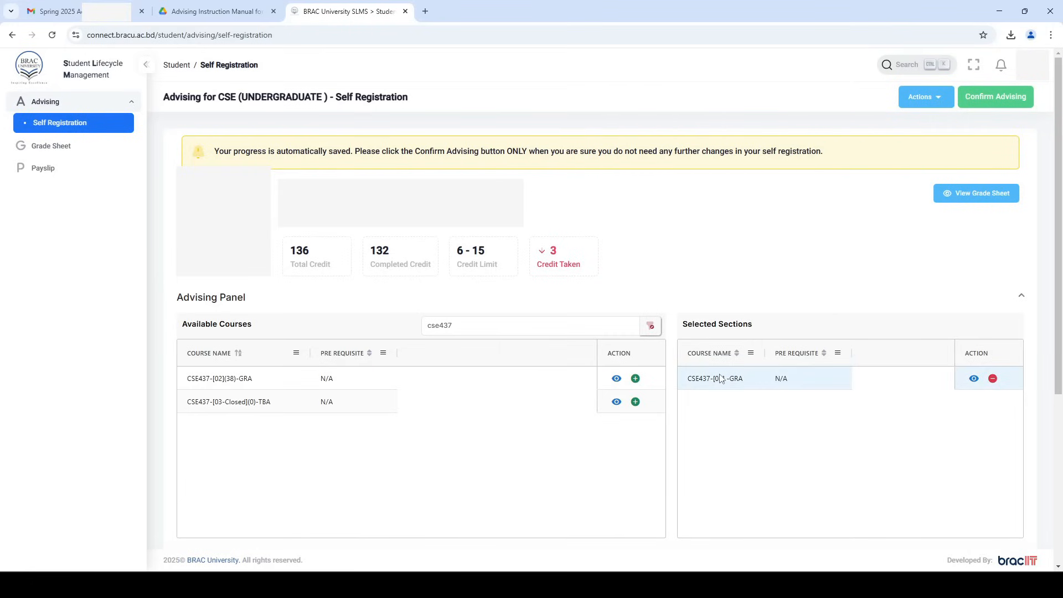
mouse_move(721, 379)
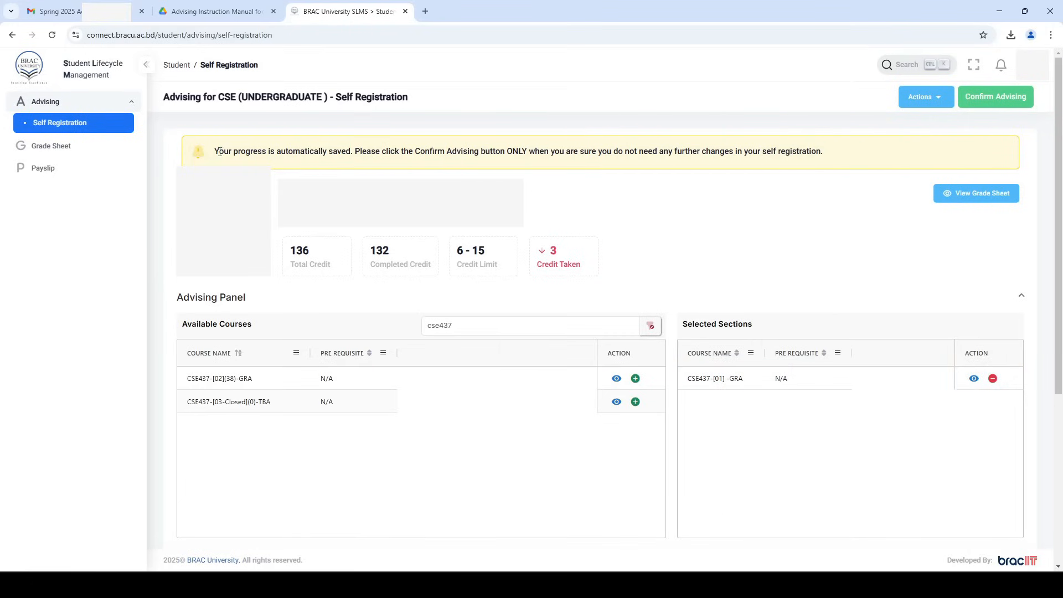
left_click_drag(216, 152, 529, 149)
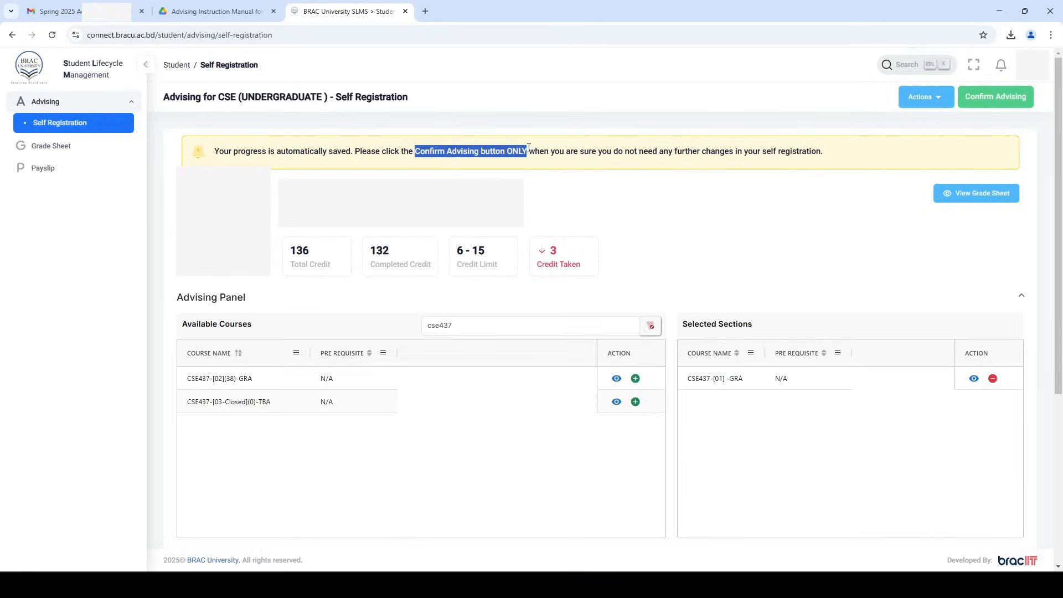
Replace the filter on the available courses with pol101
left_click_drag(469, 327, 416, 330)
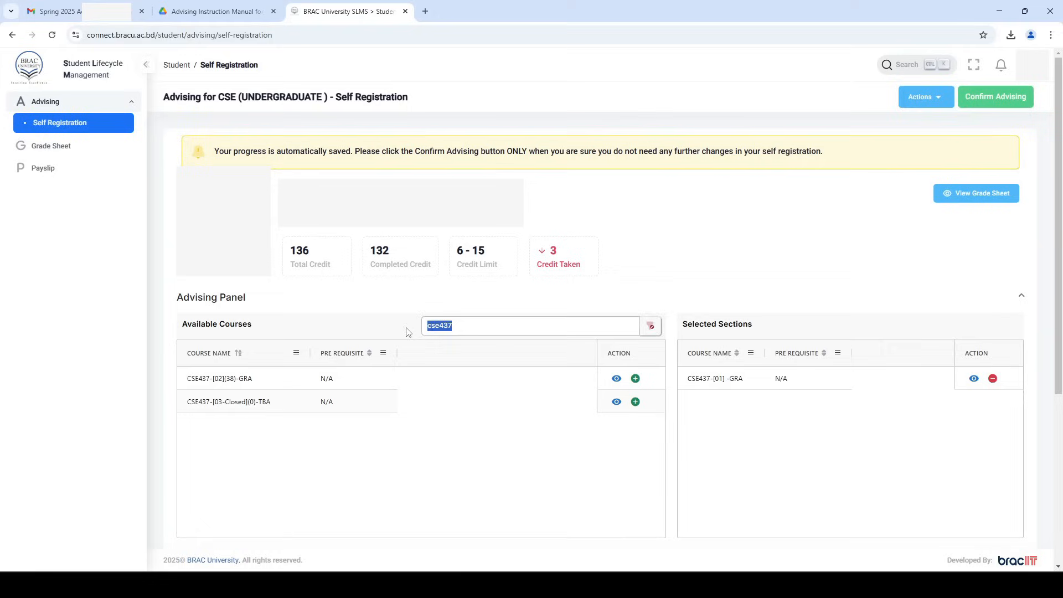
key("BackSpace")
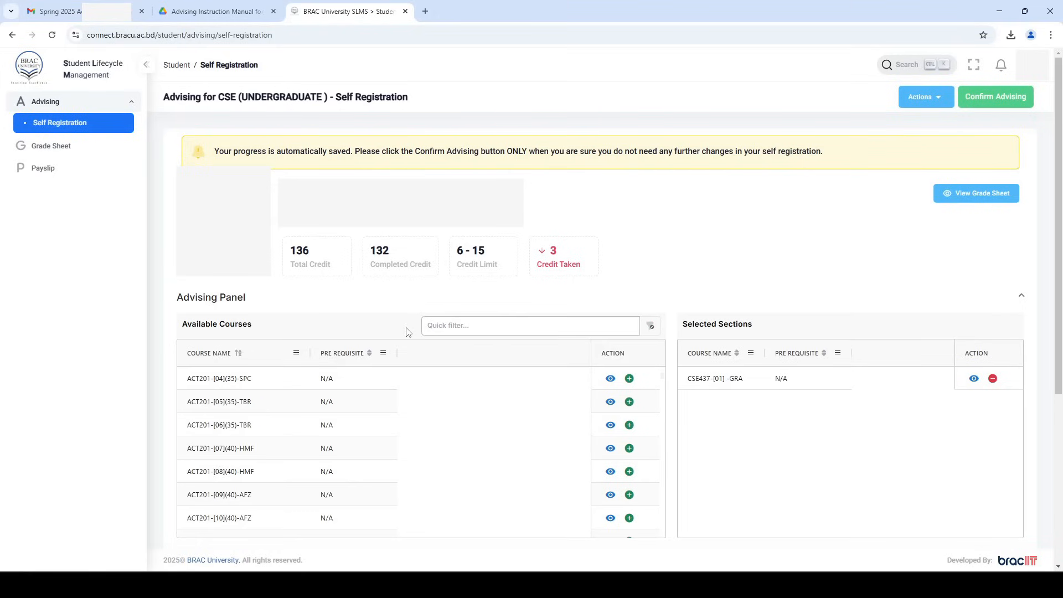
type("pol")
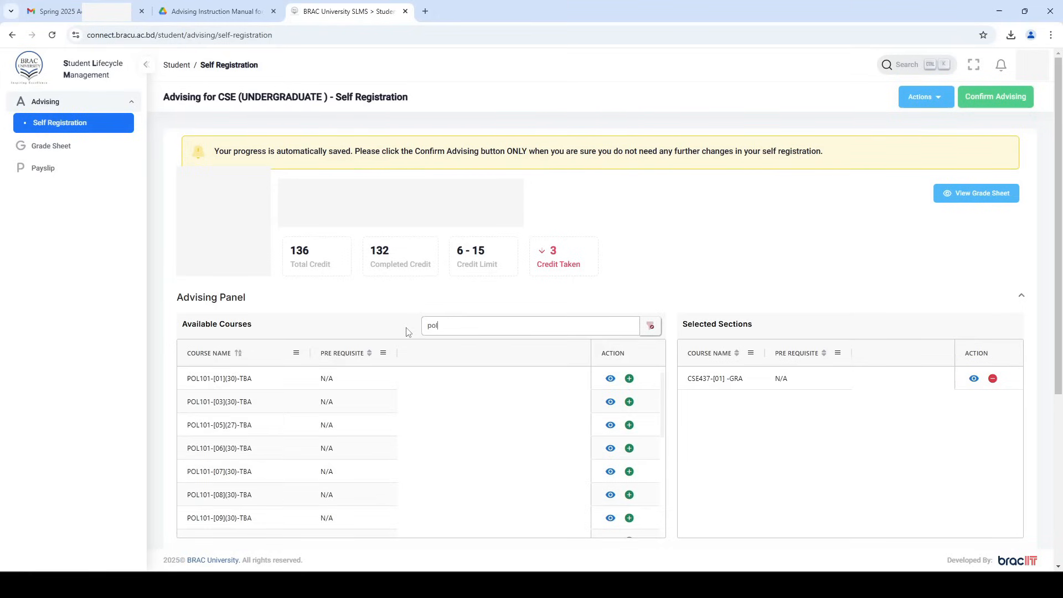
type("101")
mouse_move(232, 388)
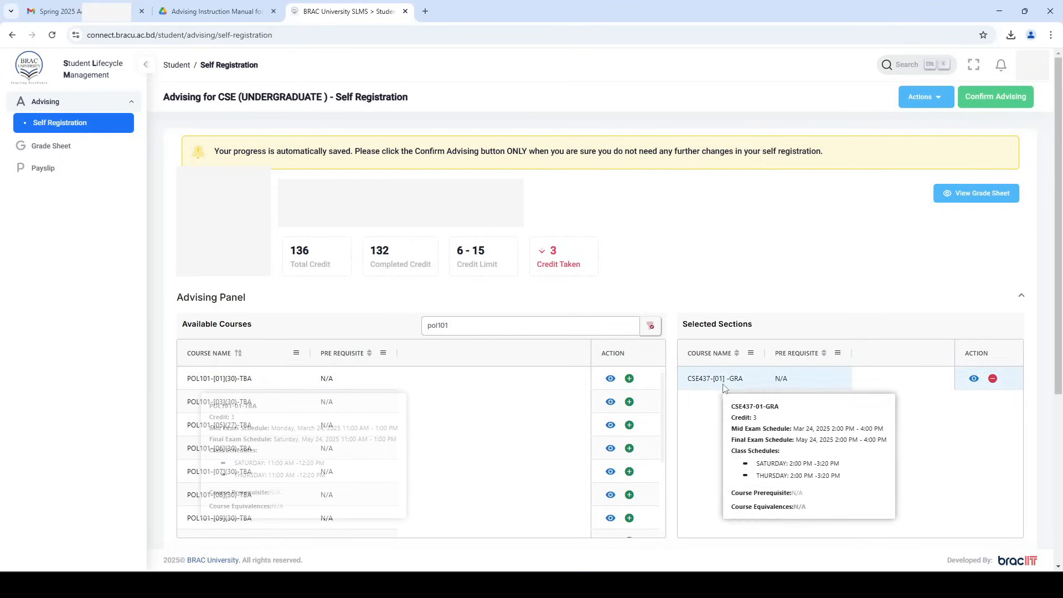
Add section POL101-01 to the selected sections and look over the class and exam schedules
left_click(630, 380)
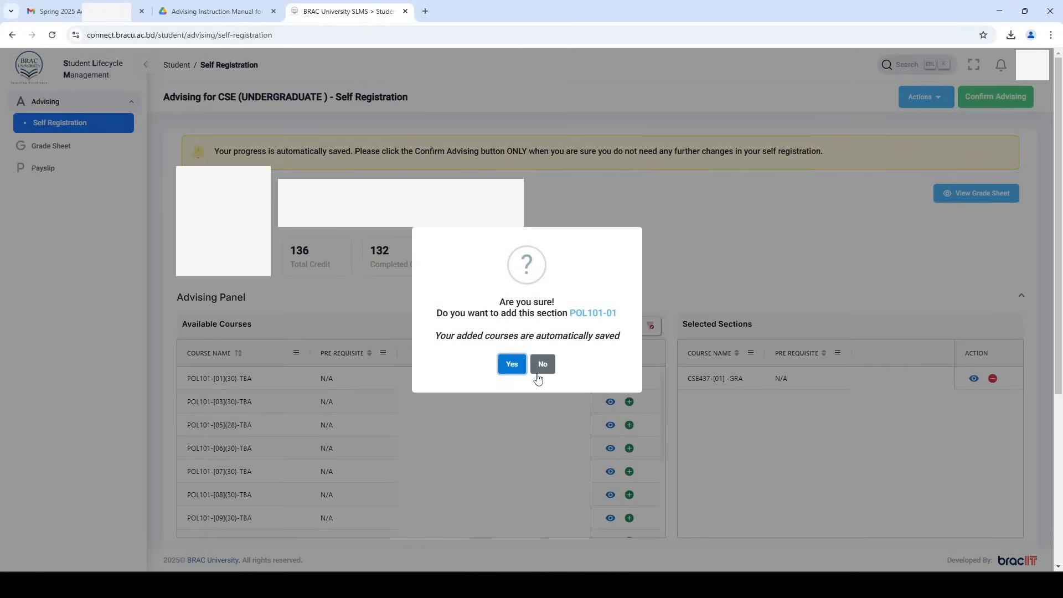
left_click(509, 364)
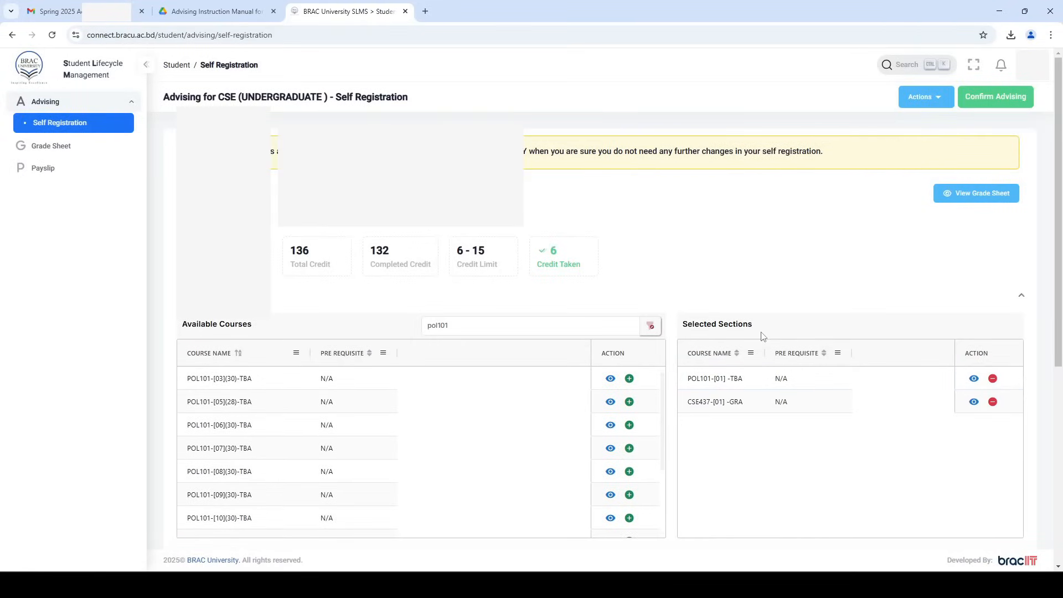
scroll(763, 337, "down", 6)
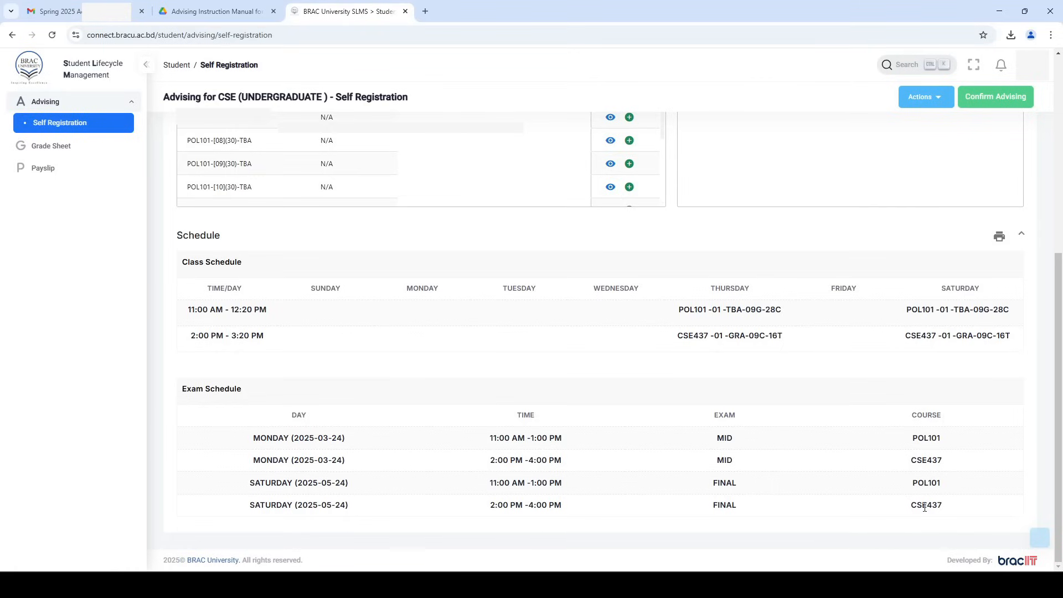
scroll(868, 502, "up", 5)
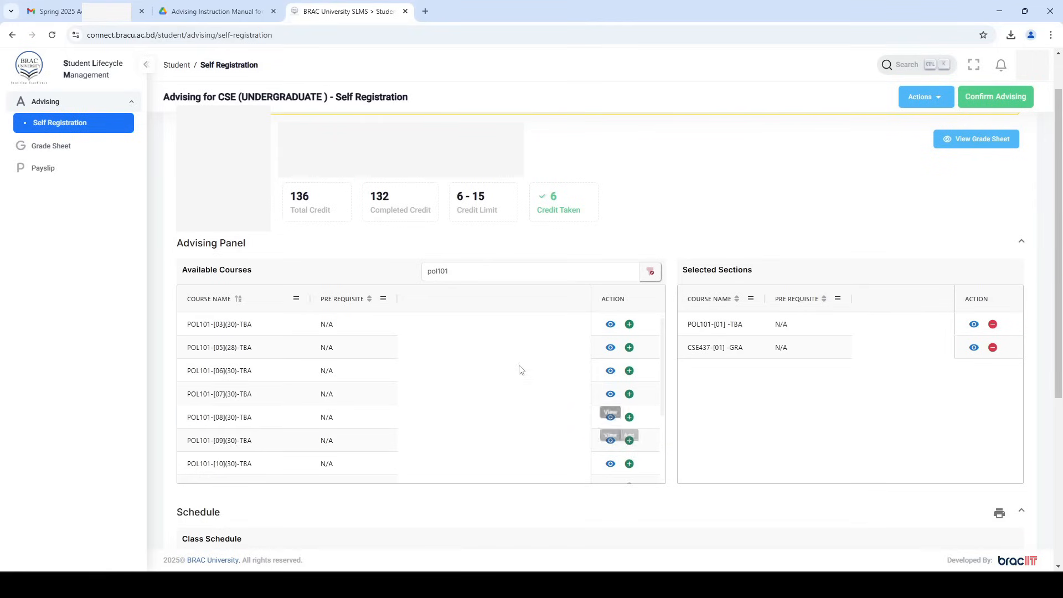
Filter the available courses by cse340 and look through the listed sections
left_click_drag(469, 272, 417, 275)
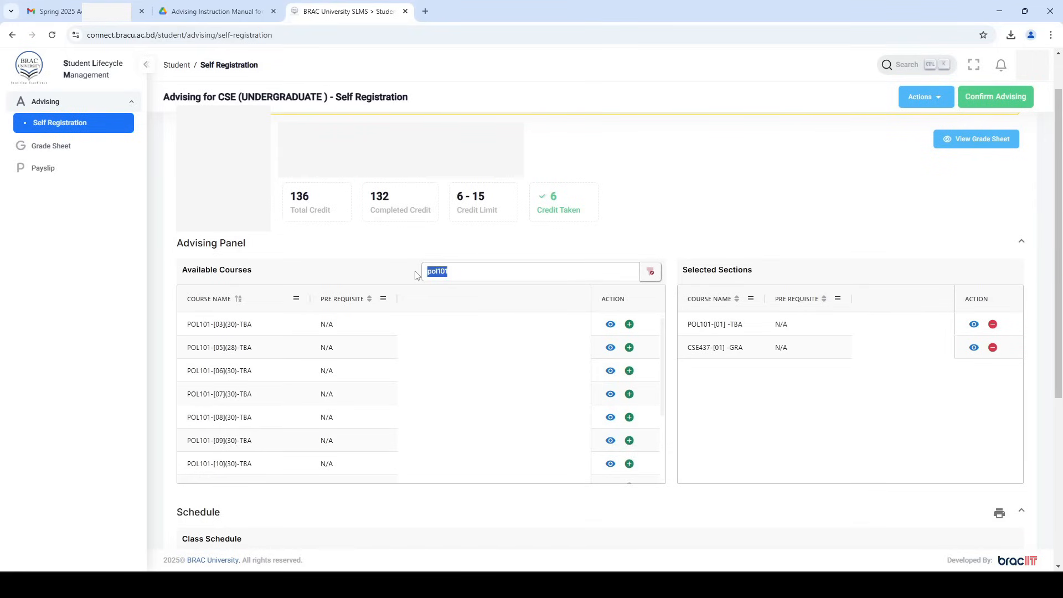
type("cse340")
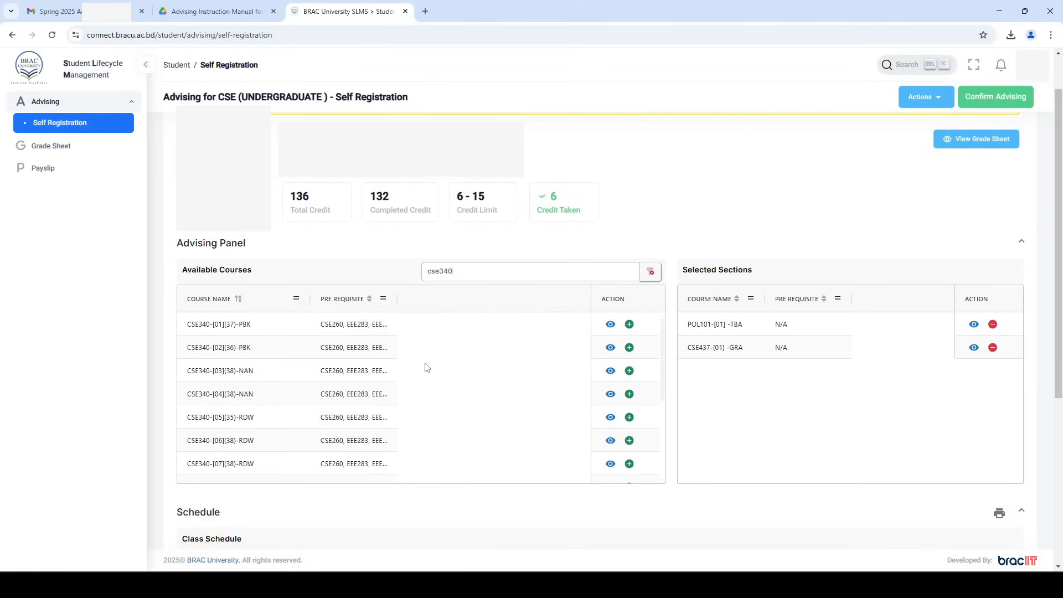
scroll(427, 368, "down", 3)
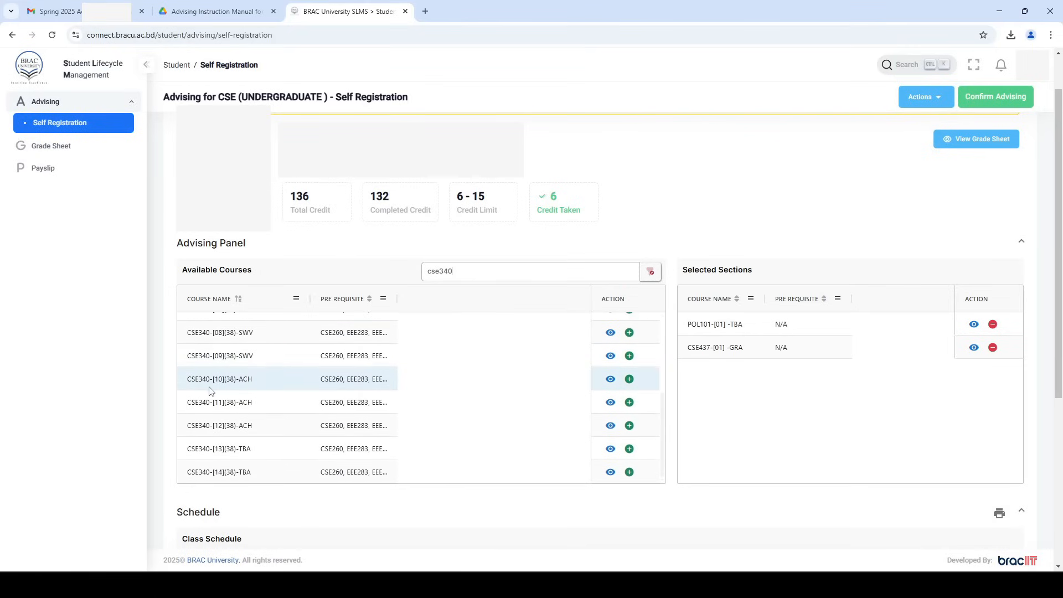
Add section CSE340-10 as a repeated course and drop it from the selected sections again
left_click(630, 379)
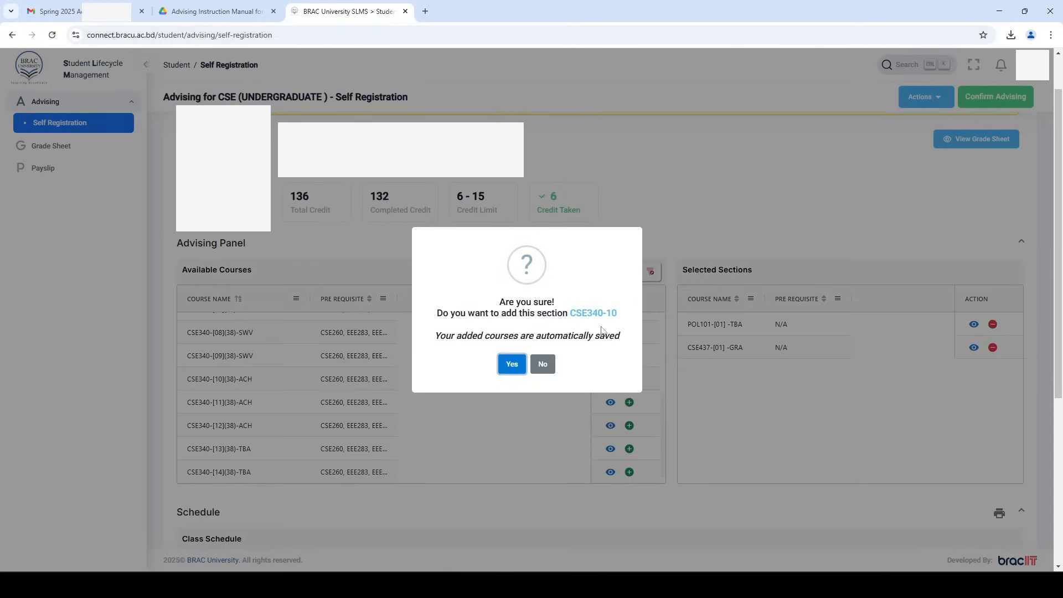
left_click(511, 363)
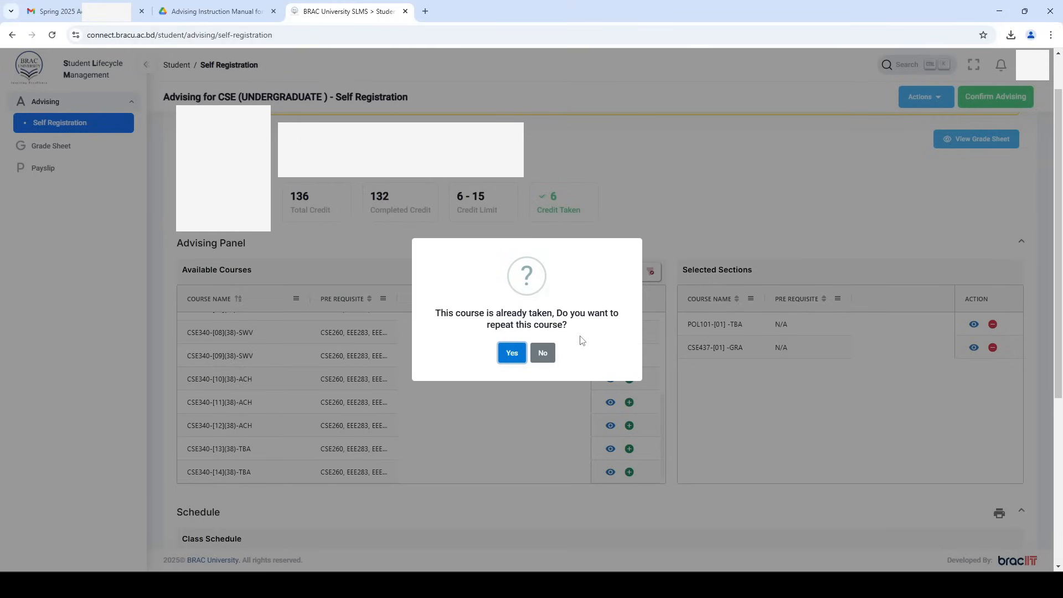
left_click_drag(437, 313, 585, 331)
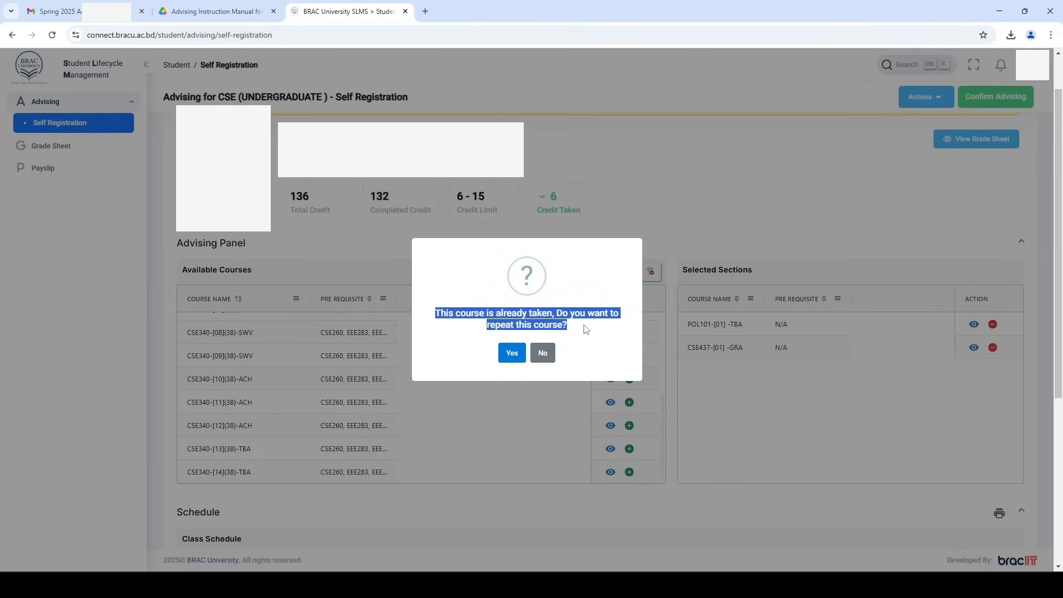
left_click(512, 352)
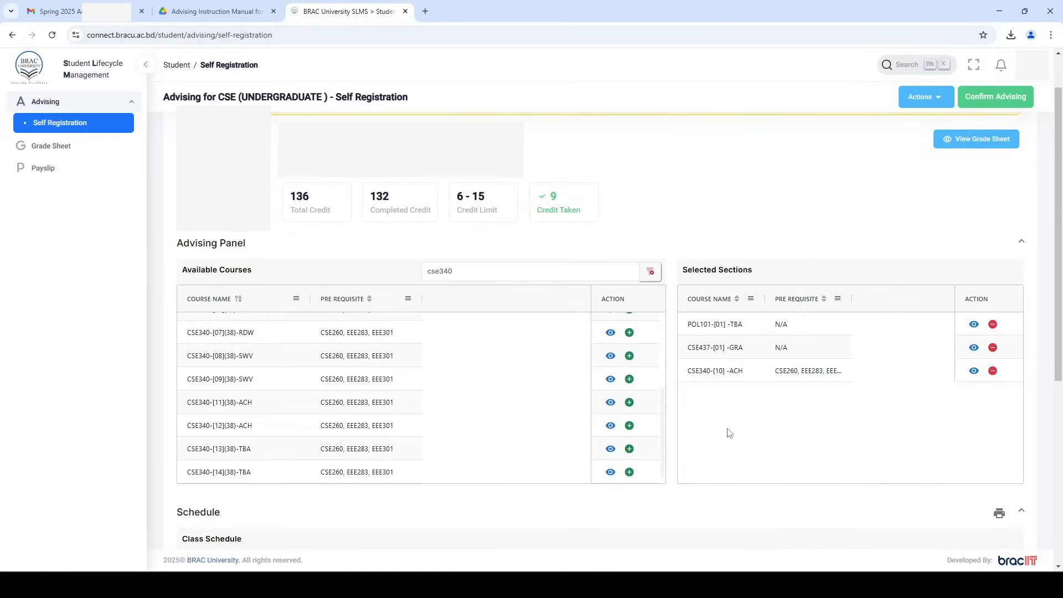
left_click(992, 371)
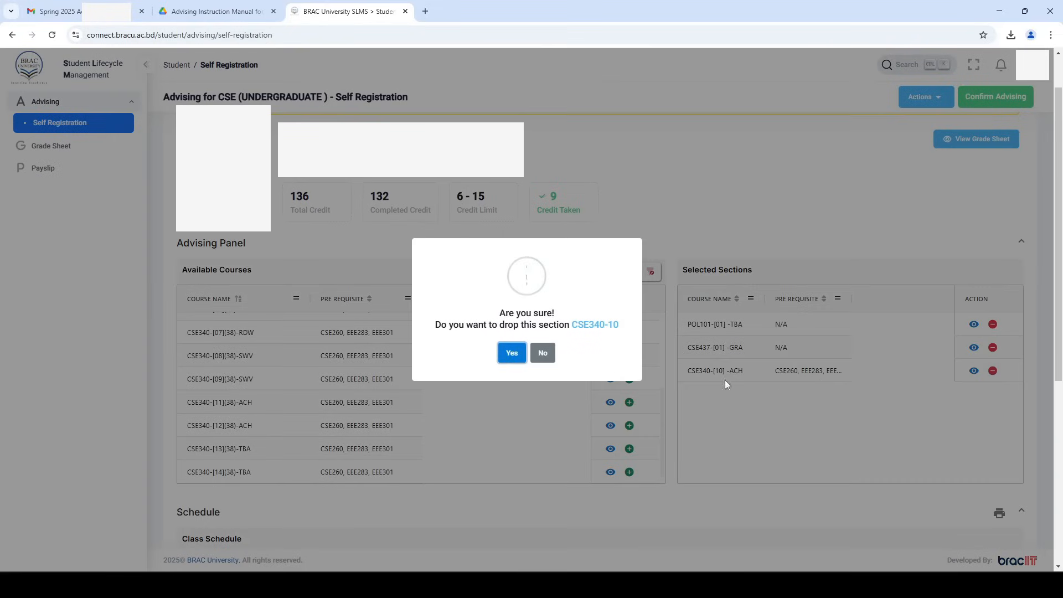
left_click(510, 352)
Try to add section CSE340-13 to the selected sections
scroll(351, 380, "down", 1)
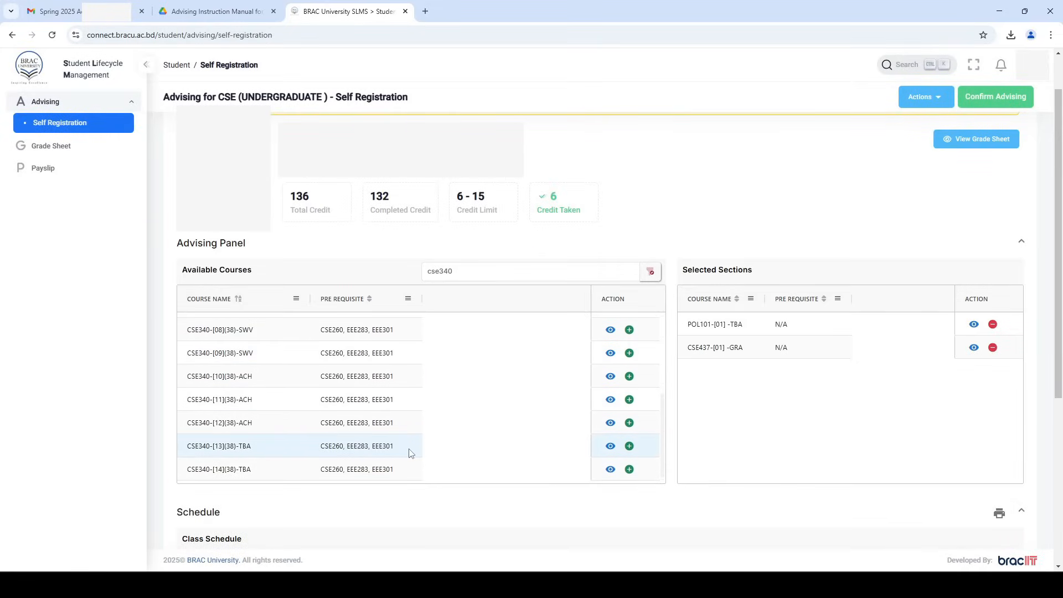
left_click(630, 447)
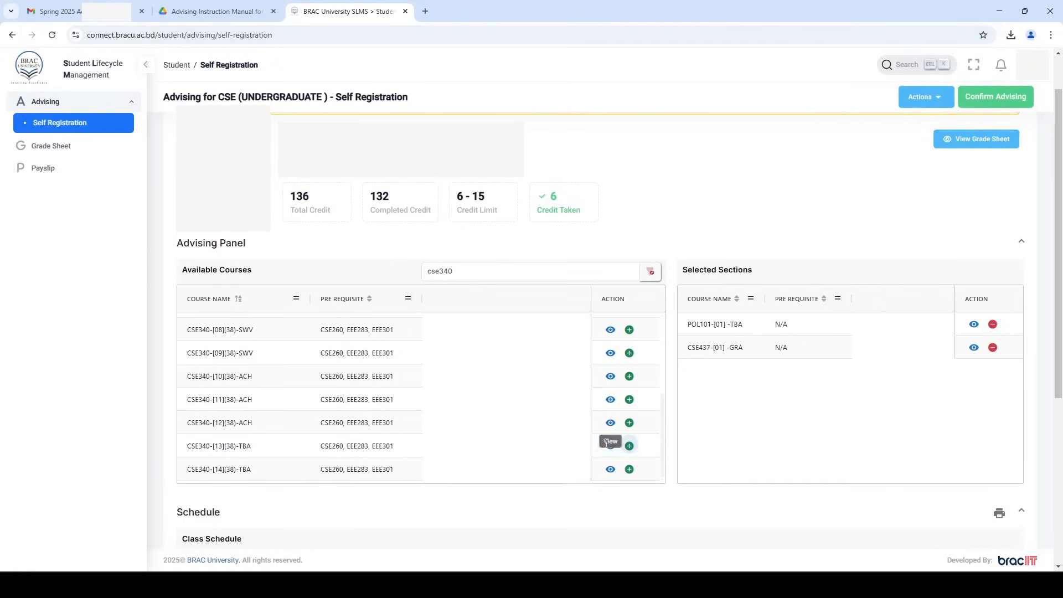
left_click(630, 447)
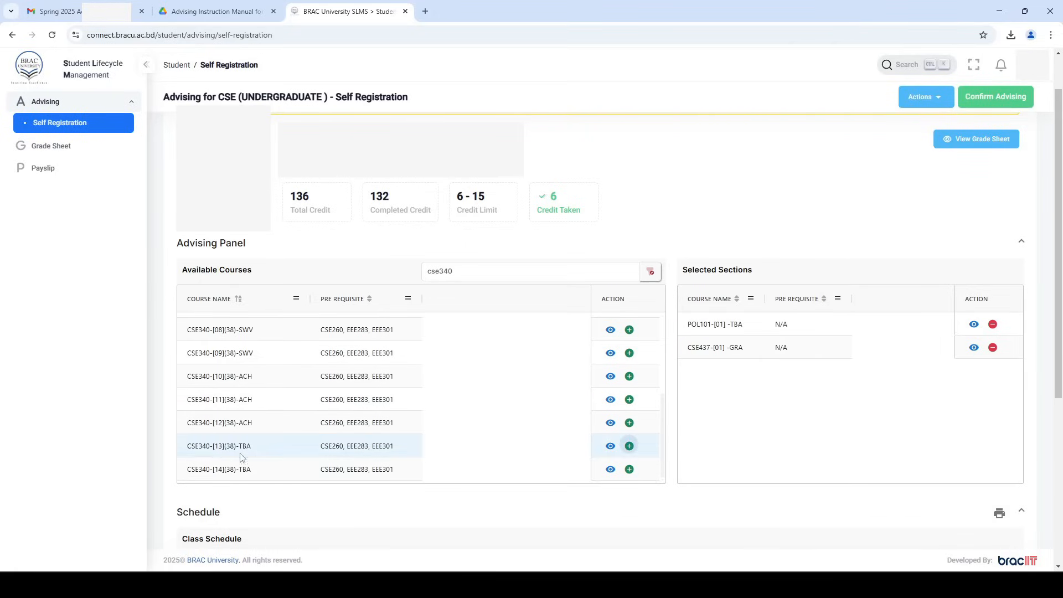
Compare the class schedule with the class times in the section details of CSE340-13, and close the details
scroll(487, 415, "down", 3)
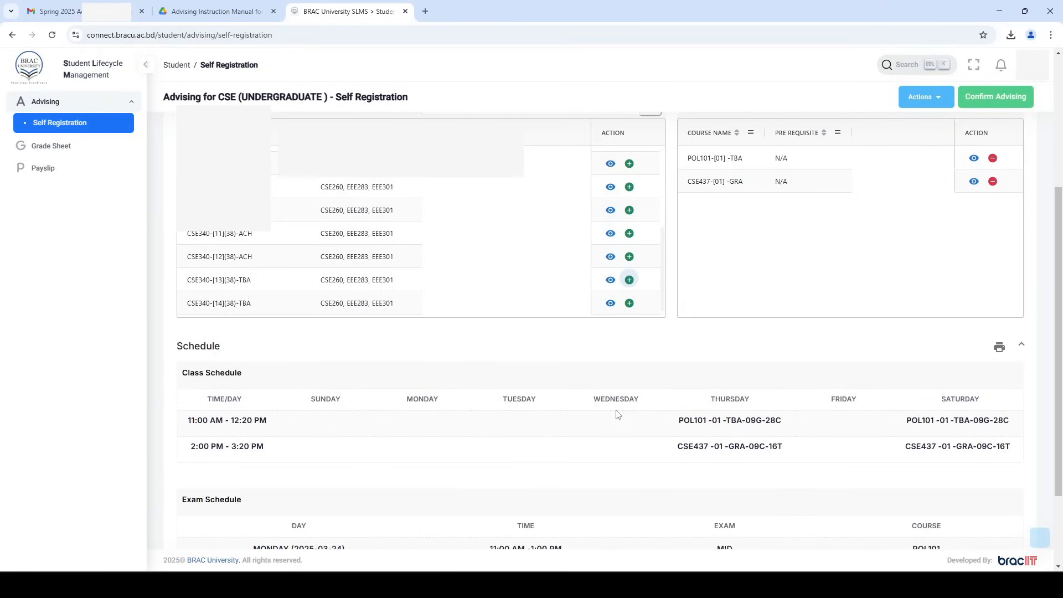
scroll(434, 422, "up", 1)
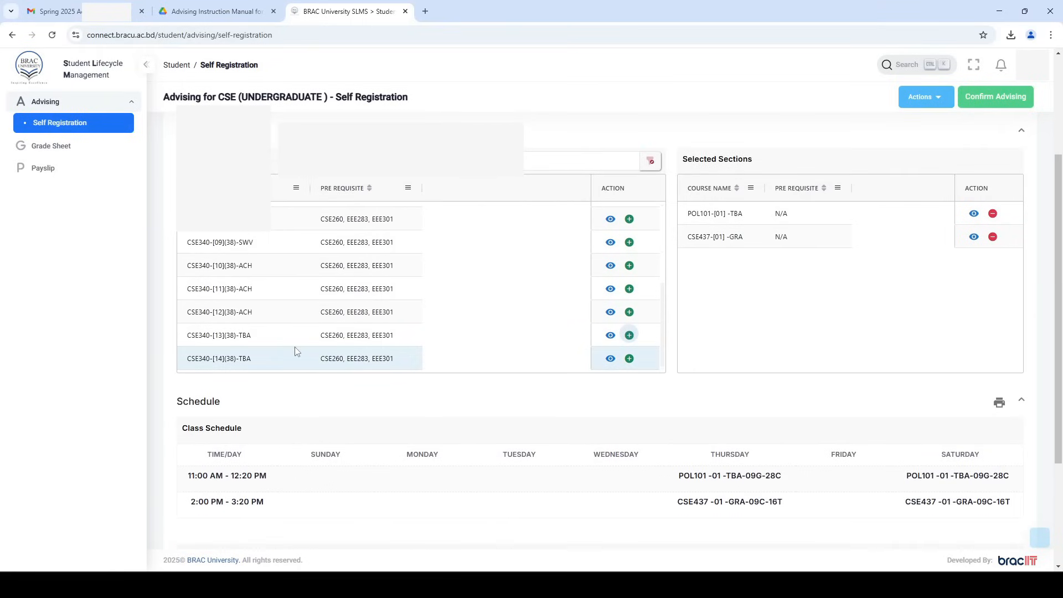
left_click(612, 336)
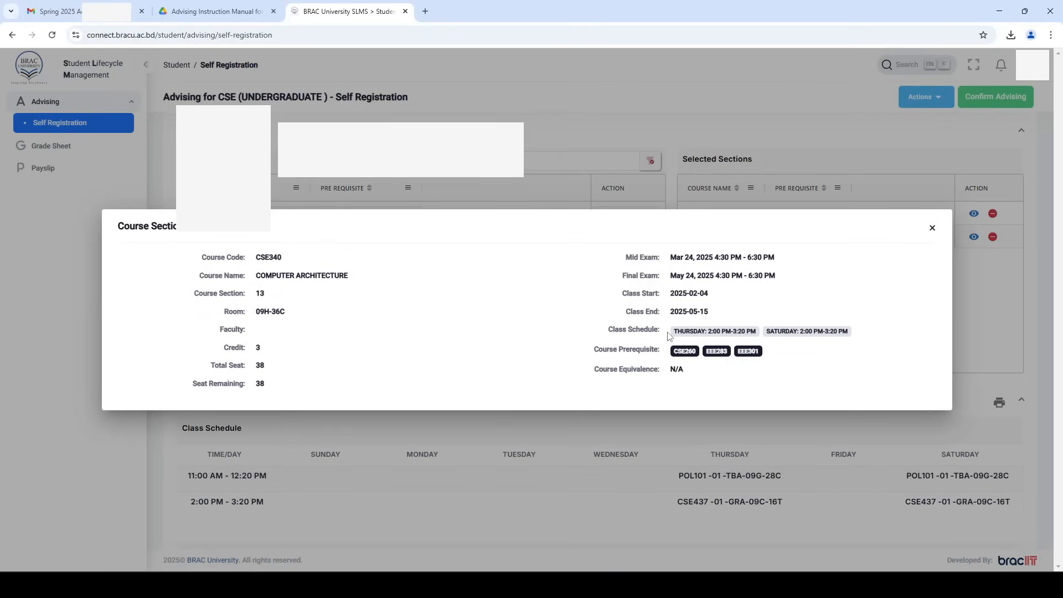
left_click_drag(673, 331, 849, 335)
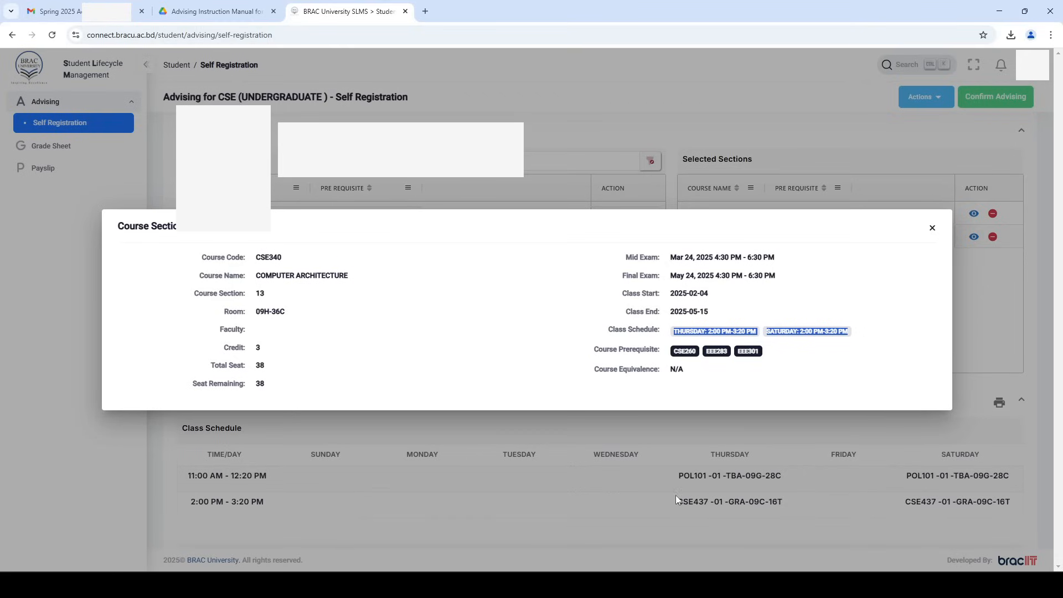
left_click(932, 227)
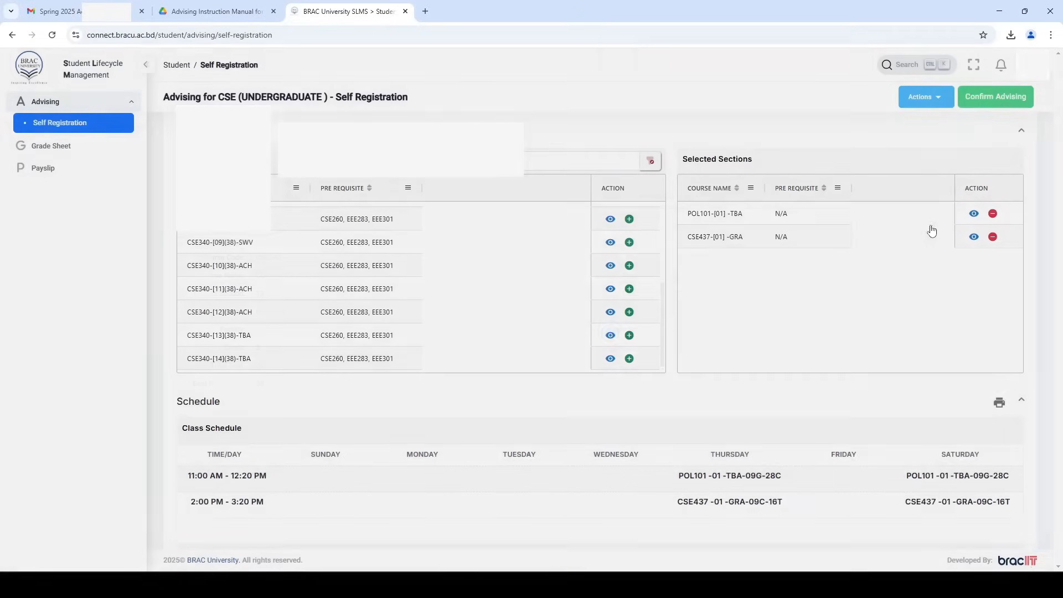
Try again to add section CSE340-13 and check the class and exam schedules for conflicting times
left_click(630, 336)
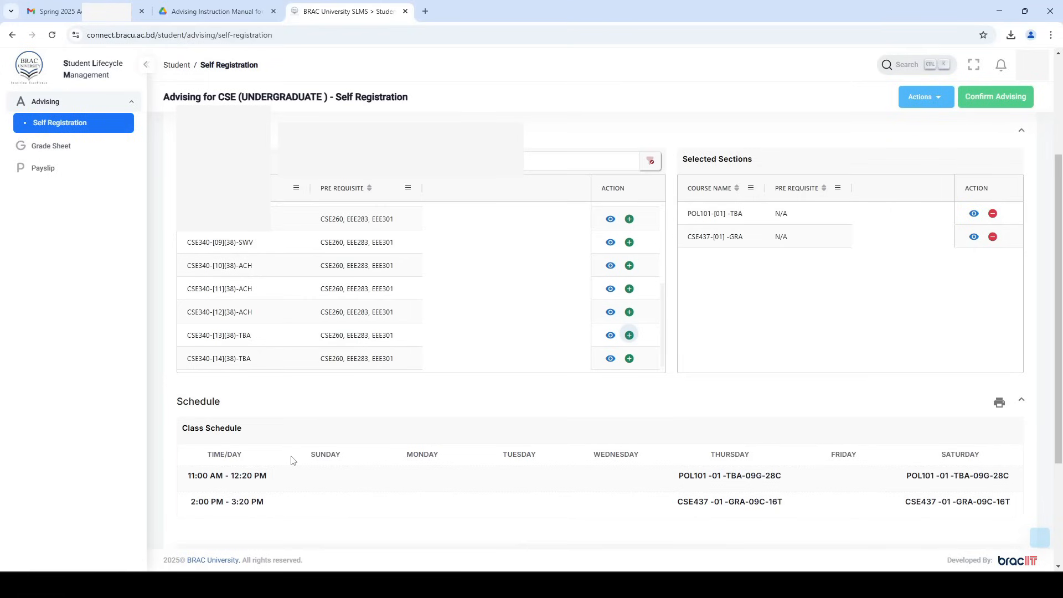
scroll(380, 315, "down", 1)
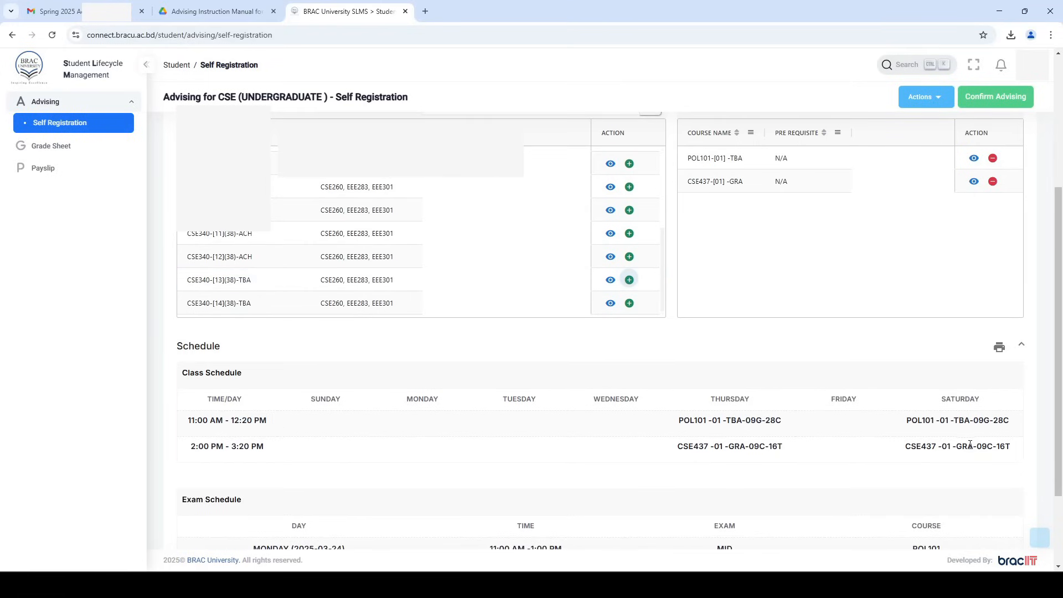
scroll(970, 446, "down", 2)
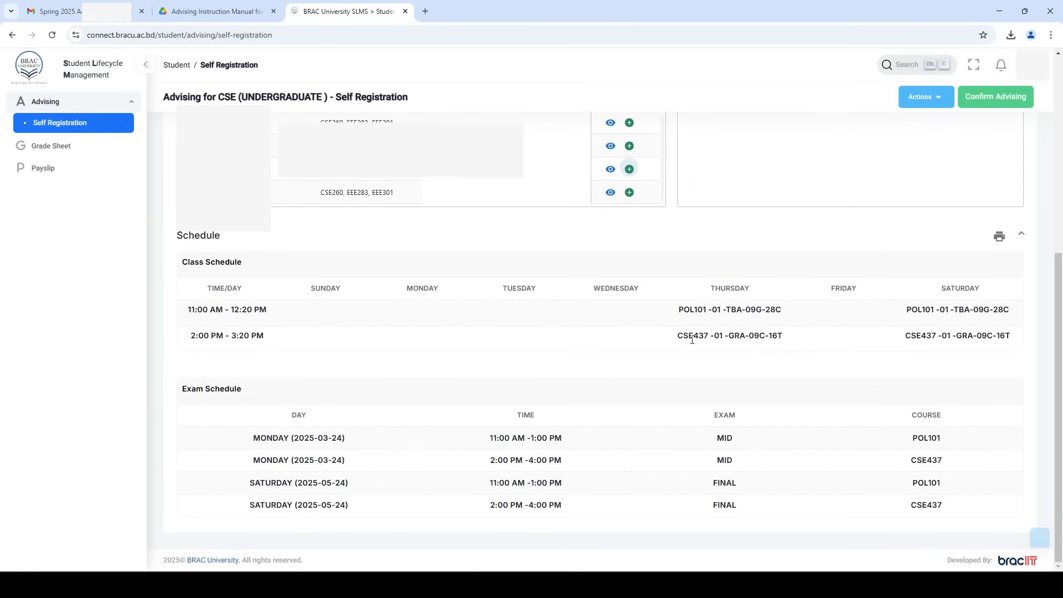
Compare the CSE437 class times in the class schedule with those in the section details of CSE340-13, and close the details
left_click_drag(678, 335, 1010, 336)
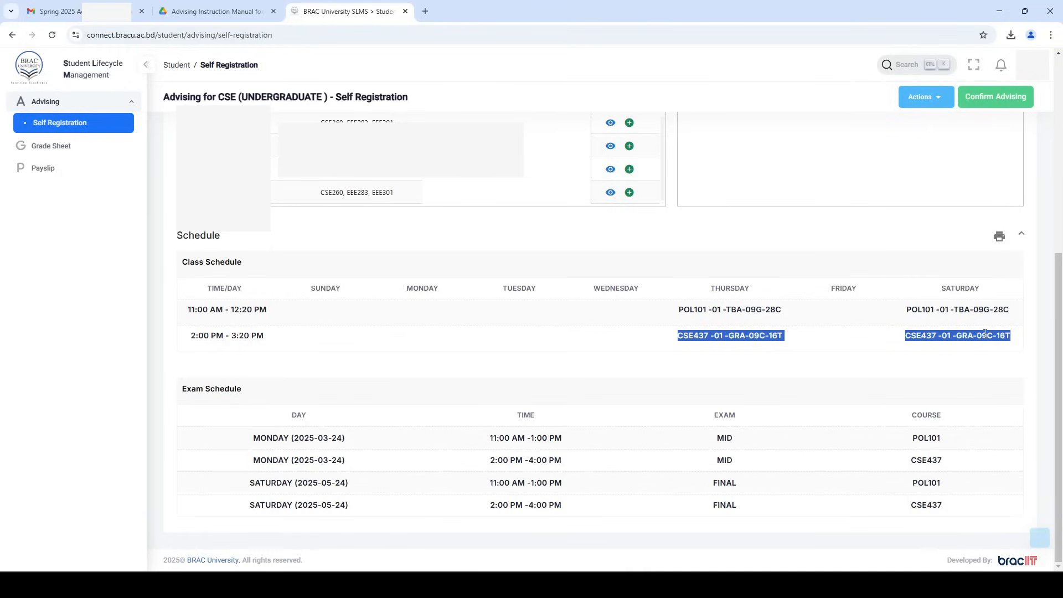
scroll(921, 309, "up", 3)
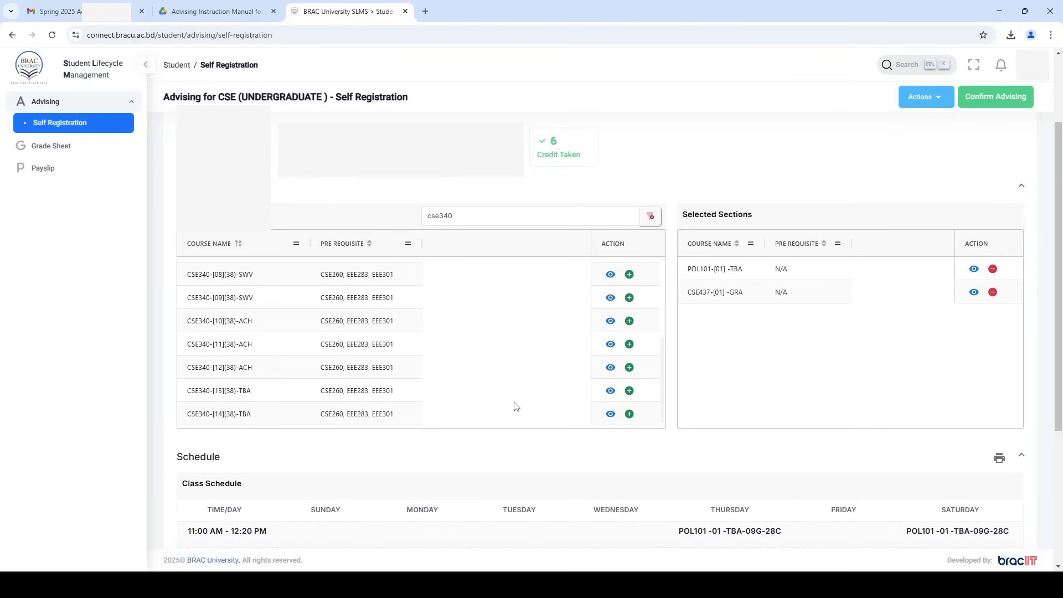
left_click(610, 392)
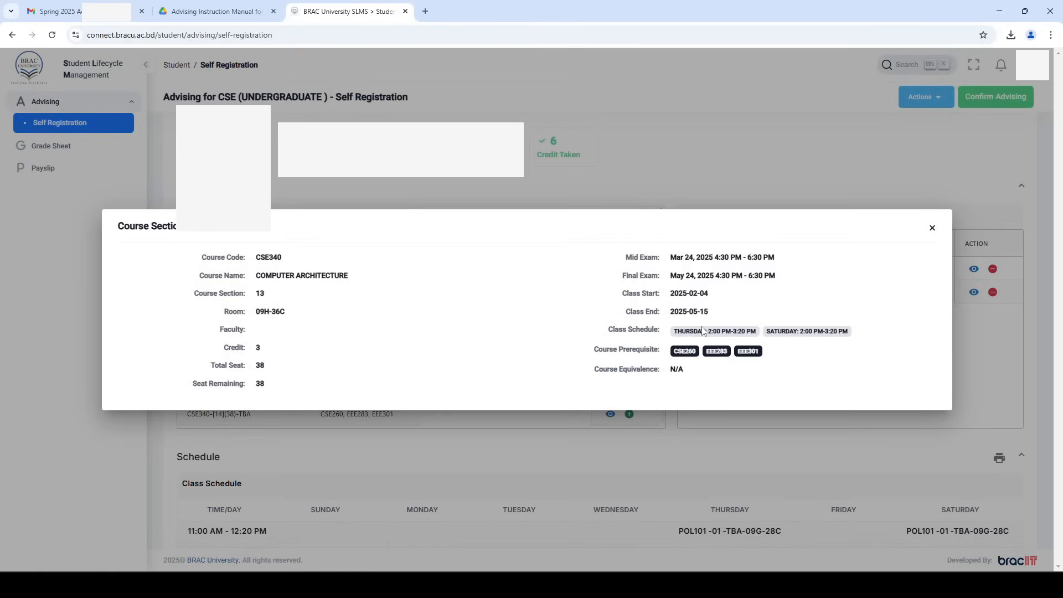
left_click(934, 229)
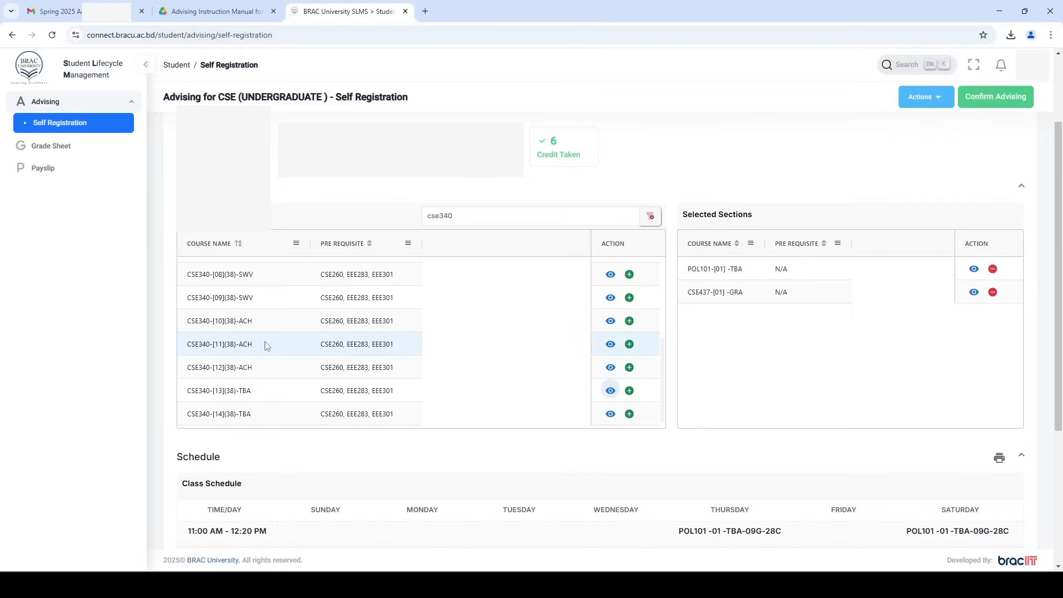
Add section CSE340-10 to the selected sections as a repeated course
left_click(629, 320)
left_click(516, 363)
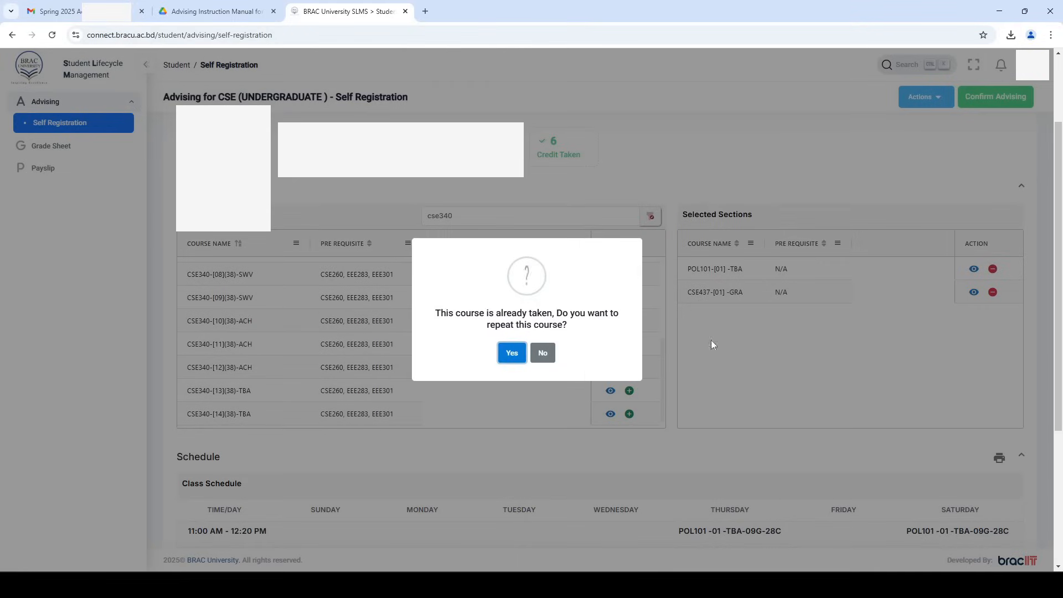
left_click(510, 352)
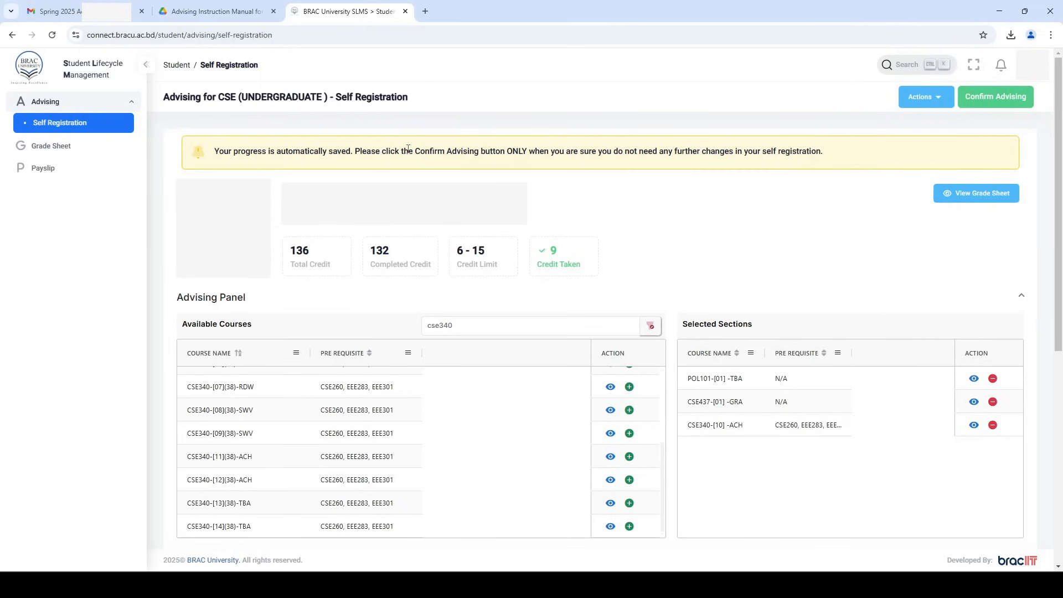
Review the notice about automatic saving and confirming advising, along with the credit limit and the credits taken
left_click_drag(356, 151, 831, 157)
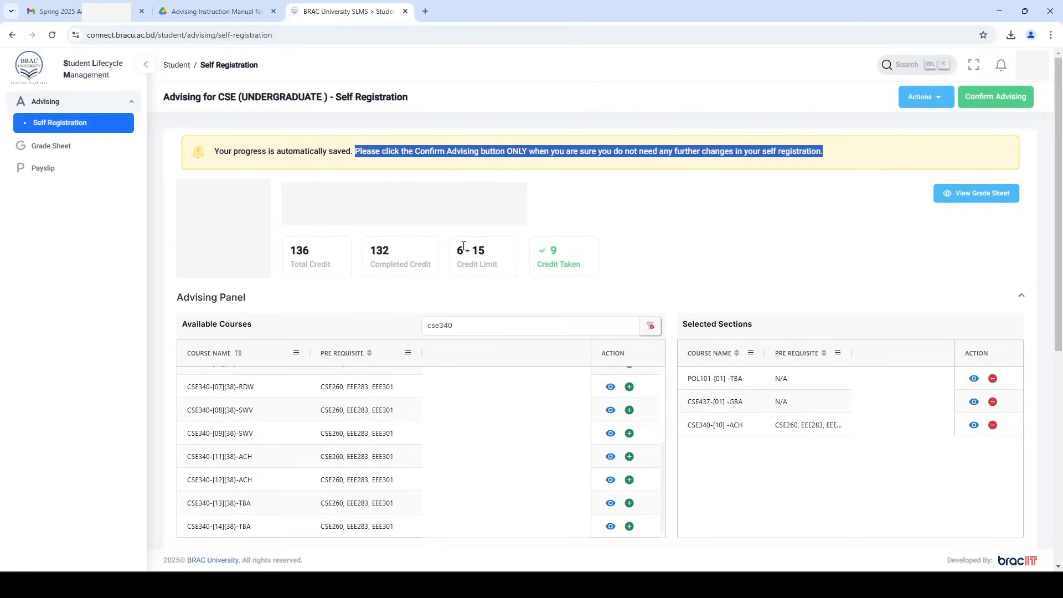
left_click_drag(549, 250, 603, 278)
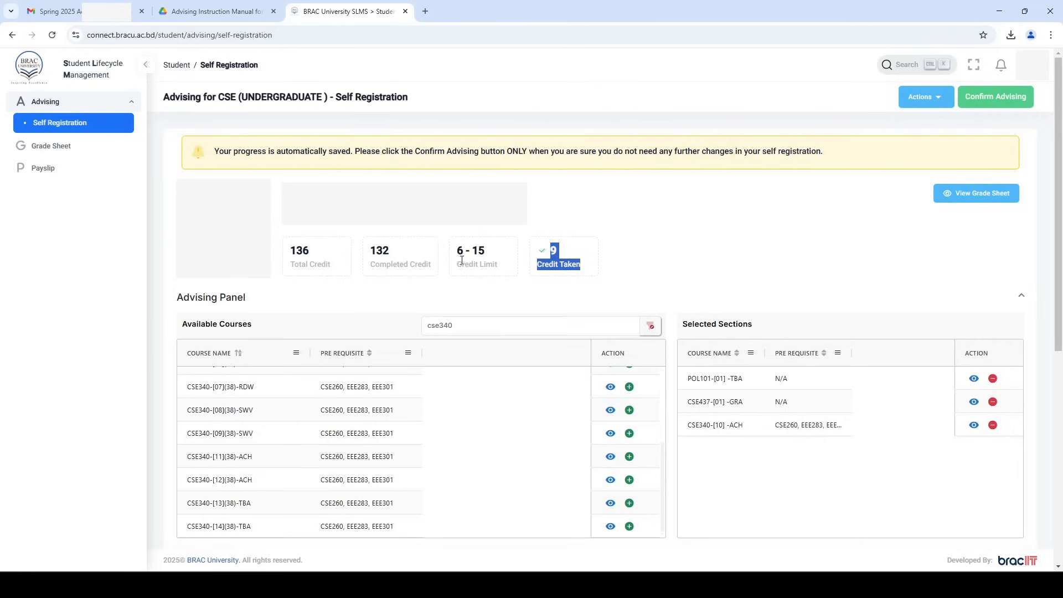
left_click_drag(461, 260, 487, 269)
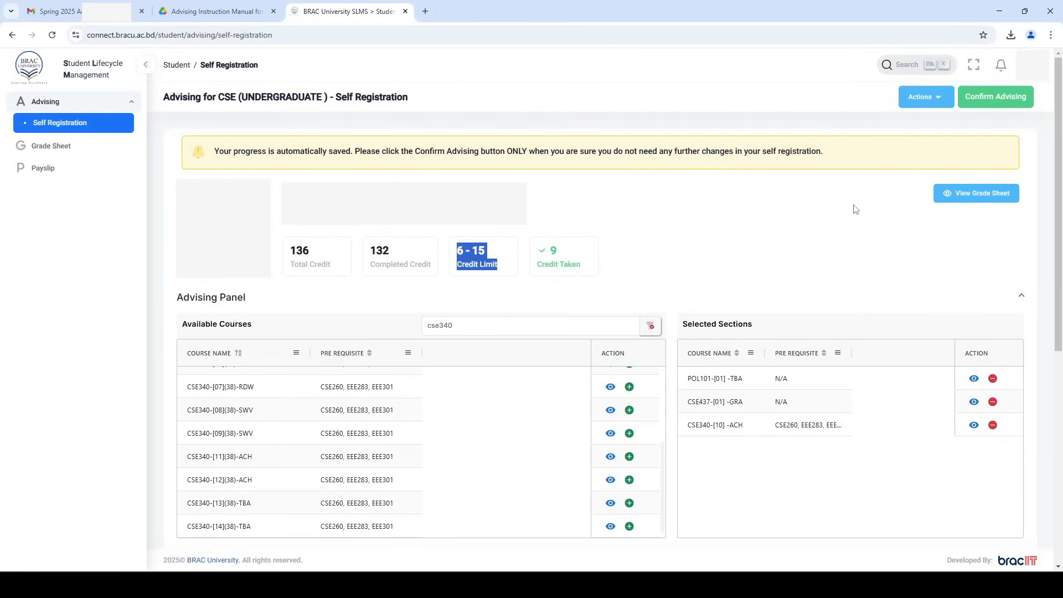
left_click_drag(214, 154, 356, 152)
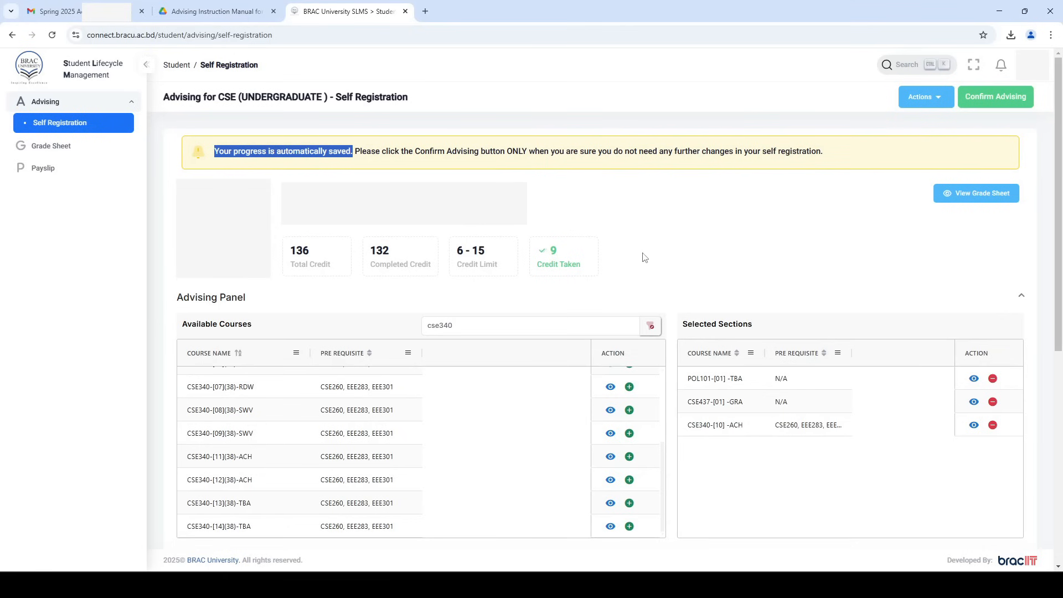
Switch to Google Drive, view the Round 1 and Round 2 self-registration workflow diagrams, and return to the self-registration page
mouse_move(684, 551)
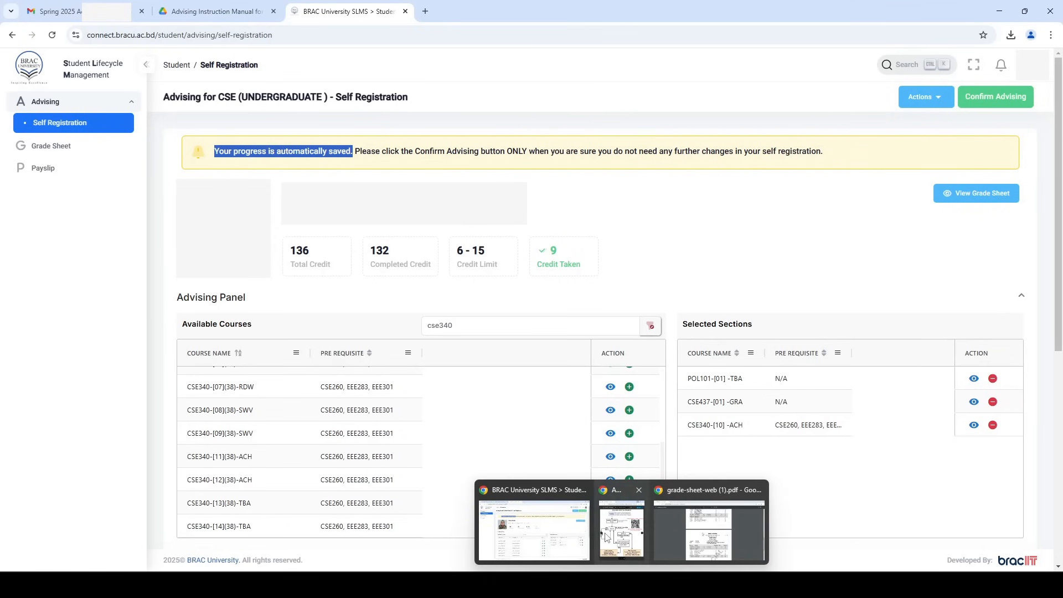
left_click(621, 528)
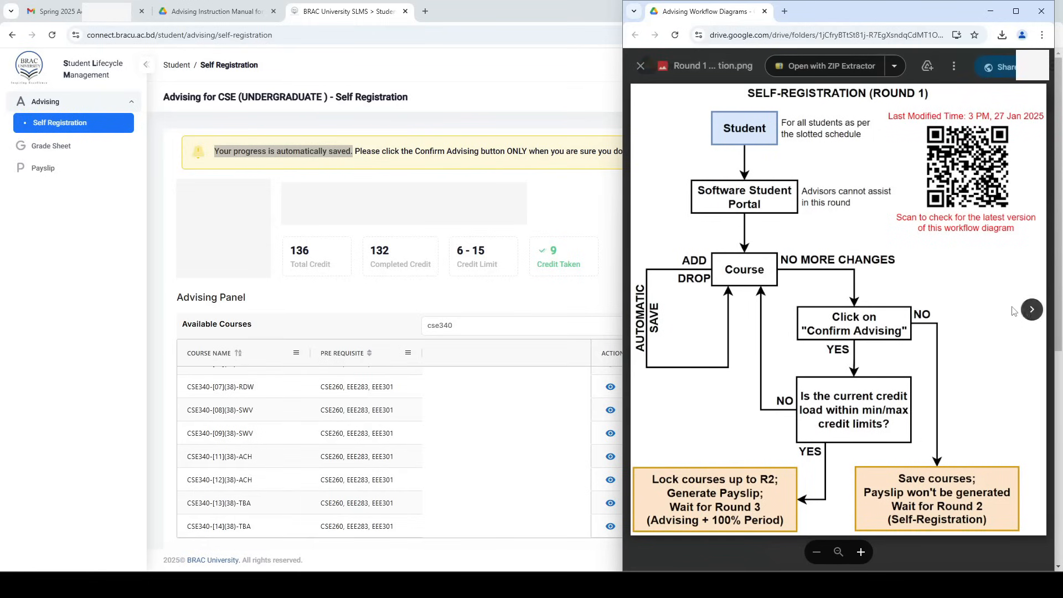
left_click(1032, 310)
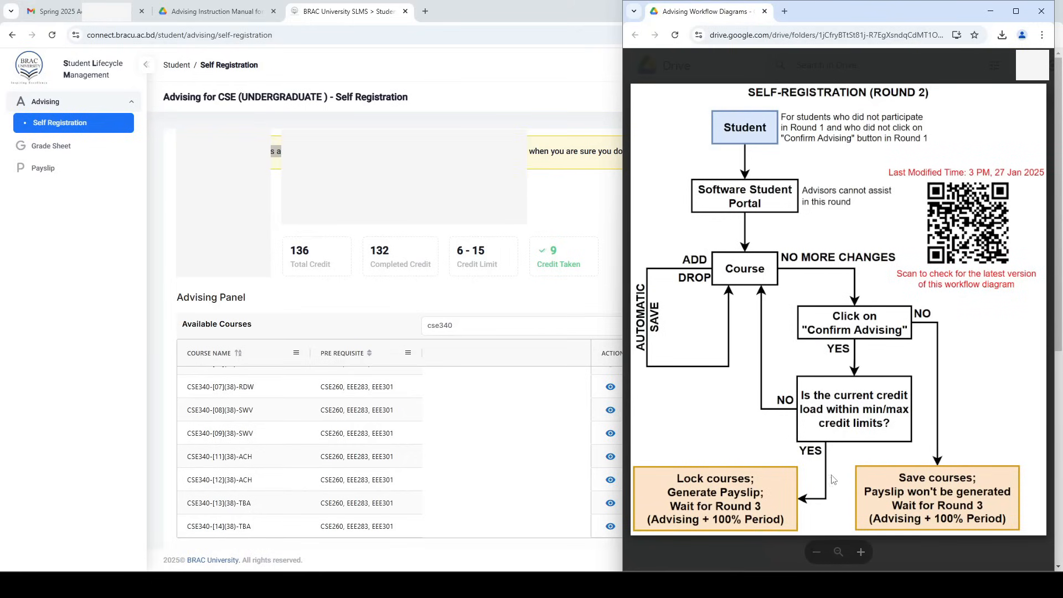
key("alt+Tab")
Try to add section CSE340-14 alongside CSE340-10, and drop section CSE340-10 from the selected sections
scroll(751, 395, "down", 1)
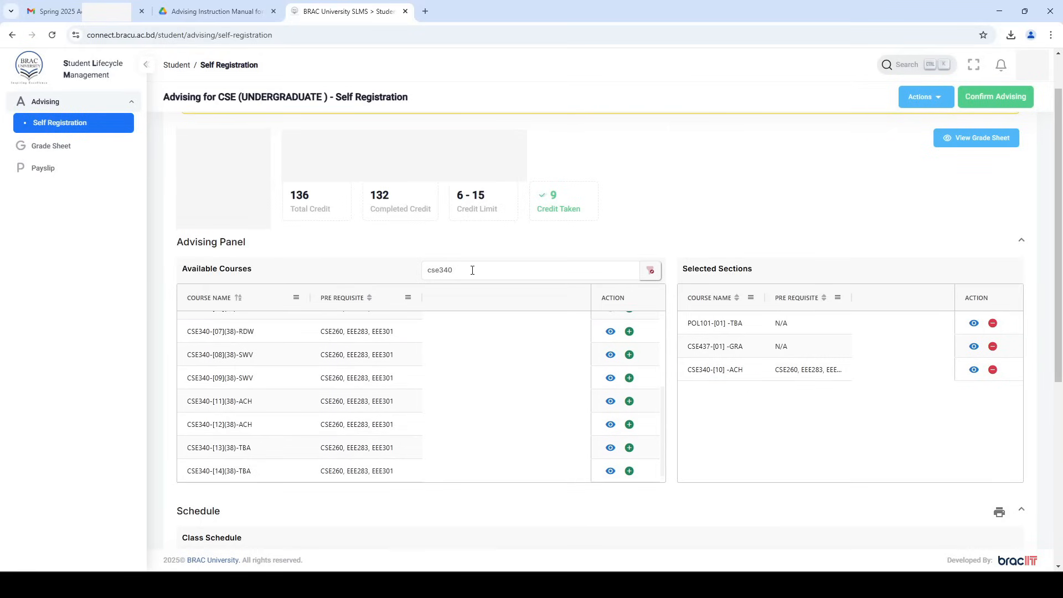
left_click_drag(472, 270, 410, 275)
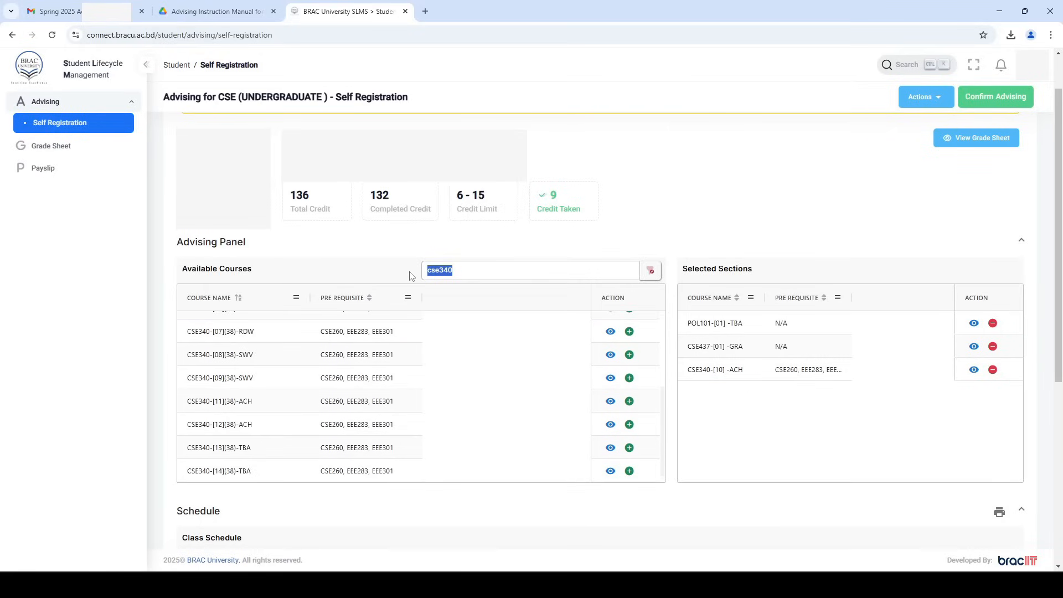
left_click(499, 269)
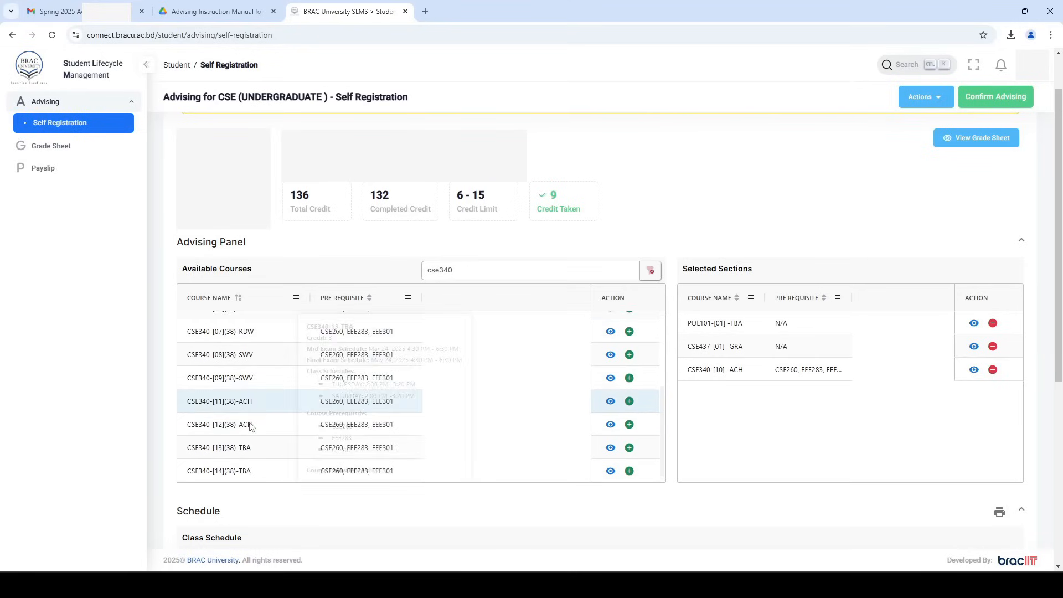
left_click(630, 471)
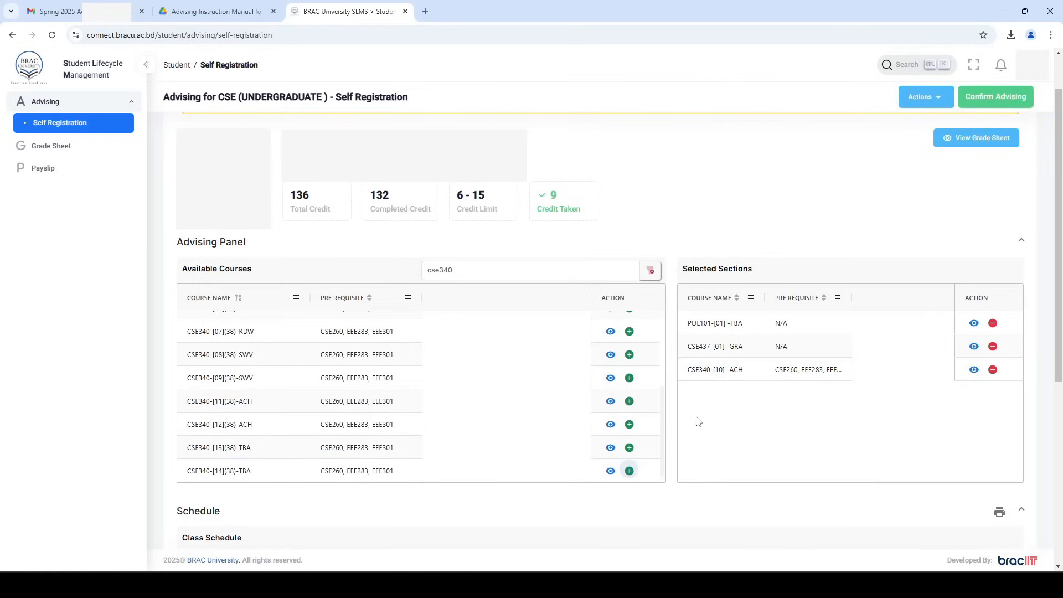
left_click(995, 378)
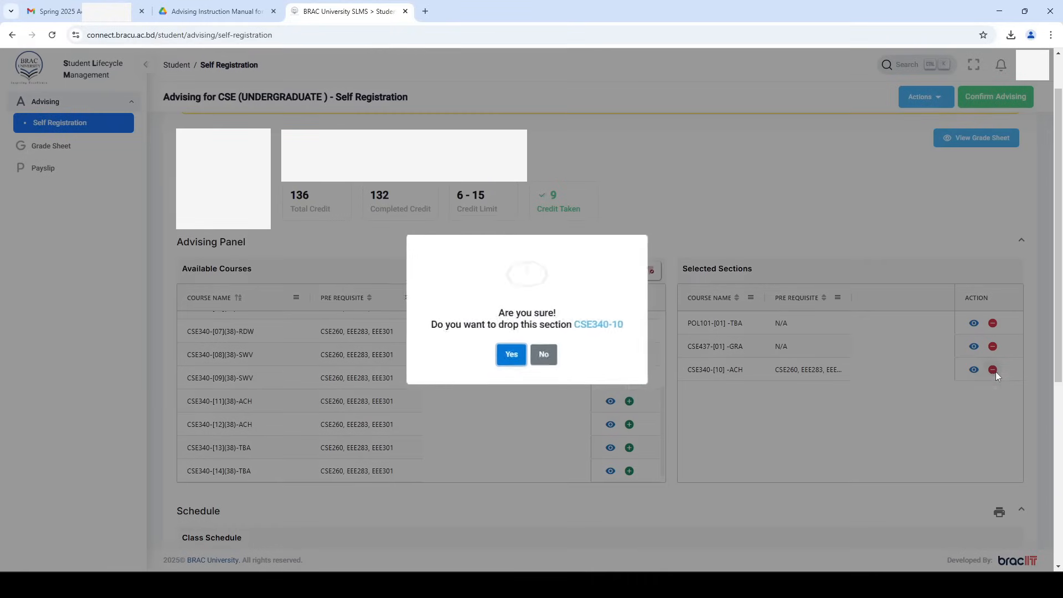
left_click(511, 353)
scroll(407, 419, "down", 1)
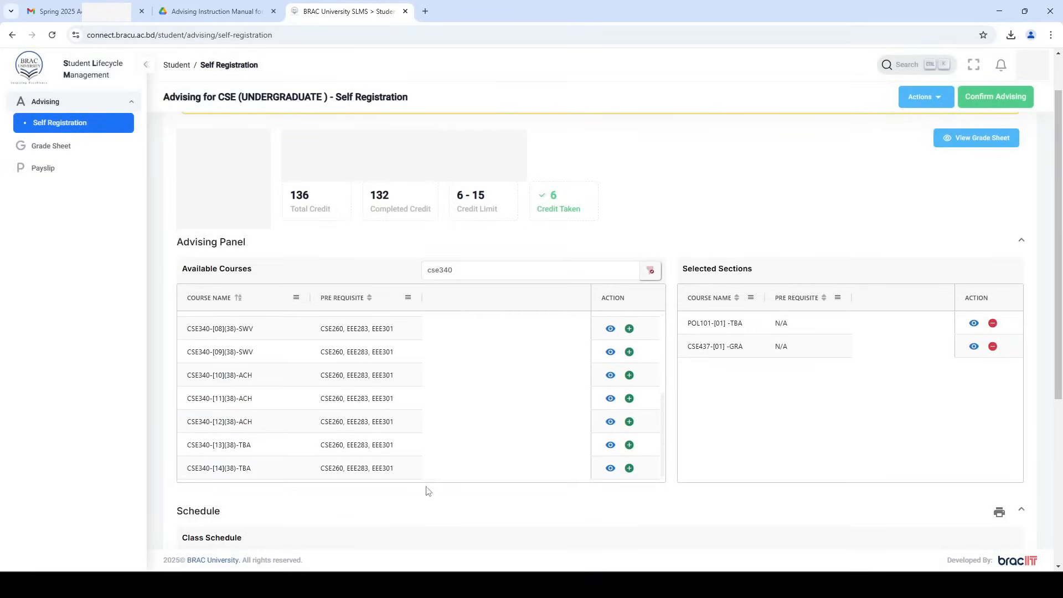
Add section CSE340-14 to the selected sections as a repeated course and look through the available CSE340 sections
left_click(629, 469)
left_click(511, 366)
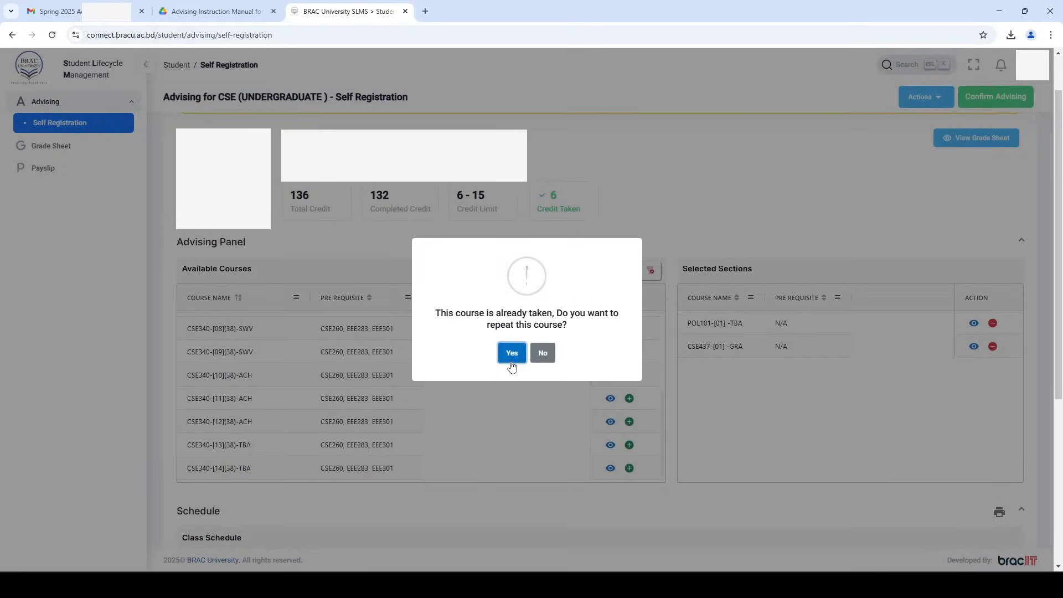
left_click(510, 353)
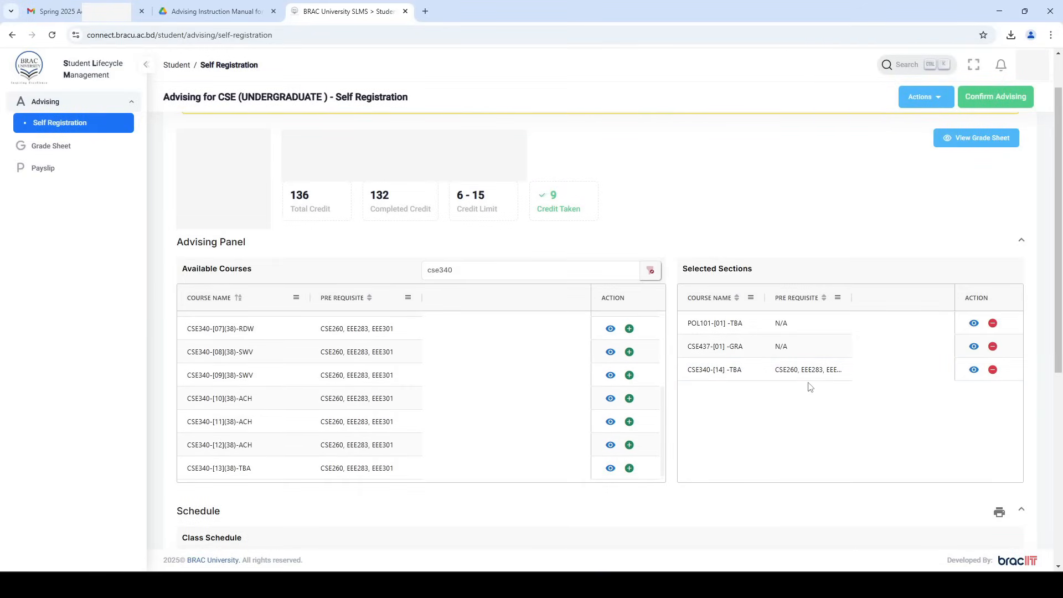
scroll(532, 367, "up", 3)
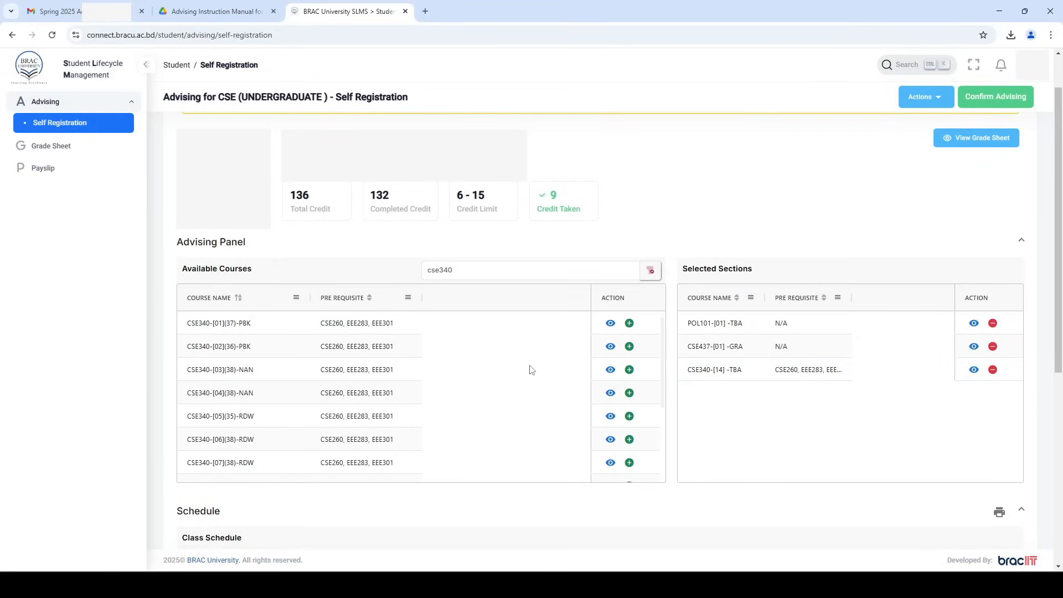
scroll(667, 233, "down", 1)
scroll(668, 235, "up", 1)
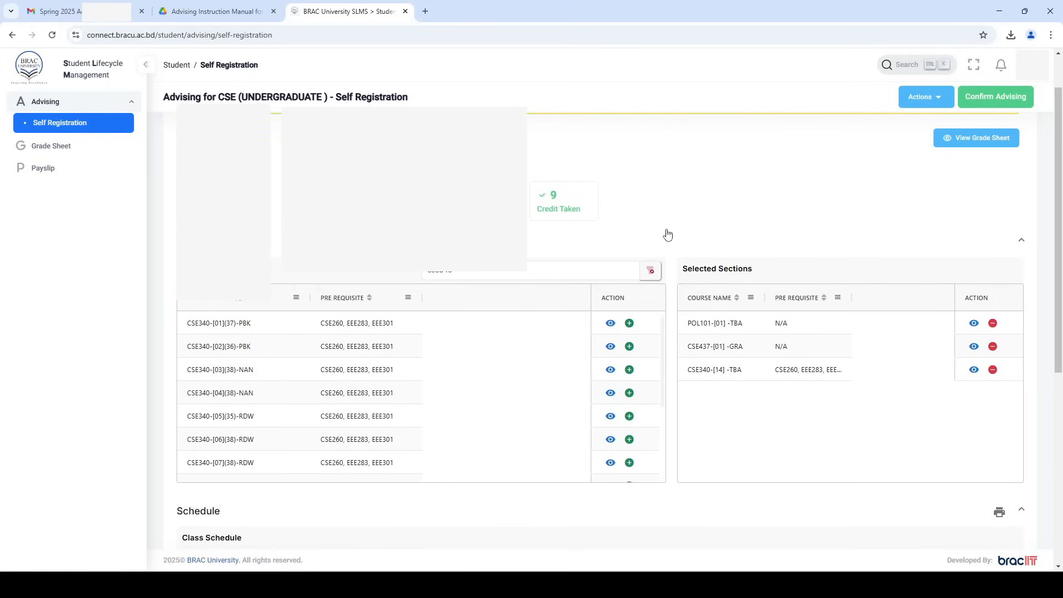